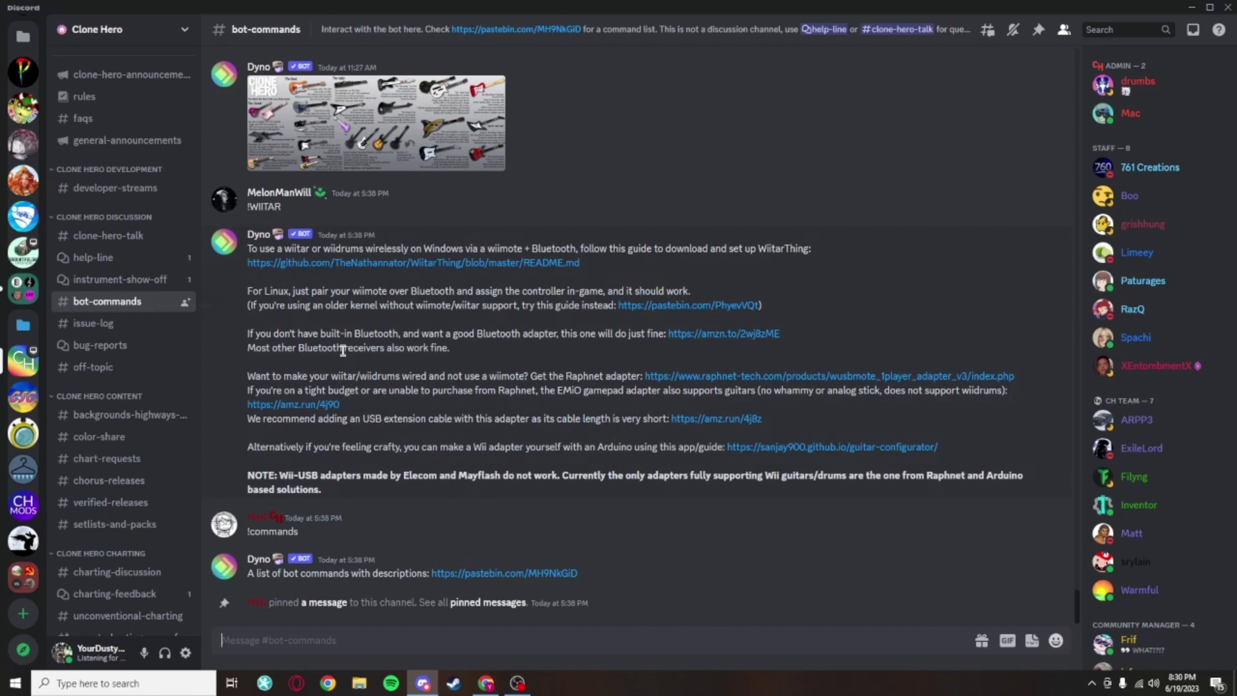
# Send !chartingprograms to the bot and open the Moonscraper 1.5.0 release assets on GitHub
pyautogui.write('!')
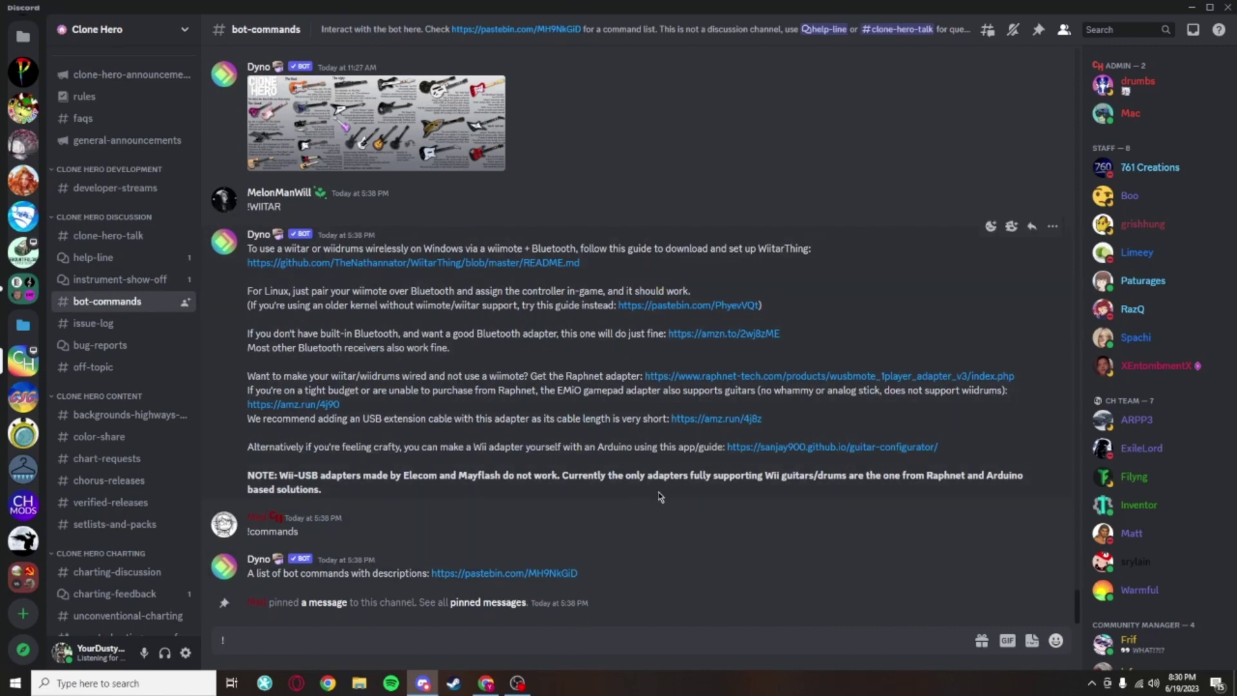
pyautogui.write('chartingprograms')
pyautogui.press('Return')
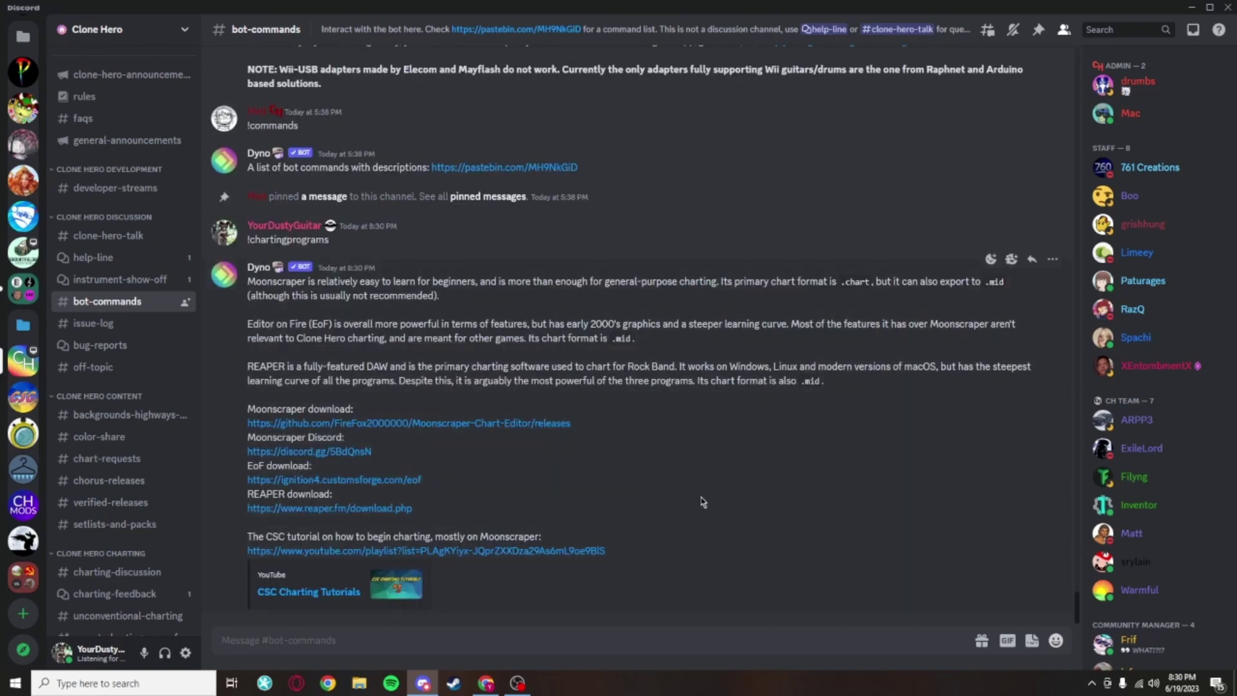
pyautogui.click(403, 424)
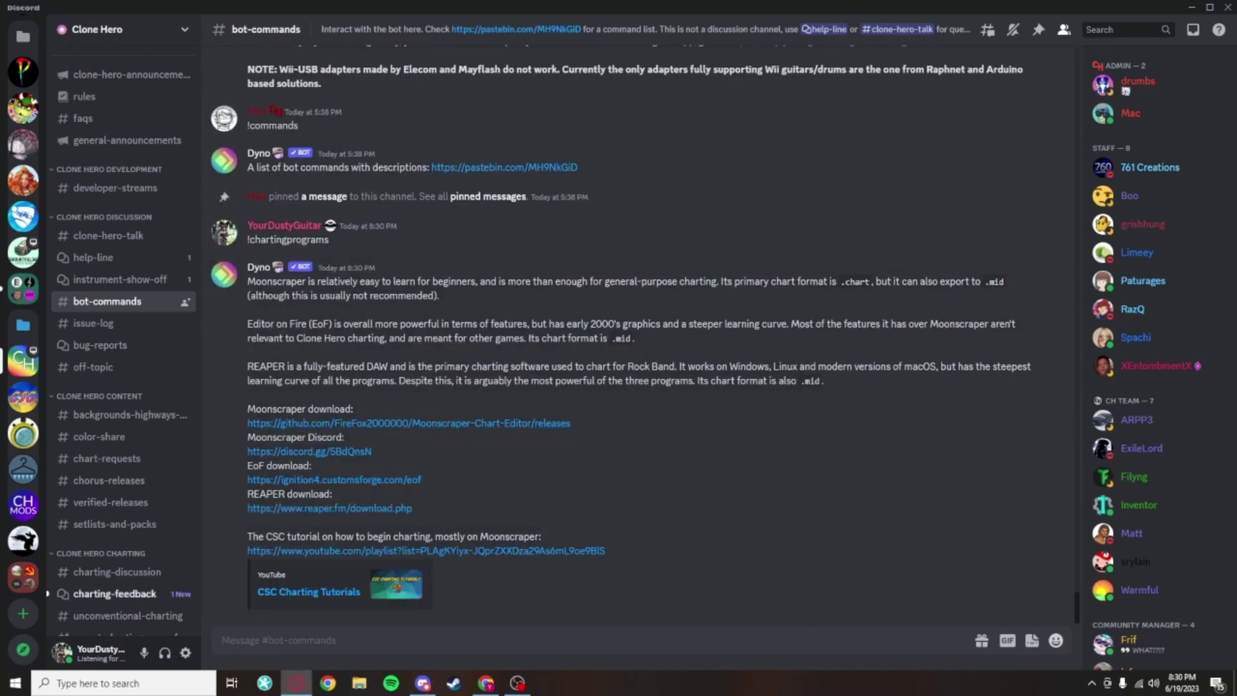
pyautogui.scroll(-3, 549, 272)
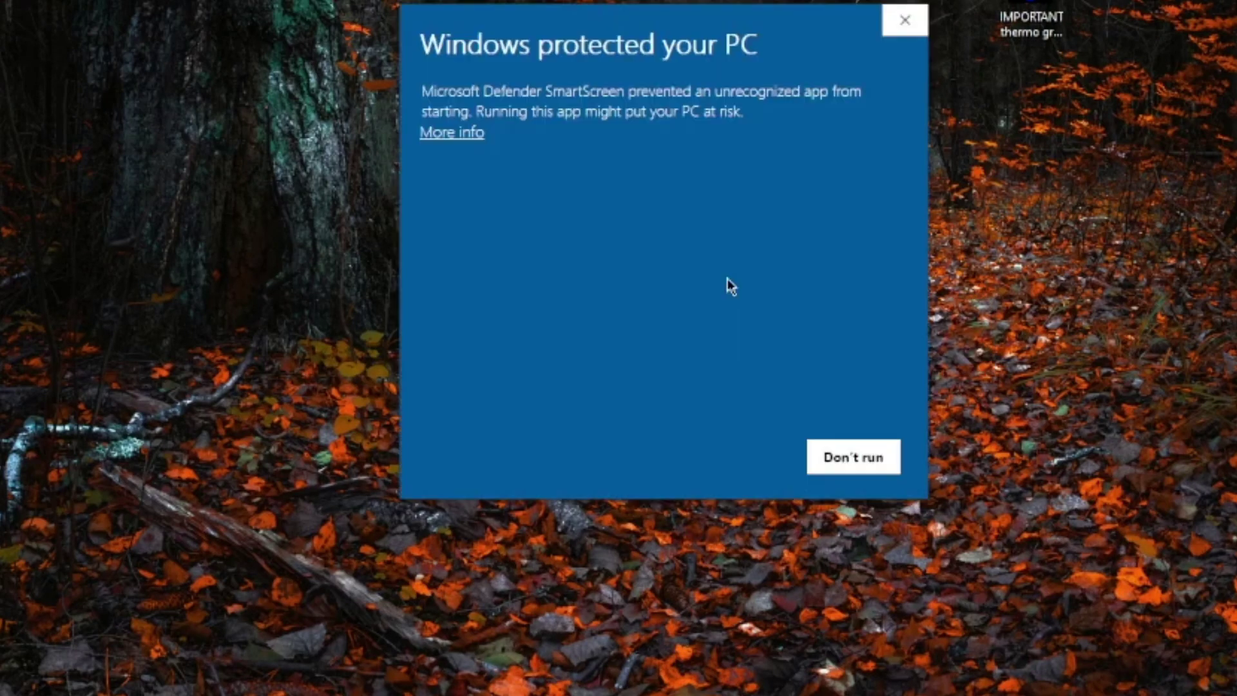
# Choose More info in the SmartScreen warning to expose Run anyway for the installer
pyautogui.click(451, 133)
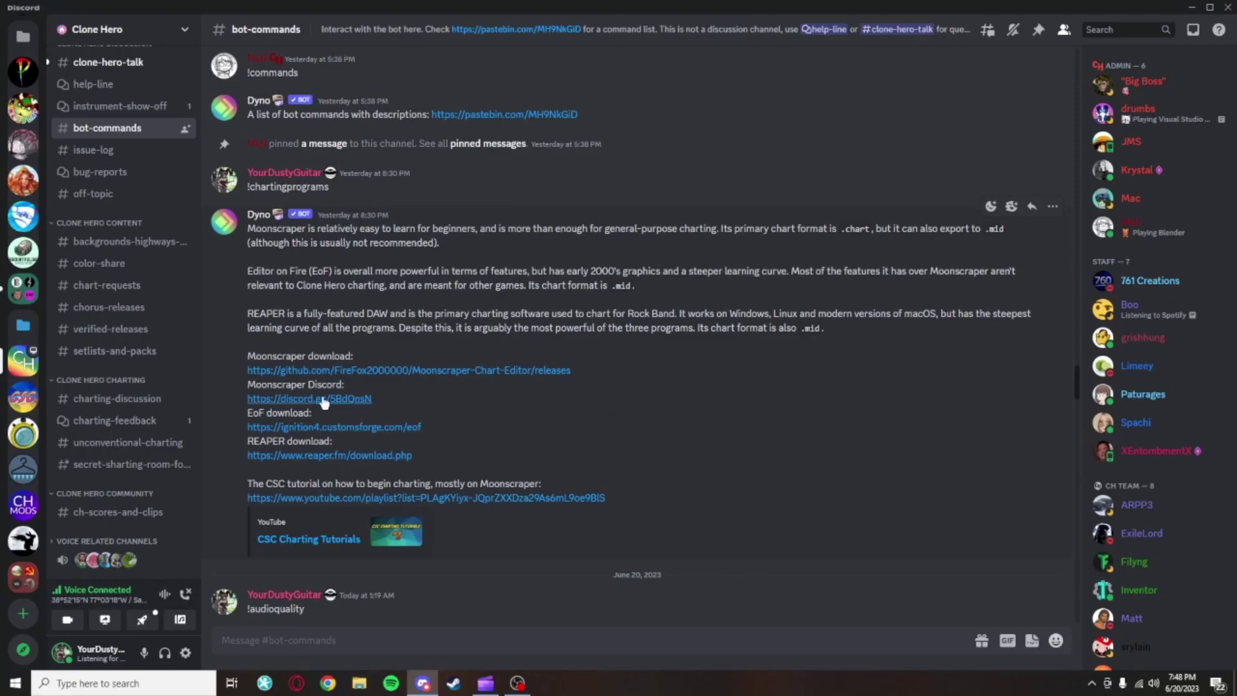
# Join the Moonscraper Discord, go to #test_builds, and expose SmartScreen's Run anyway option
pyautogui.click(332, 405)
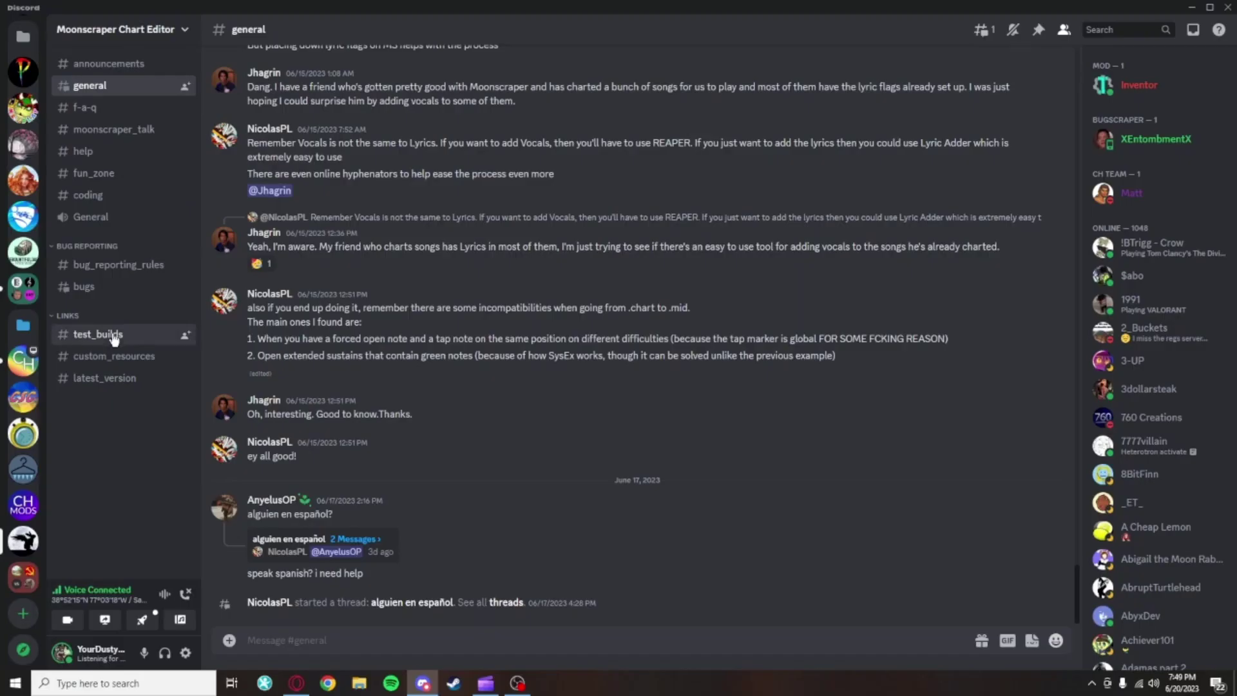
pyautogui.click(110, 333)
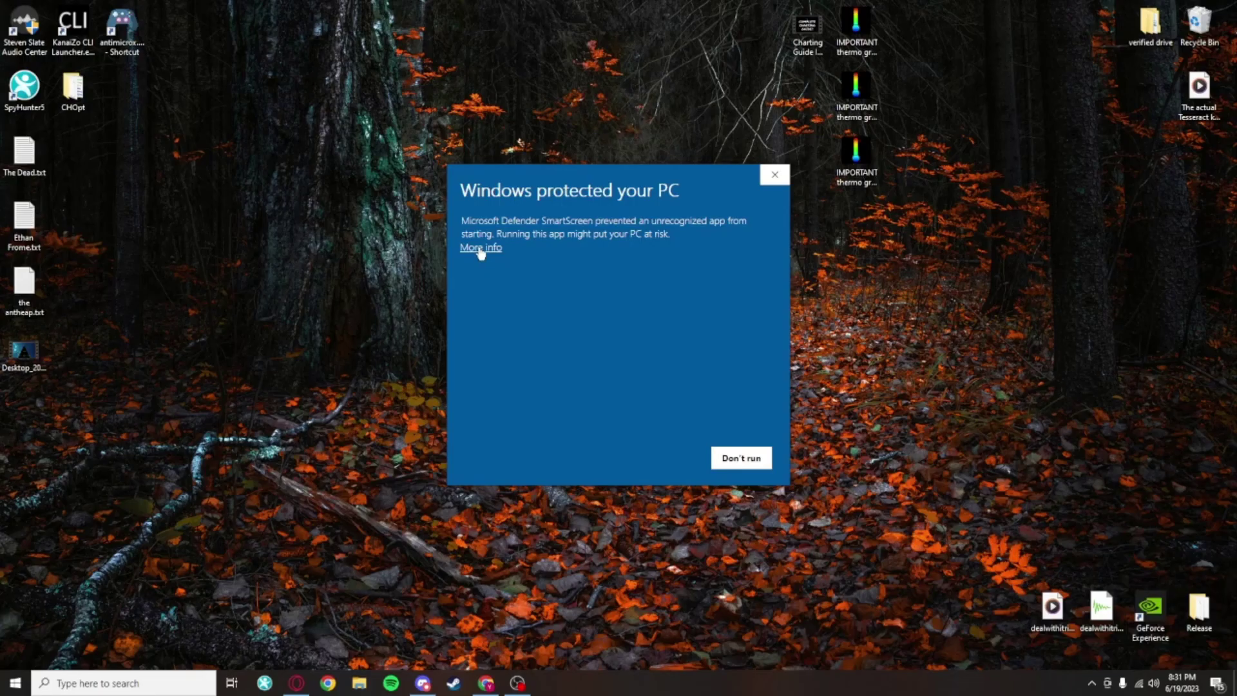
pyautogui.click(481, 249)
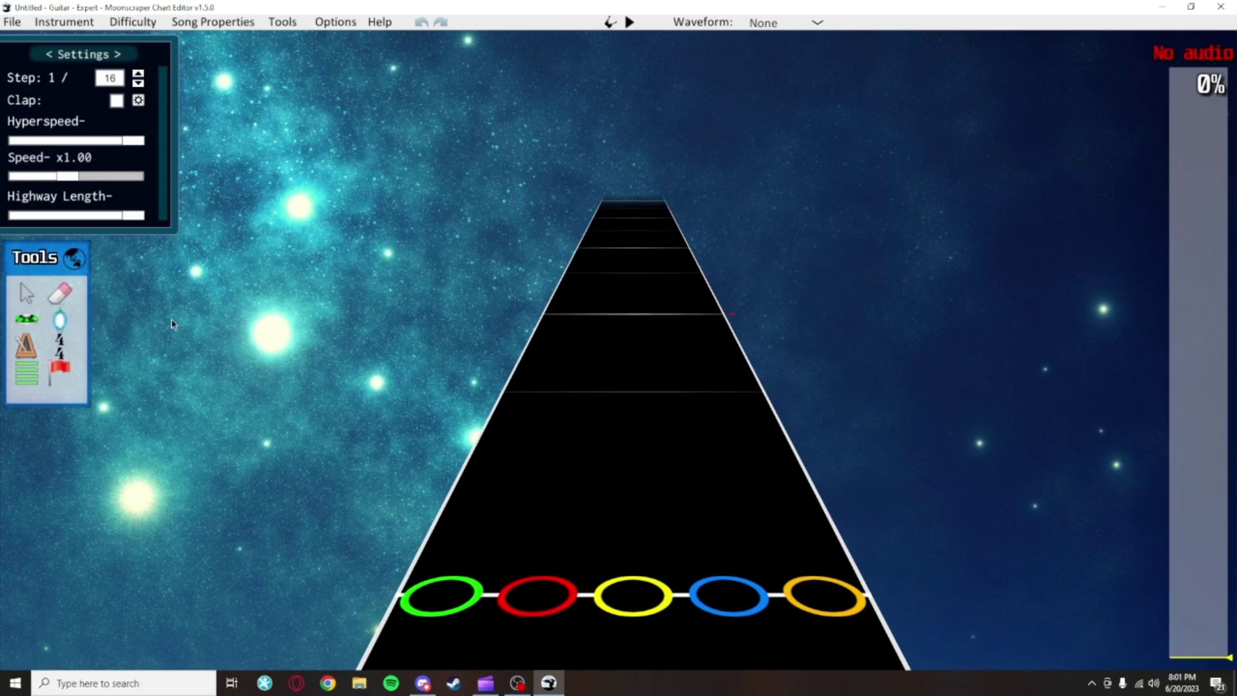
# Place a yellow note and a red note on the guitar highway
pyautogui.click(57, 301)
pyautogui.click(29, 320)
pyautogui.click(635, 385)
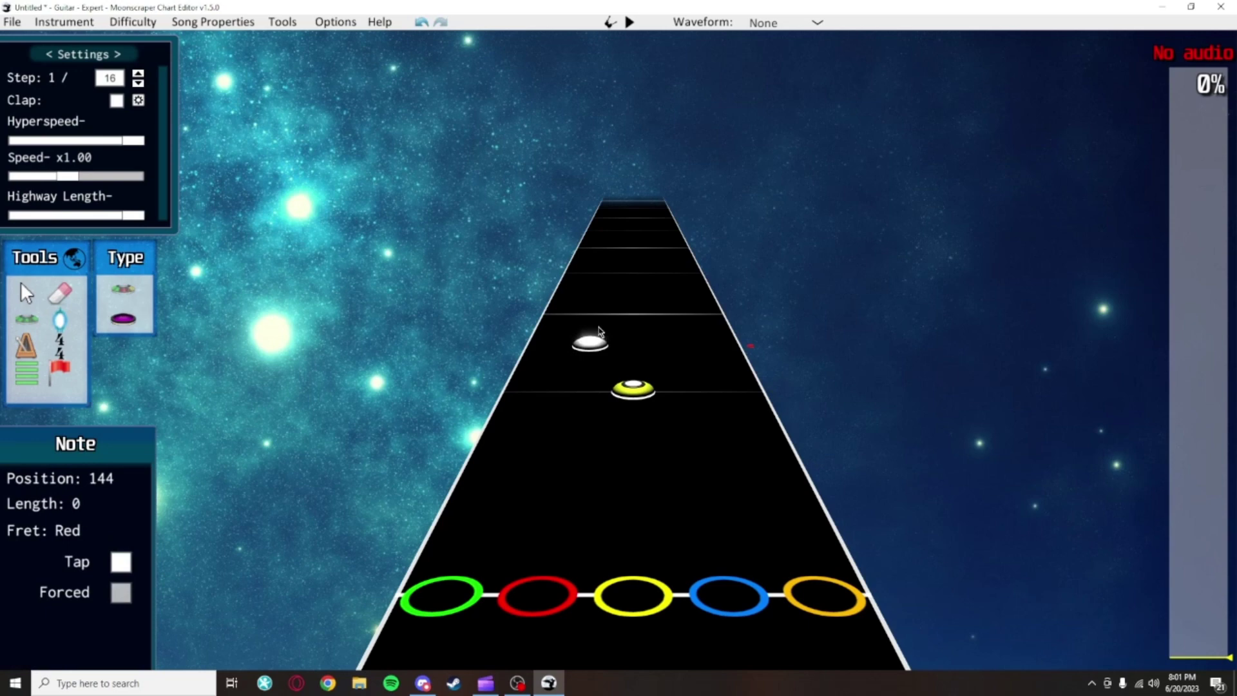
pyautogui.click(598, 316)
# Erase both notes and lay a long starpower phrase along the highway
pyautogui.press('j')
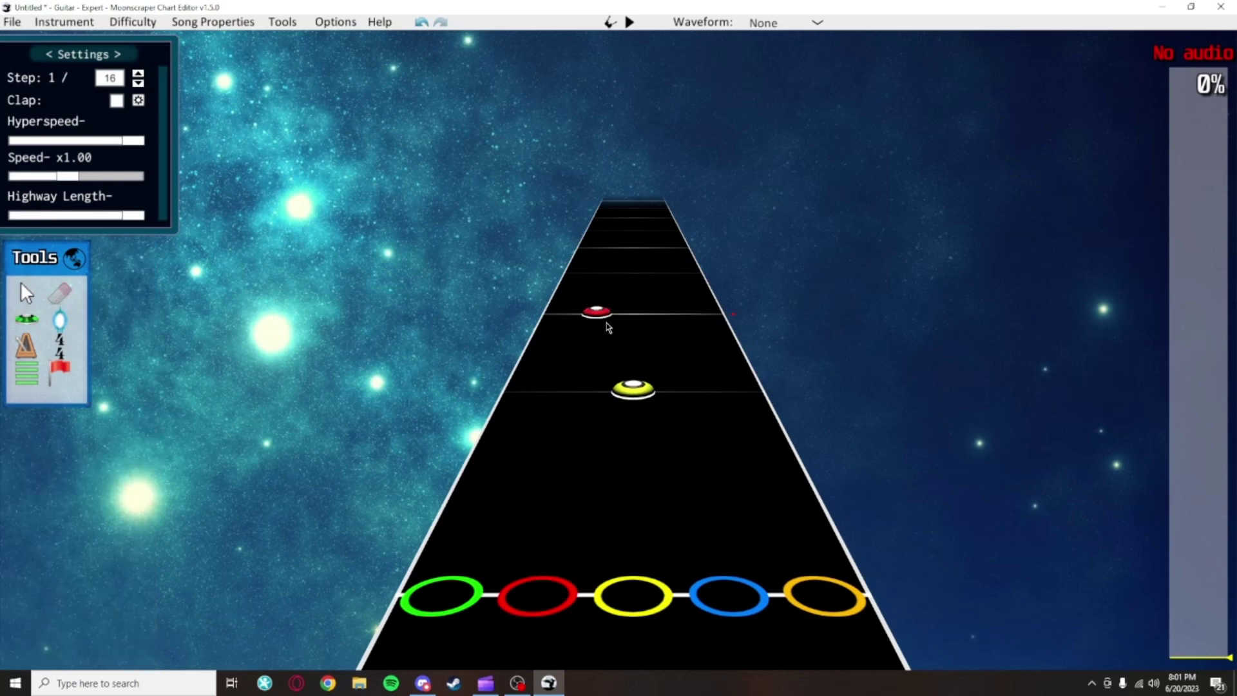
pyautogui.click(600, 314)
pyautogui.click(642, 385)
pyautogui.click(58, 326)
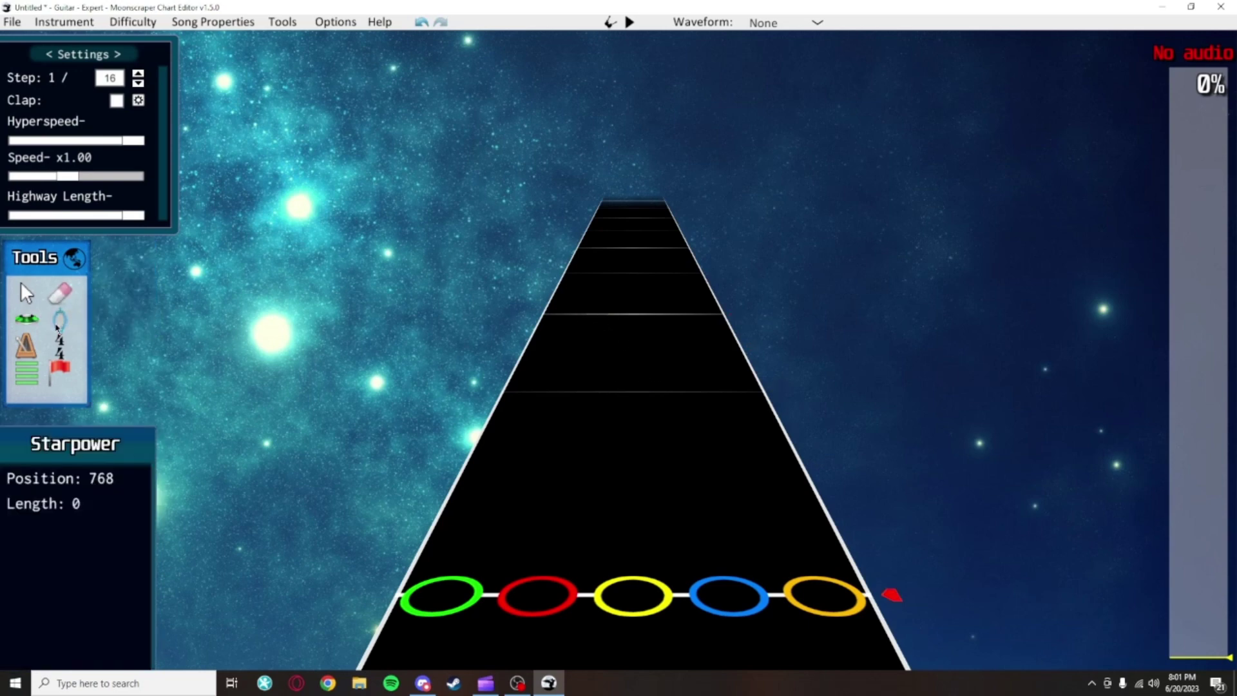
pyautogui.moveTo(474, 406); pyautogui.dragTo(564, 257)
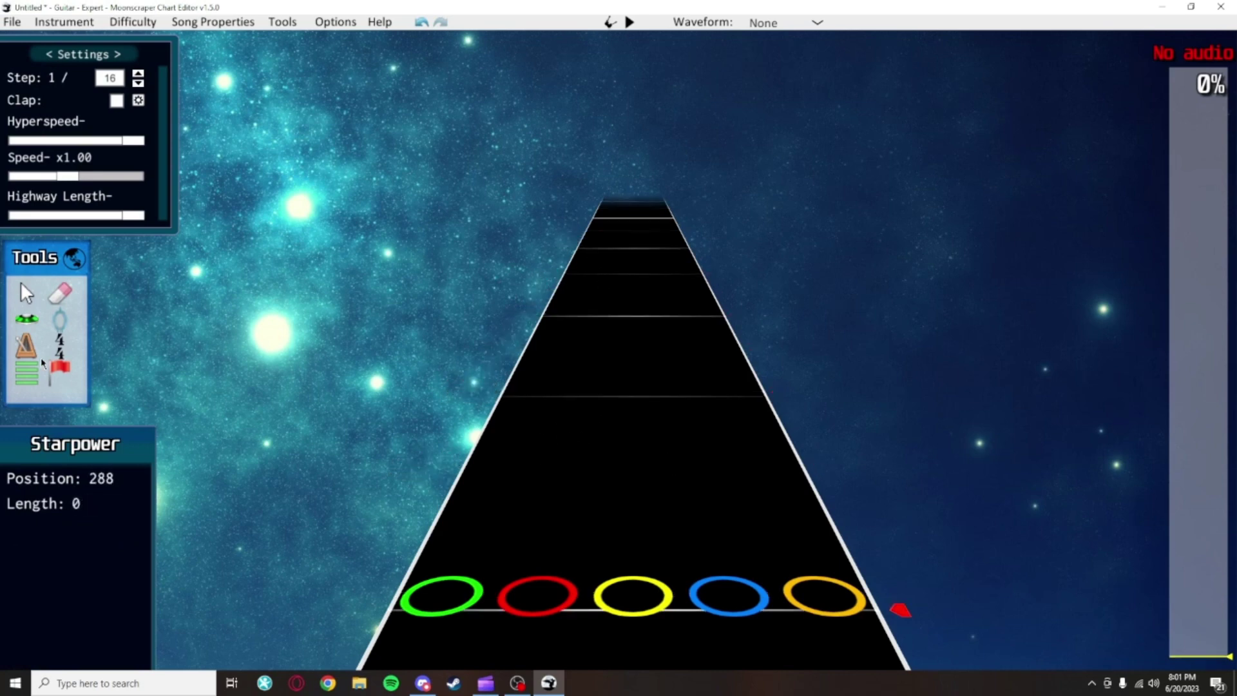
# In the global events view, add and delete a BPM 120 marker, then place an 8/4 time signature
pyautogui.press('i')
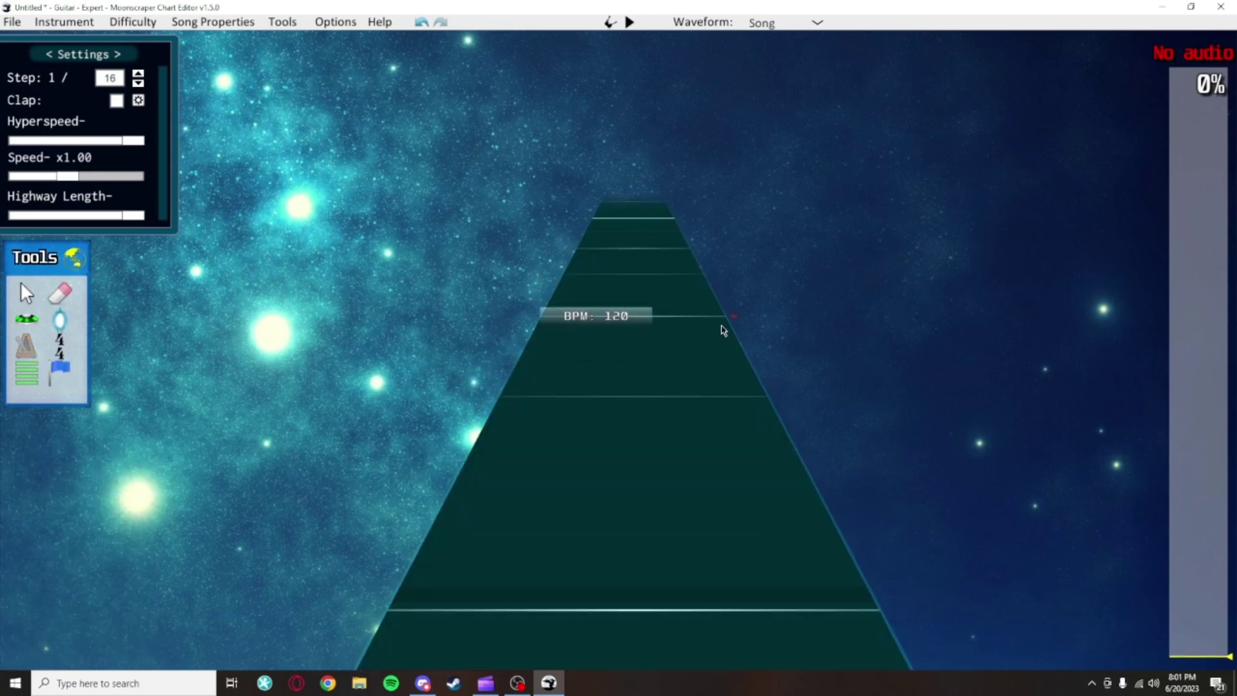
pyautogui.click(613, 535)
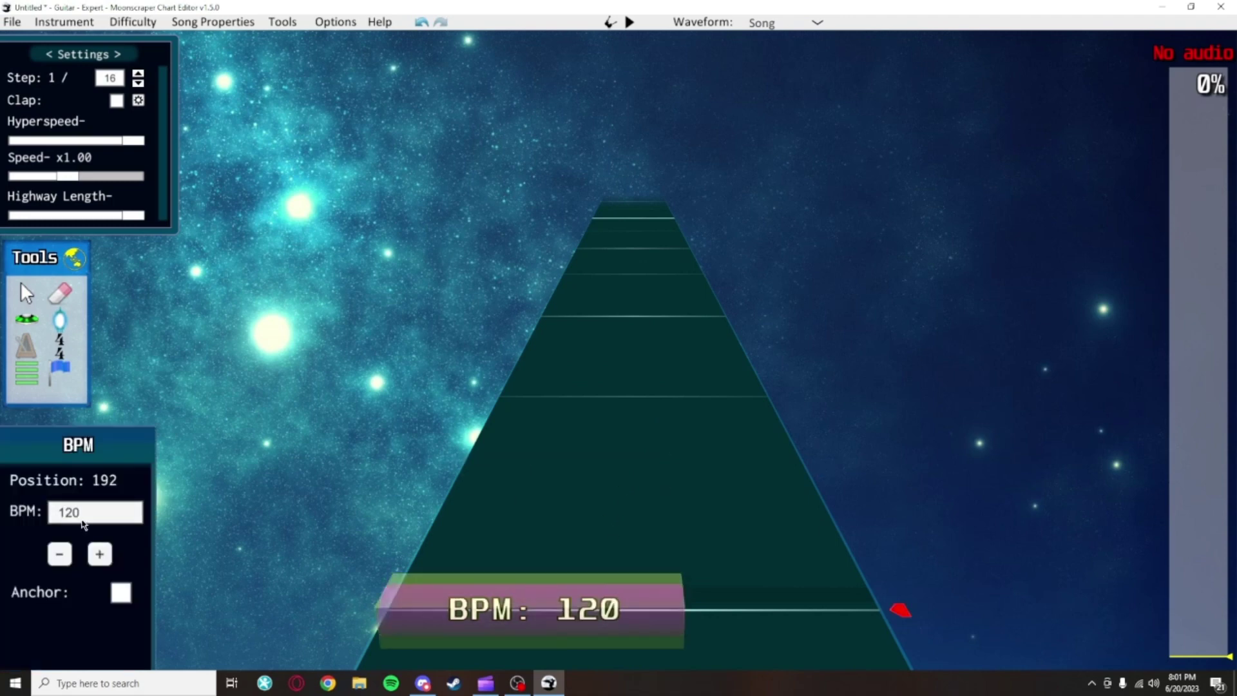
pyautogui.press('Delete')
pyautogui.click(60, 352)
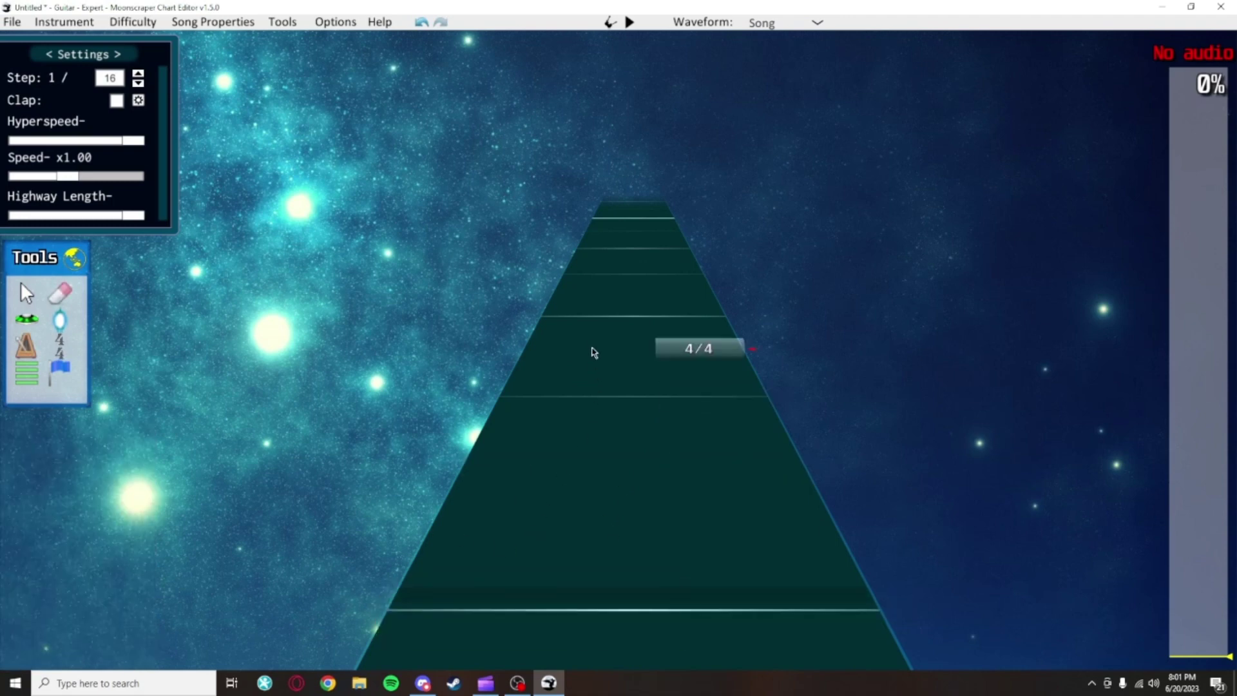
pyautogui.click(745, 564)
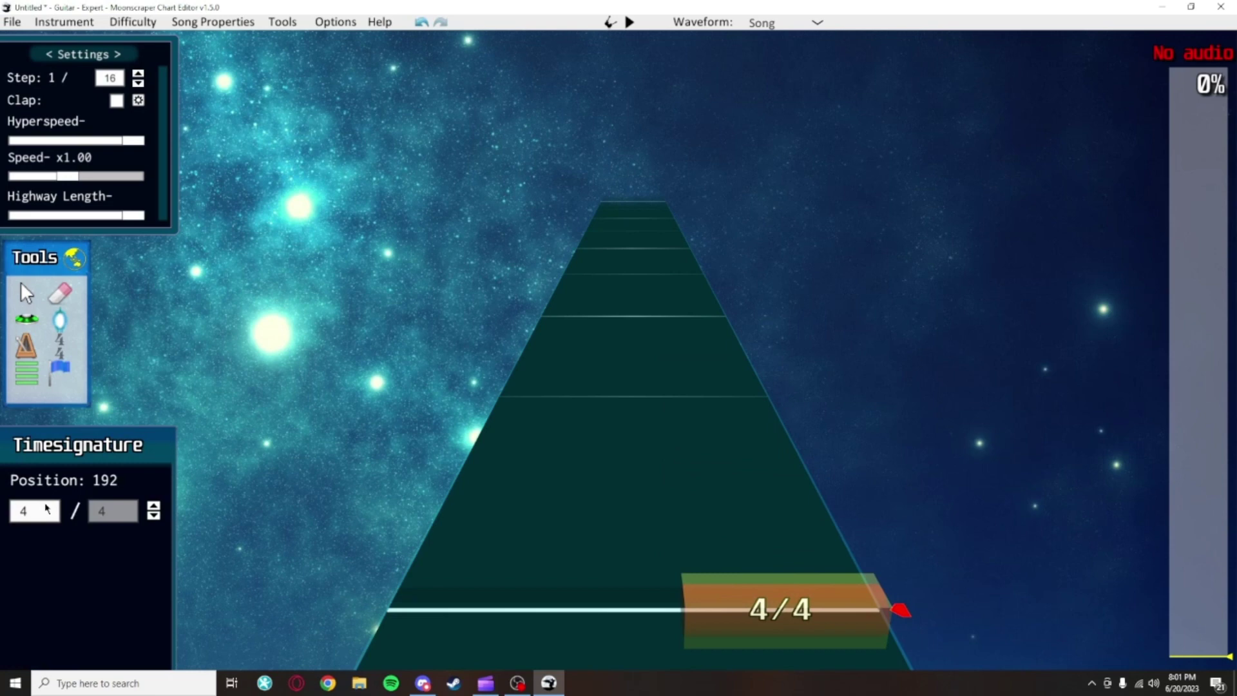
pyautogui.write('8')
# Add a section marker named 'section 1', then jump to sections 1 and 2 via the timeline
pyautogui.click(26, 372)
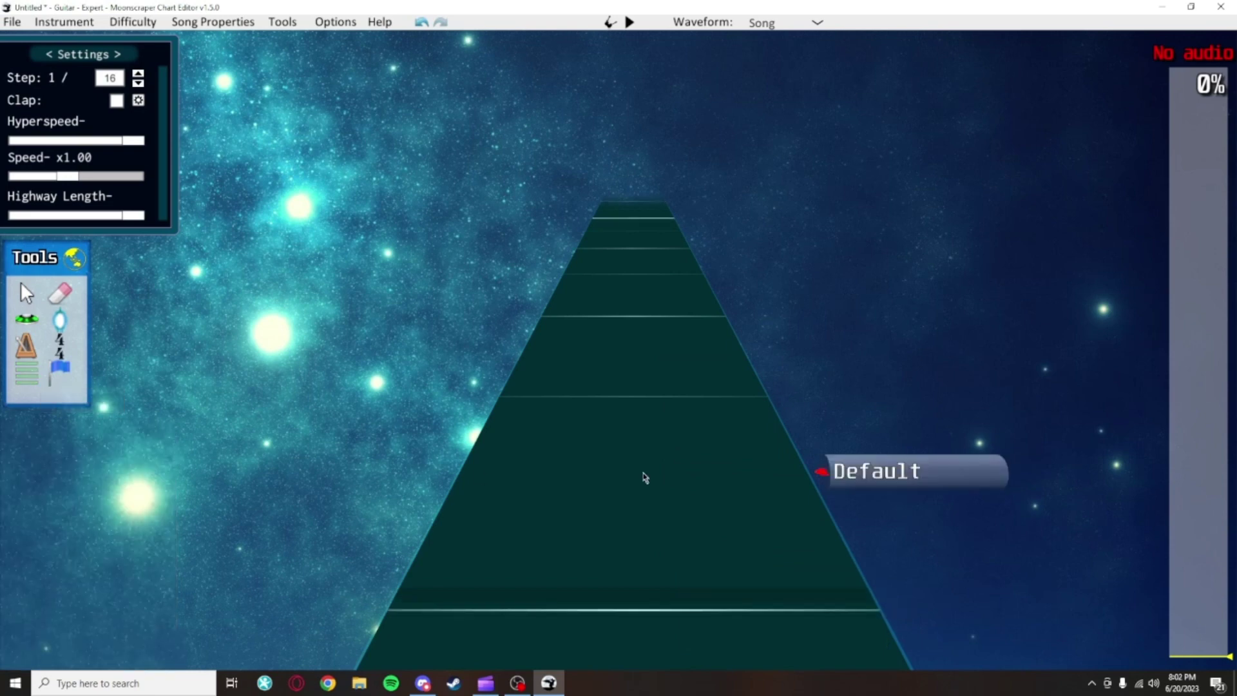
pyautogui.click(713, 398)
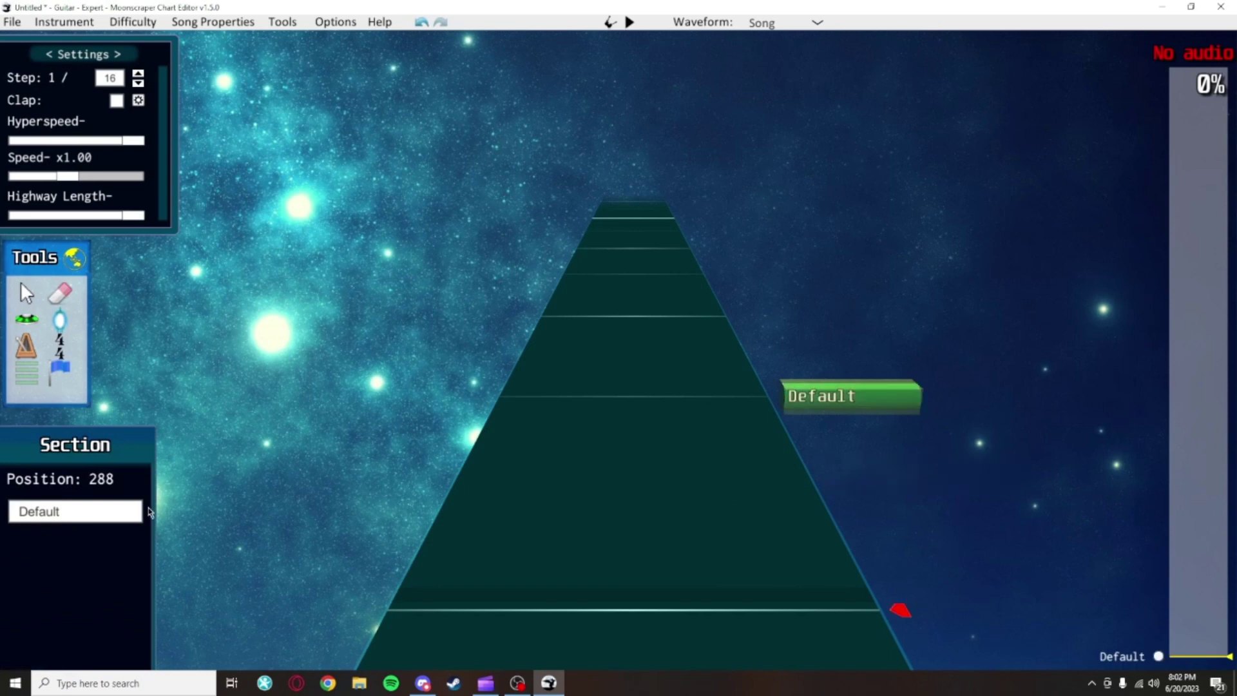
pyautogui.click(108, 508)
pyautogui.press('BackSpace')
pyautogui.write('section ')
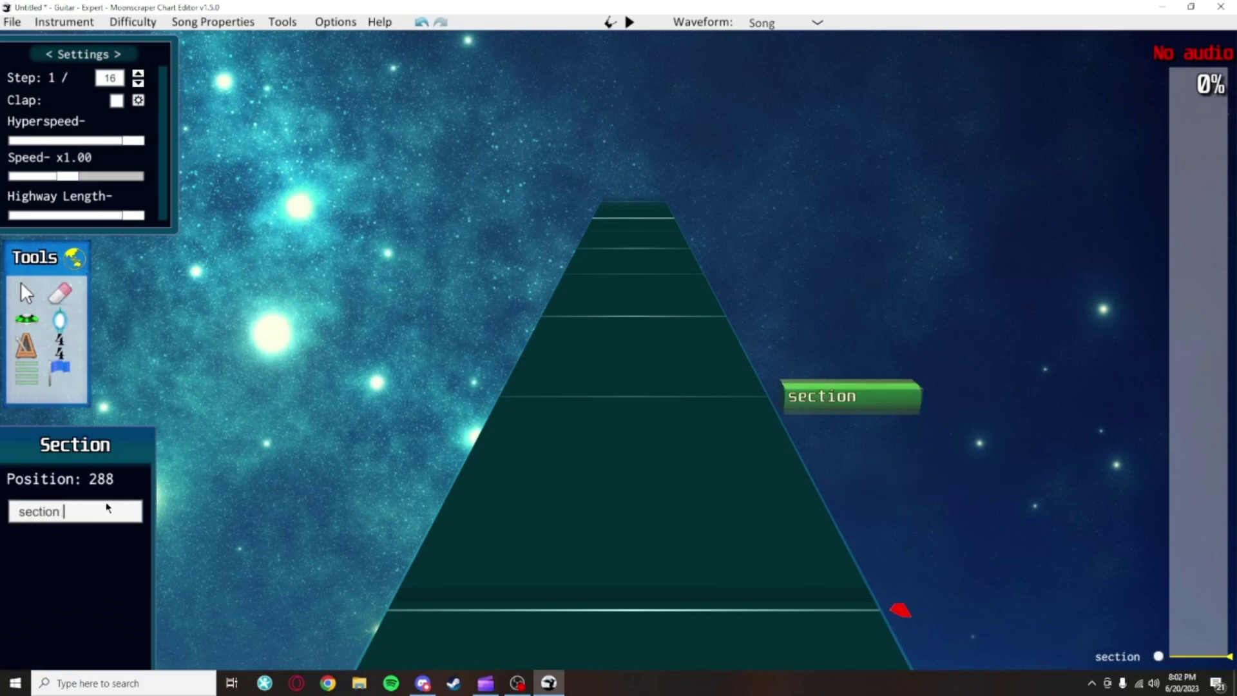
pyautogui.write('1')
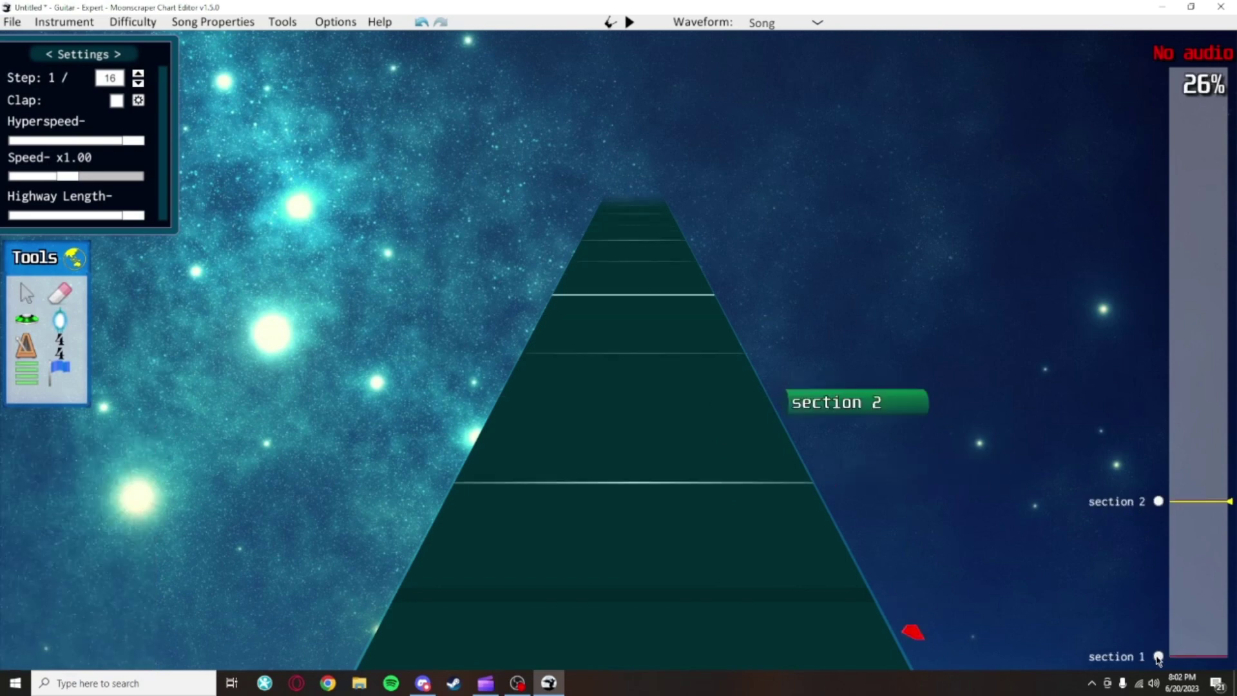
pyautogui.click(1158, 657)
pyautogui.click(1158, 501)
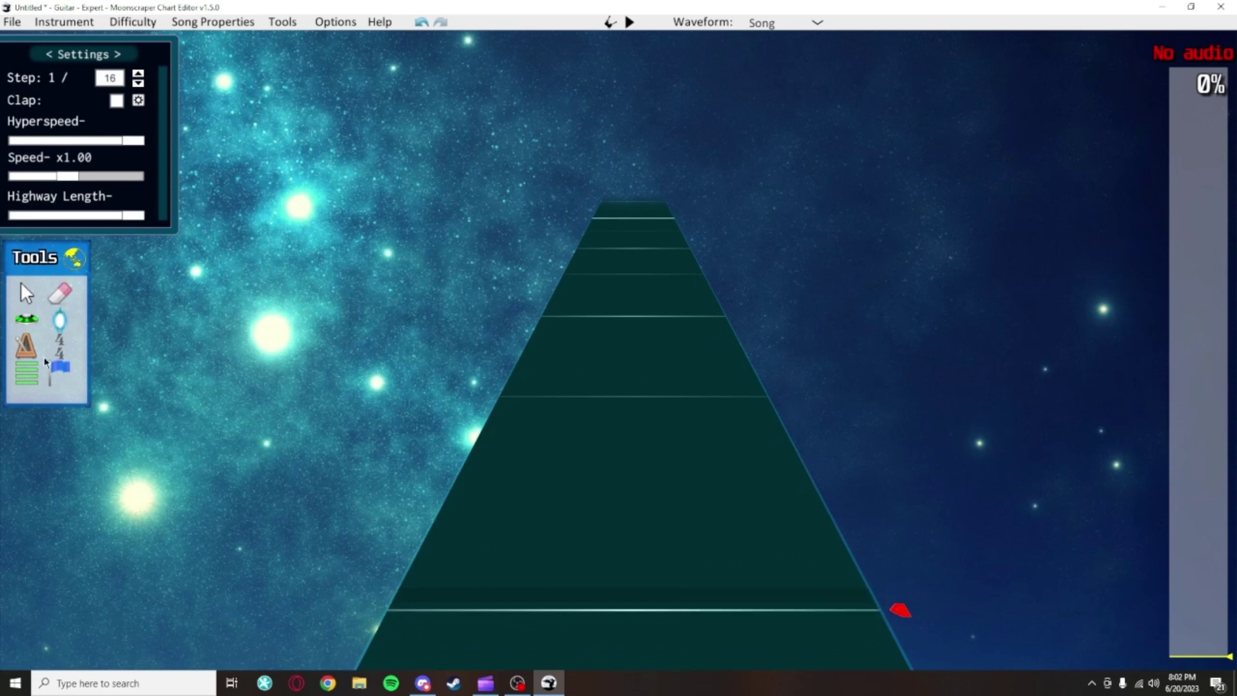
# Toggle between the note view and the song-event view using the view button and Q
pyautogui.click(27, 372)
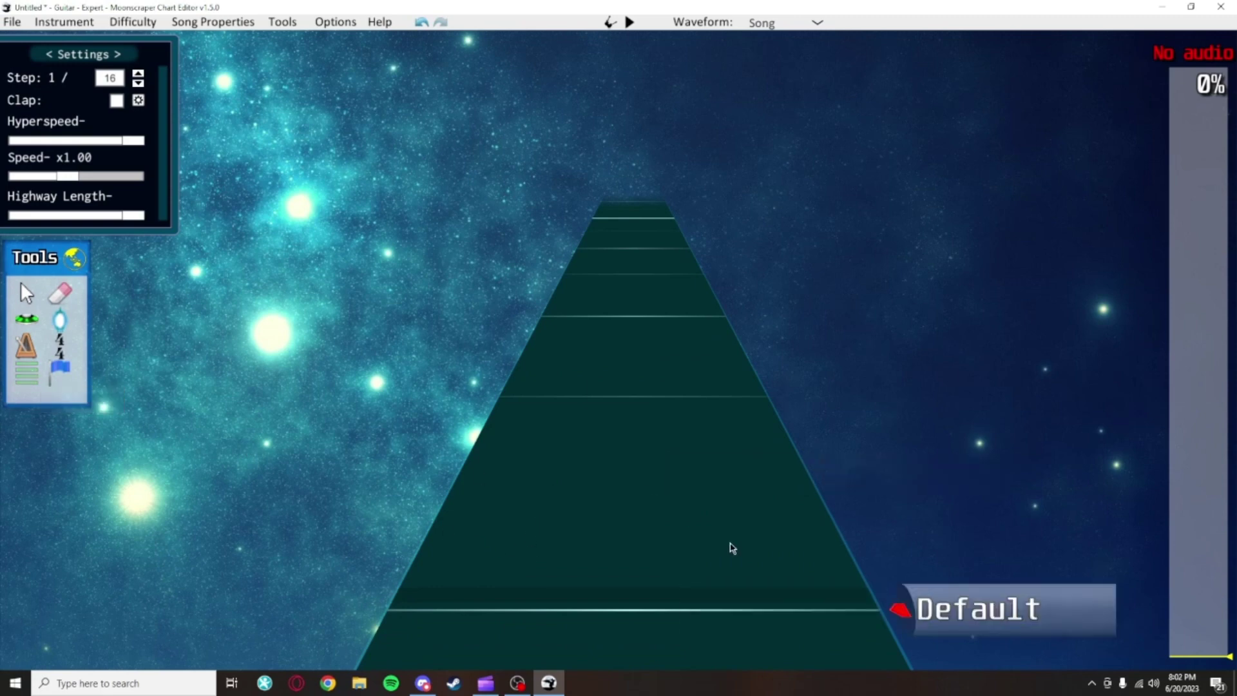
pyautogui.scroll(1, 712, 406)
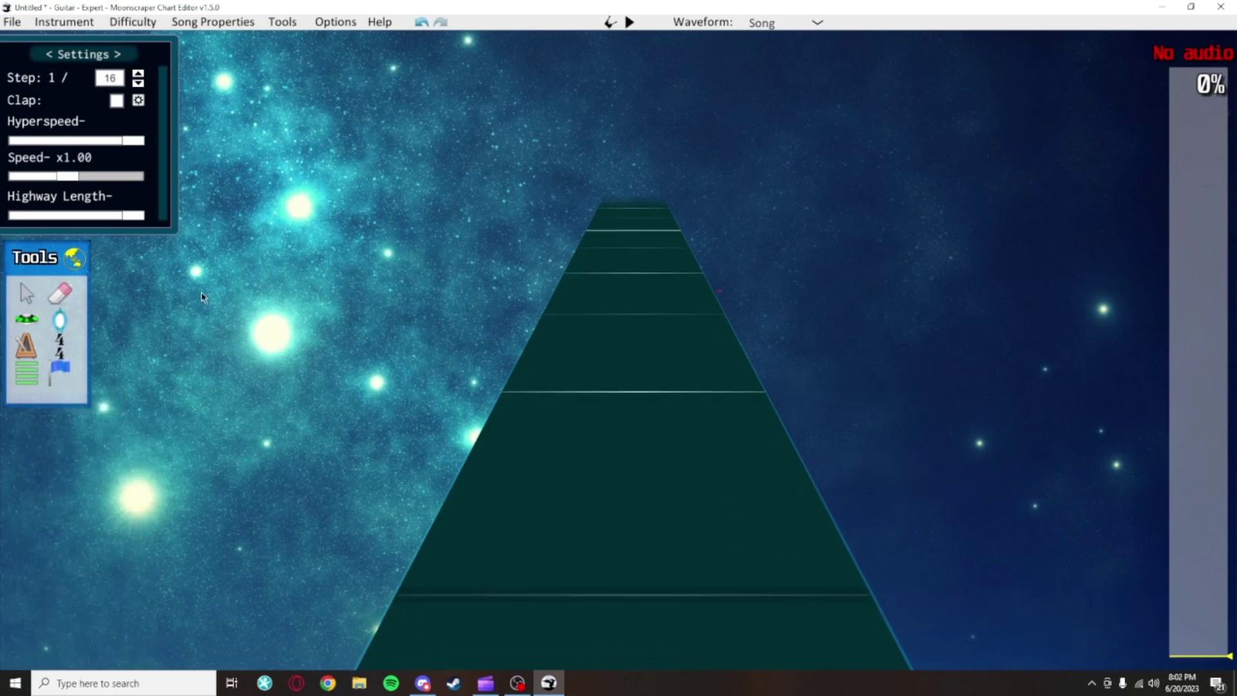
pyautogui.click(75, 259)
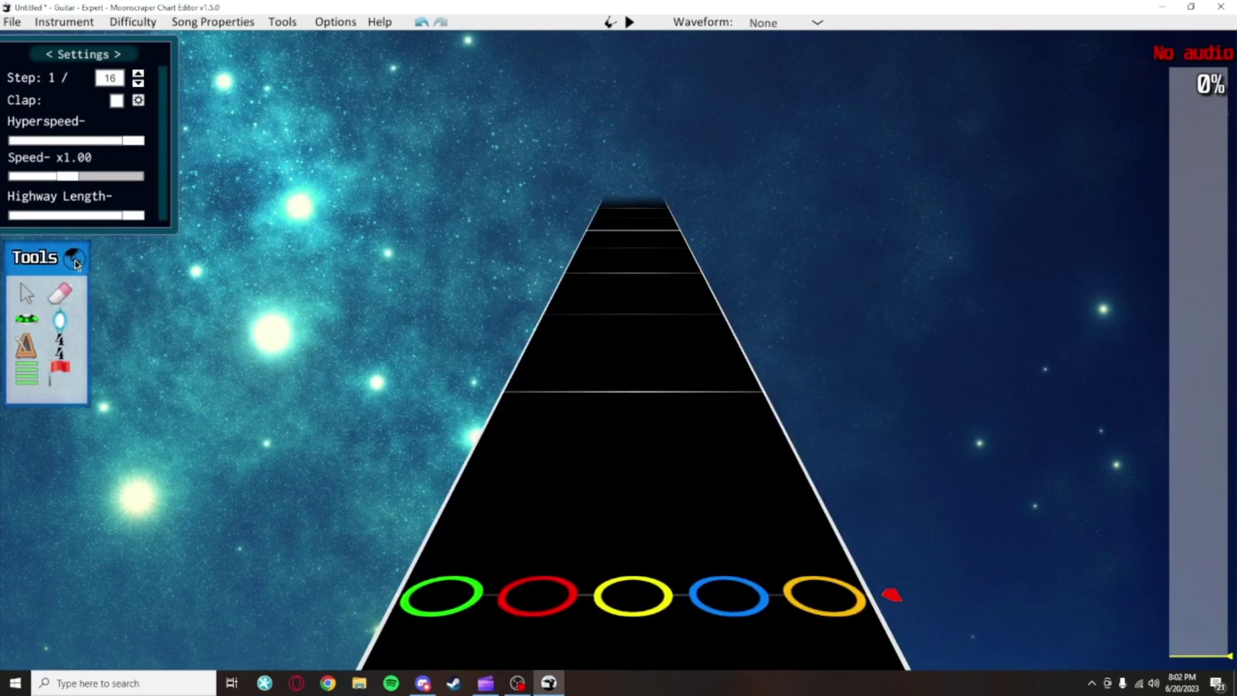
pyautogui.click(75, 261)
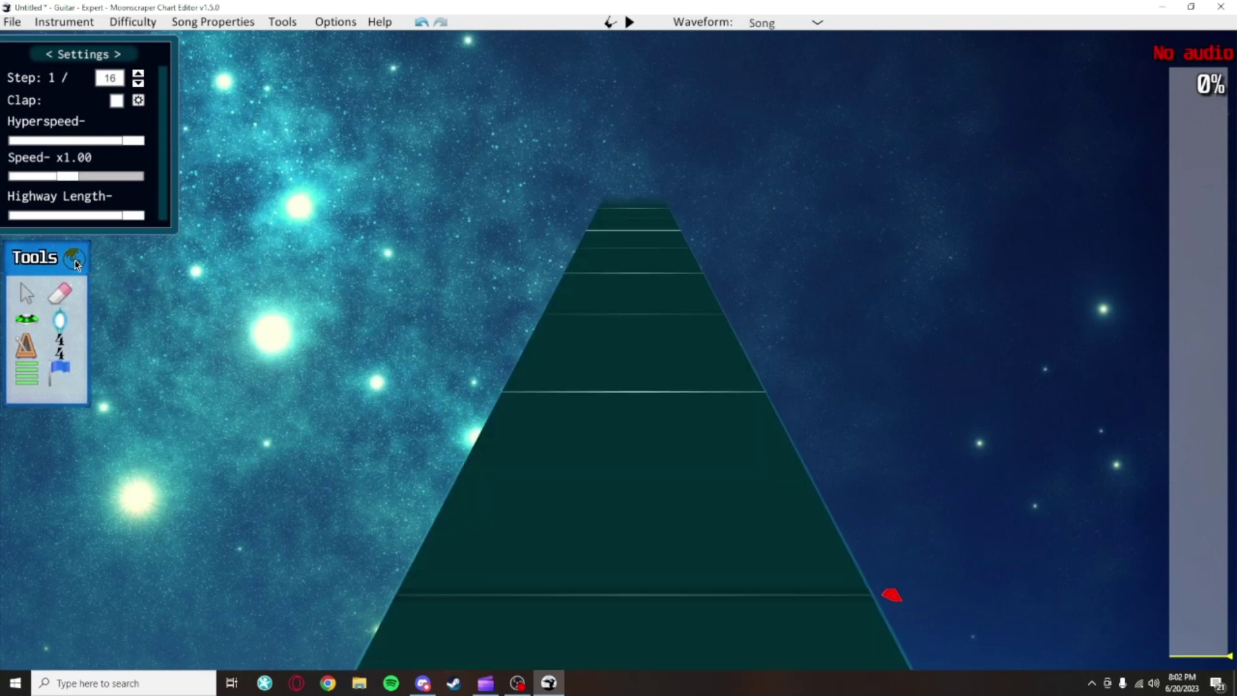
pyautogui.click(74, 260)
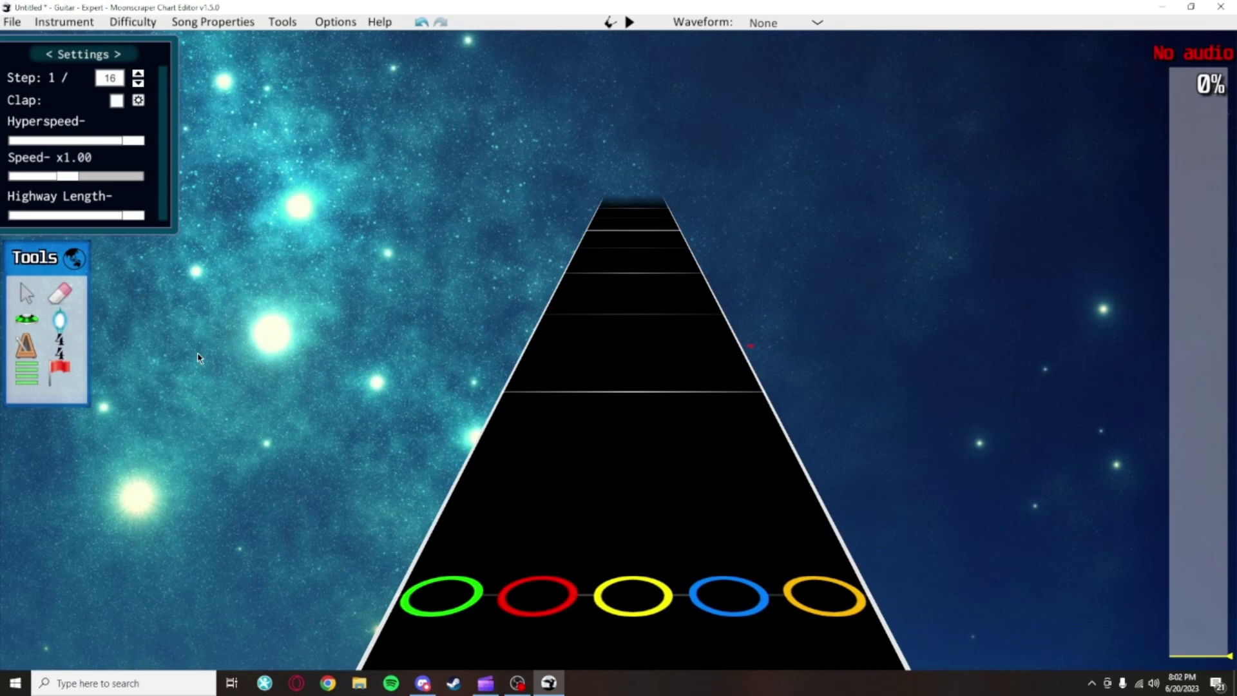
pyautogui.press('q')
pyautogui.press('q')
pyautogui.press('q')
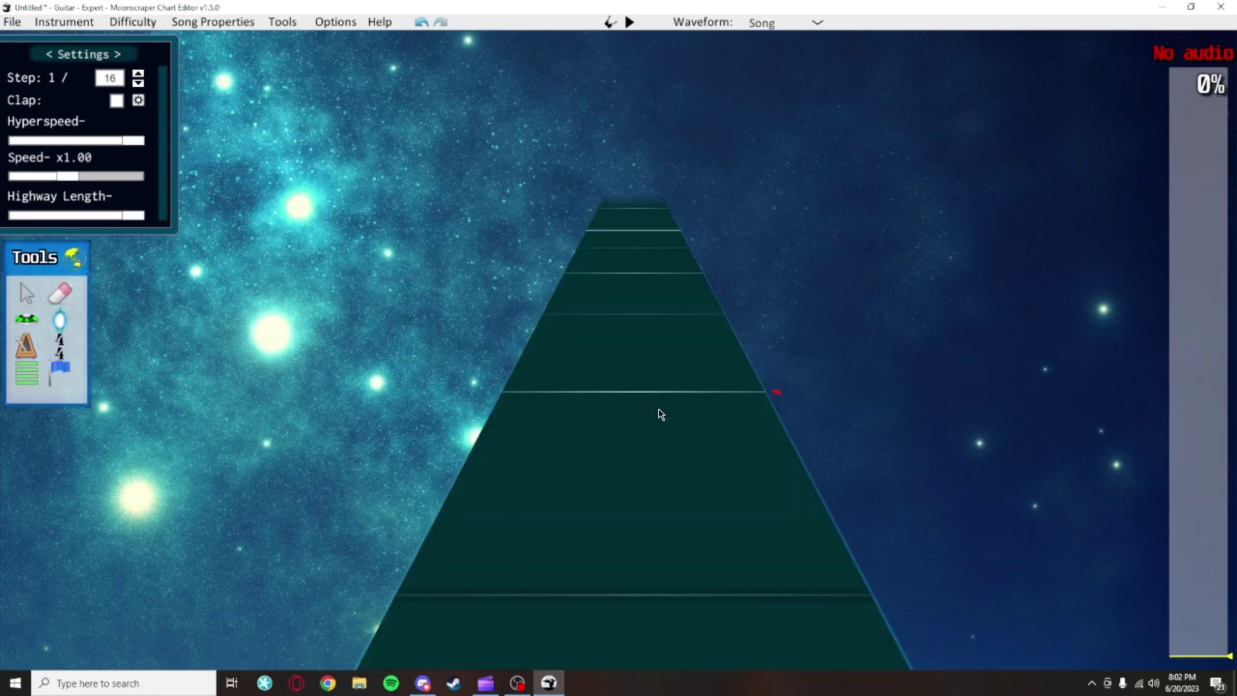
pyautogui.press('q')
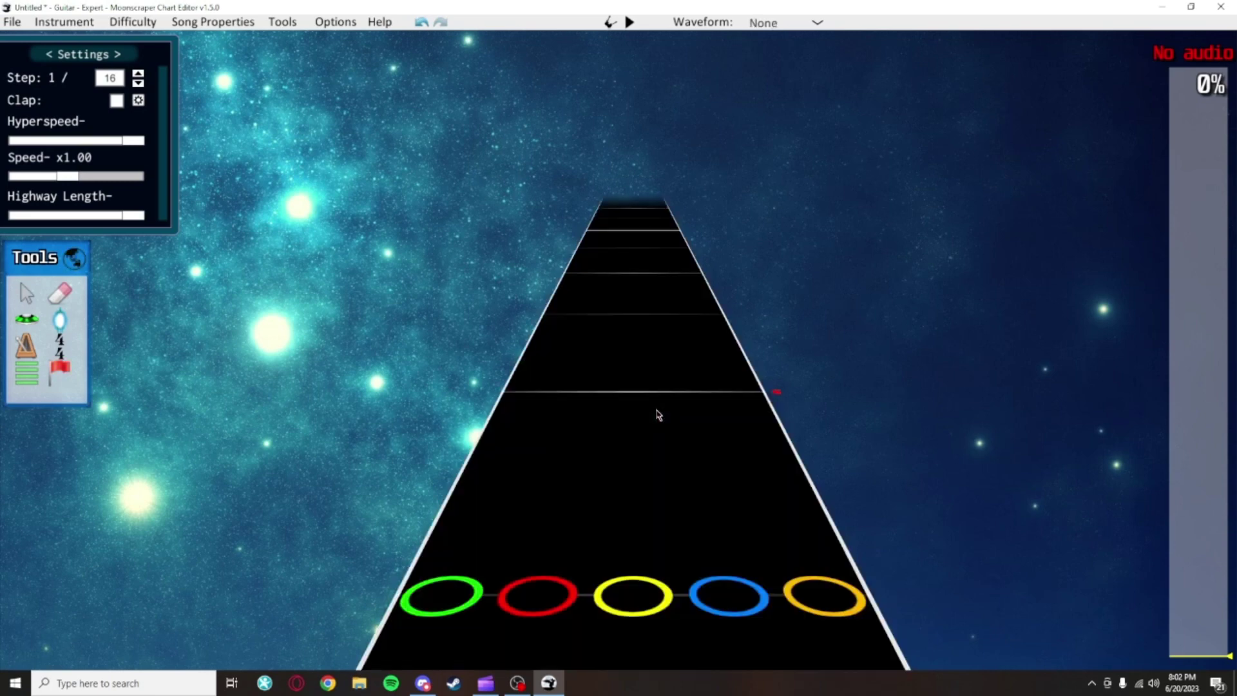
pyautogui.press('q')
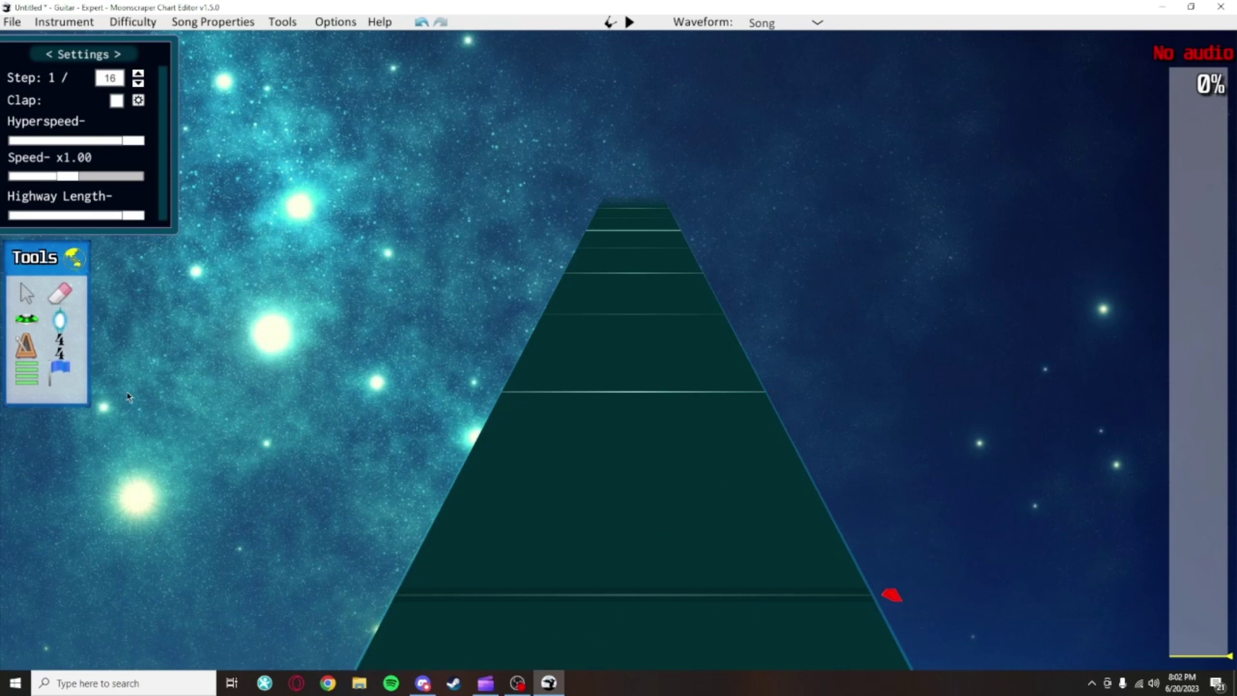
pyautogui.click(61, 369)
pyautogui.press('q')
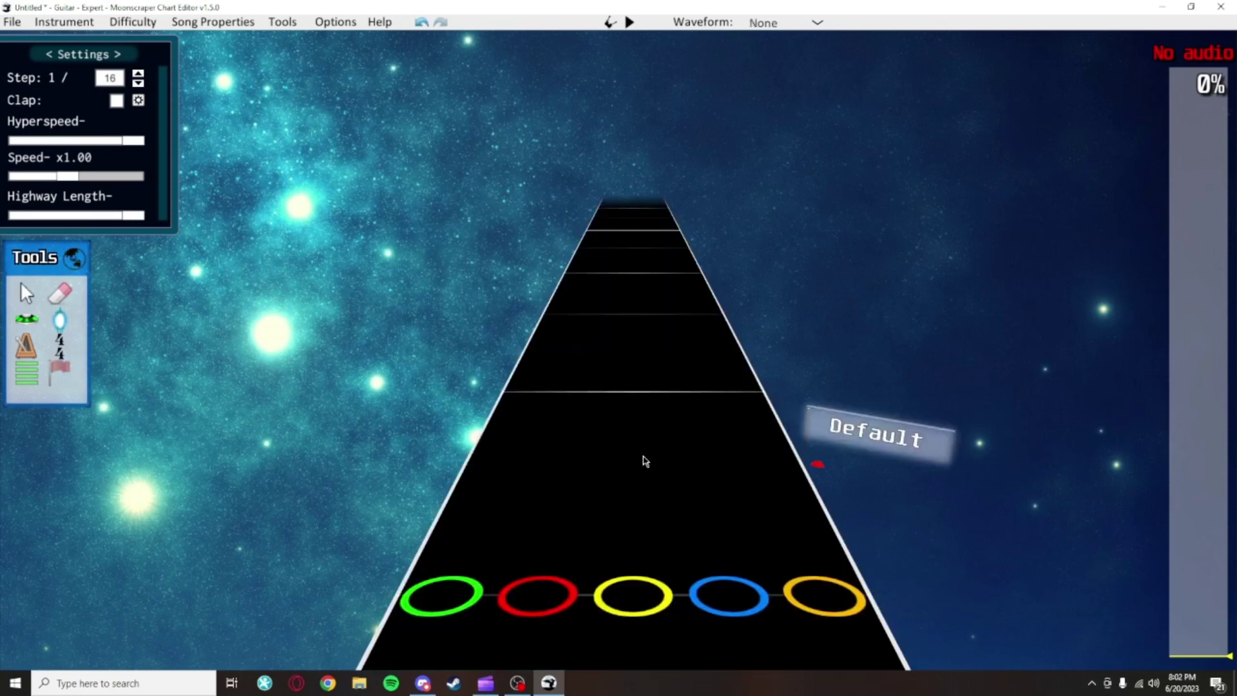
# Add a local 'solo' event and a global 'lyric' event on the highway
pyautogui.click(802, 404)
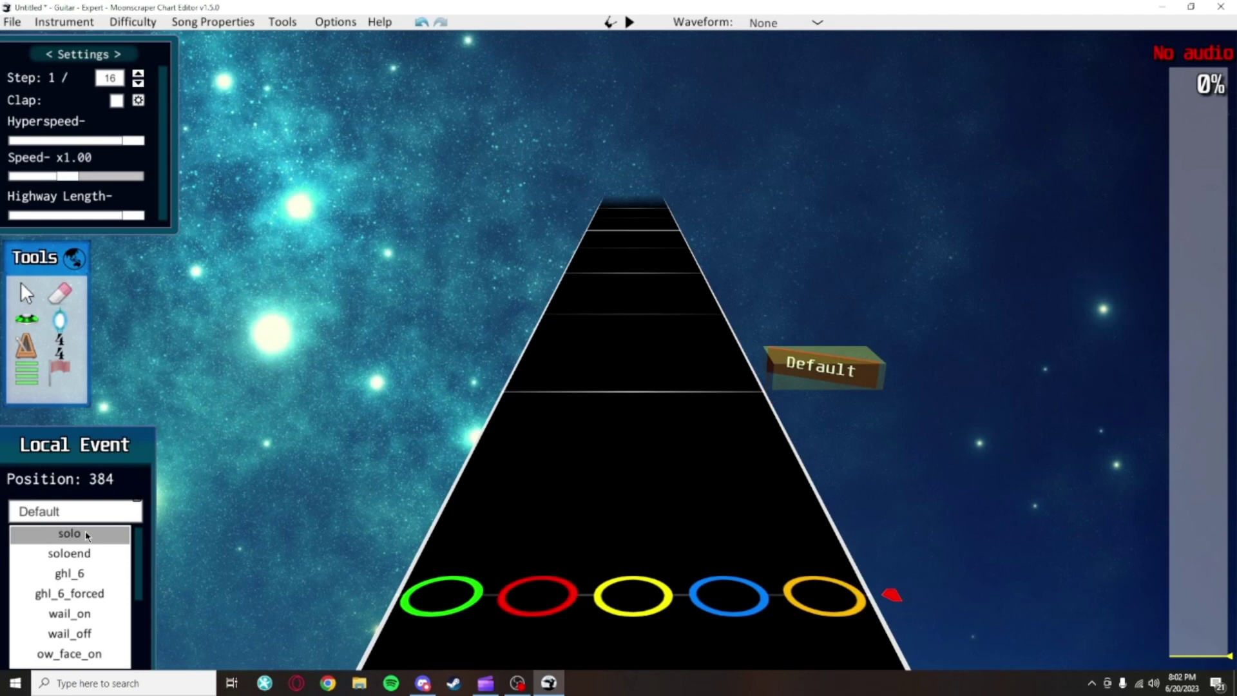
pyautogui.click(87, 535)
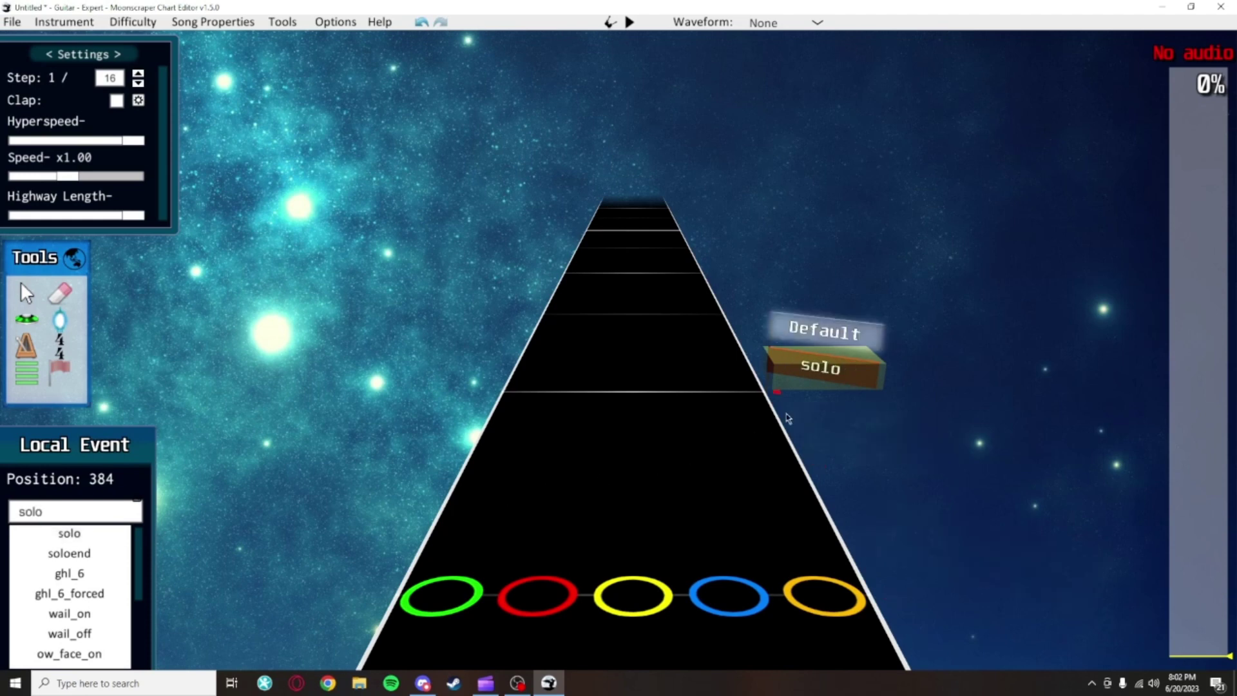
pyautogui.press('g')
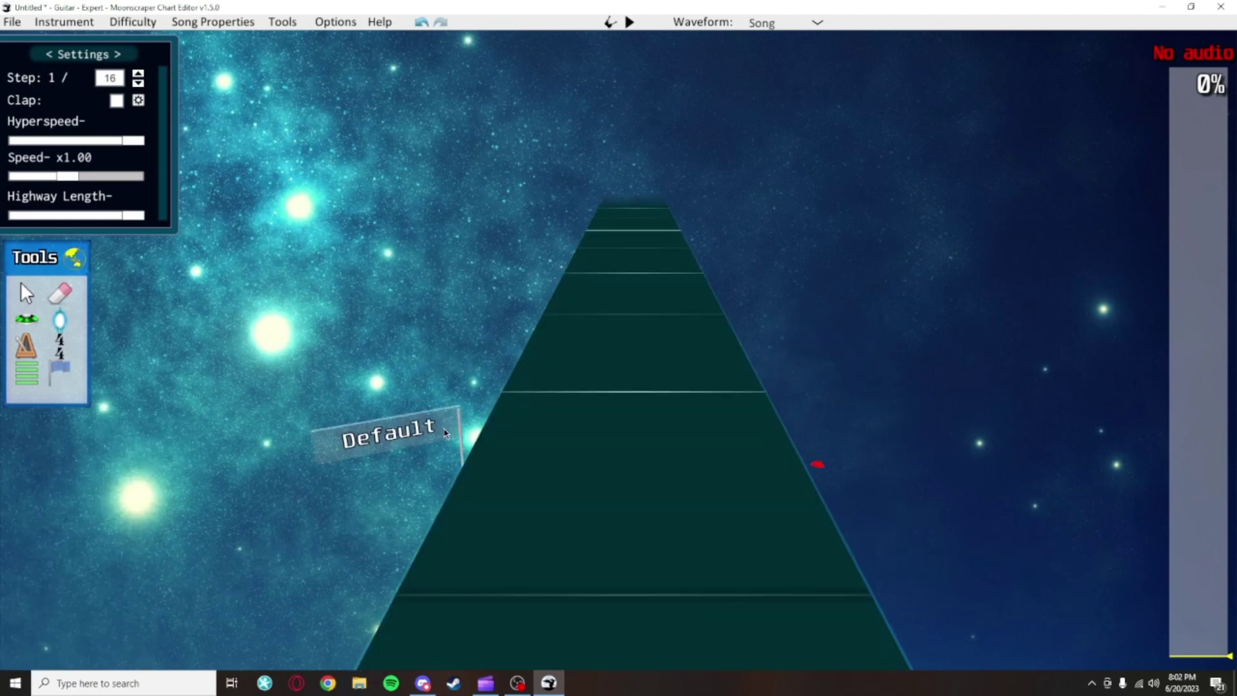
pyautogui.click(480, 366)
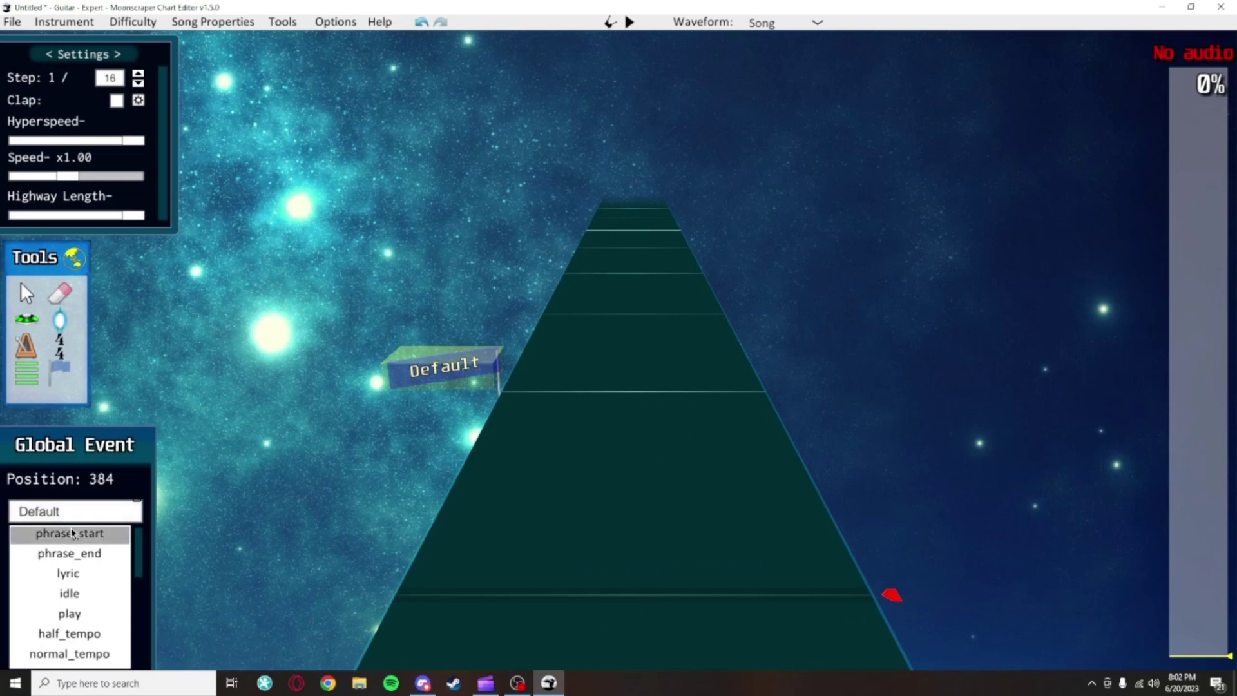
pyautogui.click(98, 575)
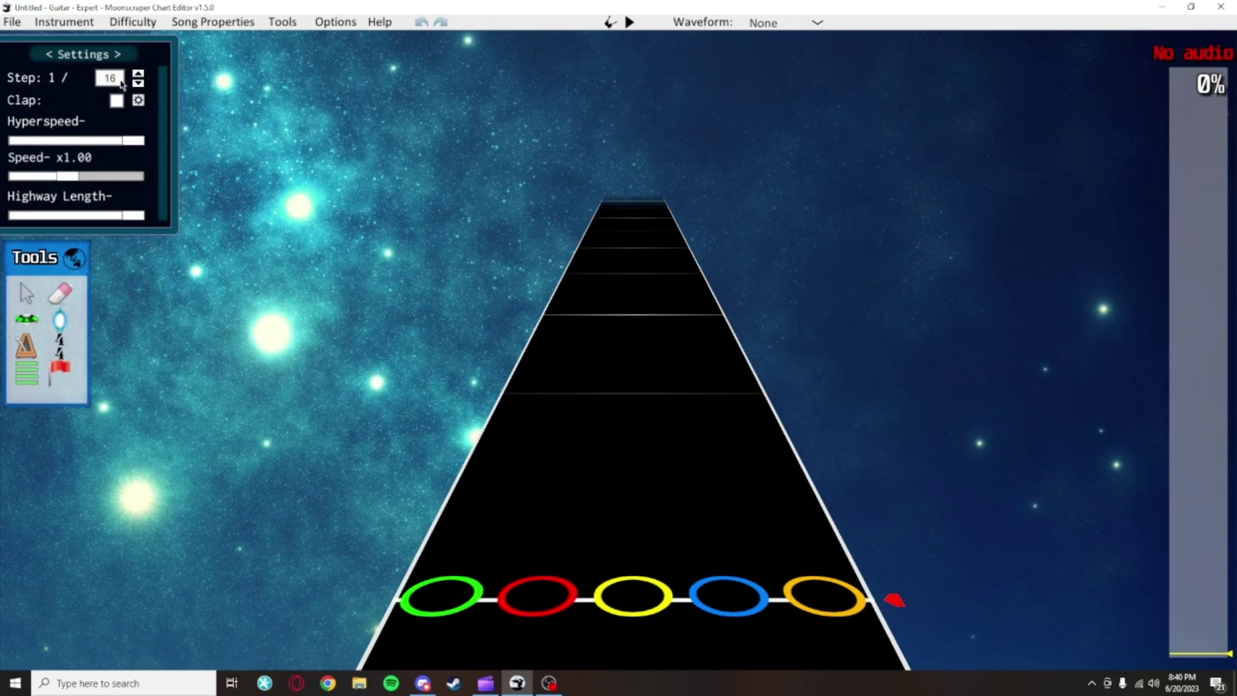
pyautogui.click(123, 82)
pyautogui.click(138, 76)
pyautogui.click(630, 449)
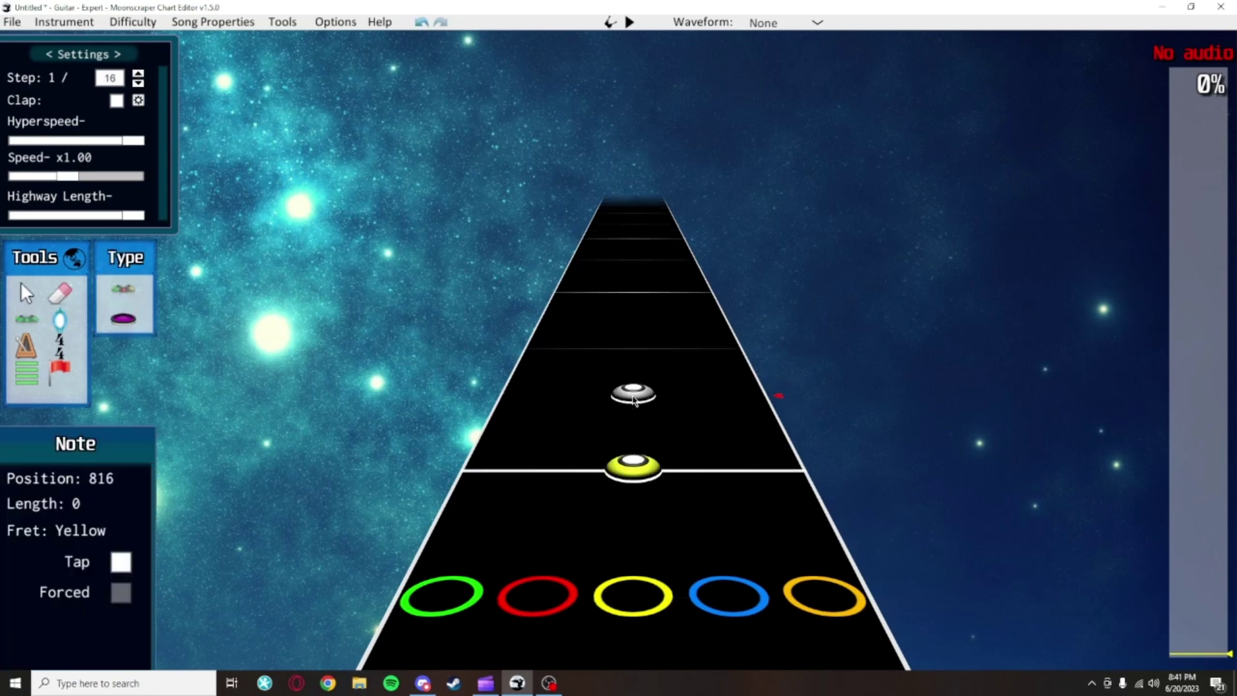
pyautogui.click(633, 398)
pyautogui.click(630, 370)
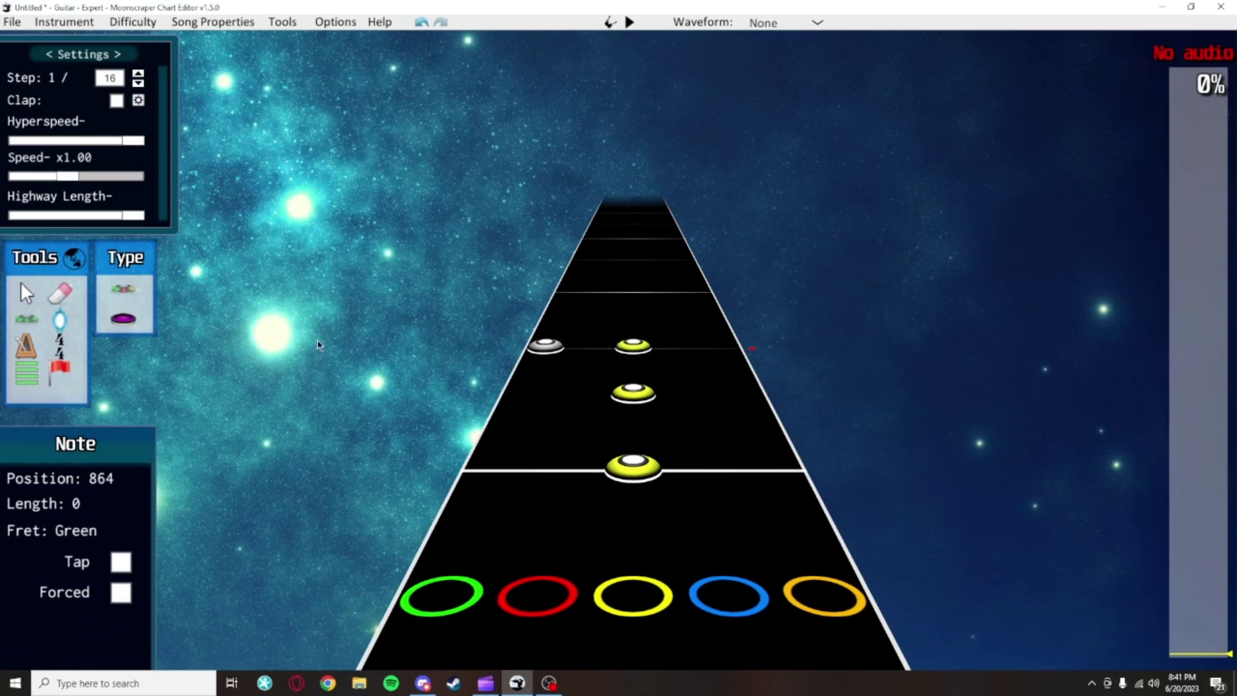
pyautogui.click(138, 74)
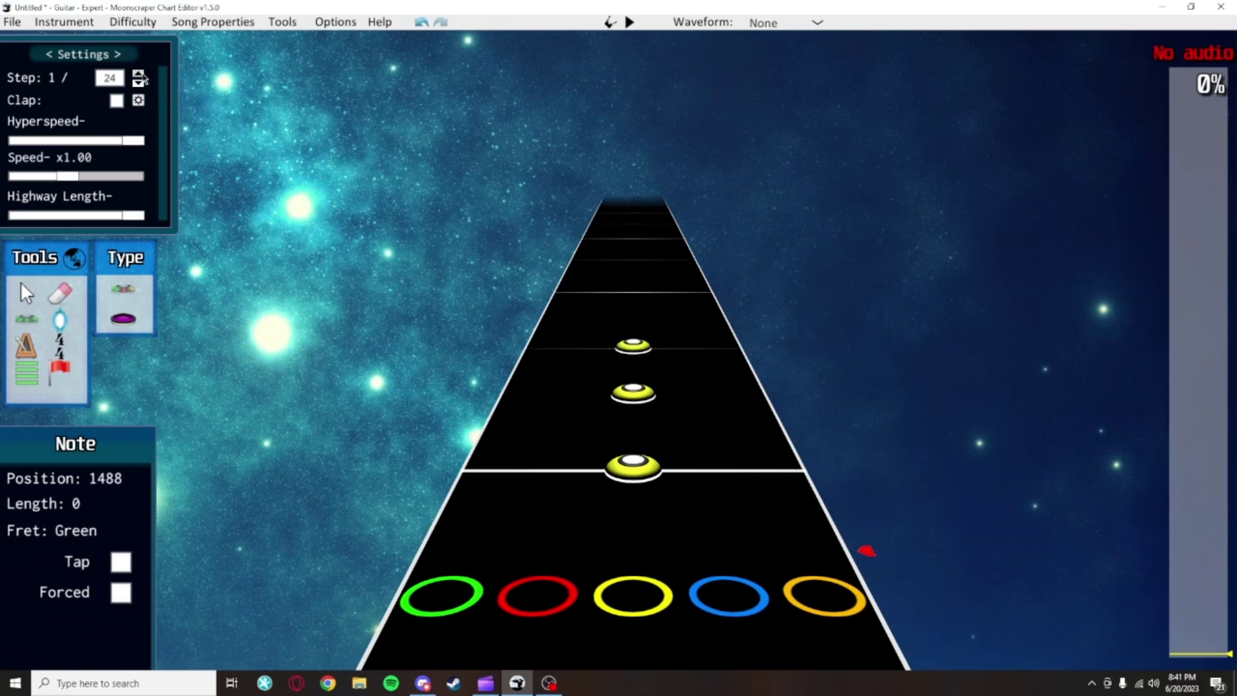
pyautogui.click(138, 73)
pyautogui.click(694, 422)
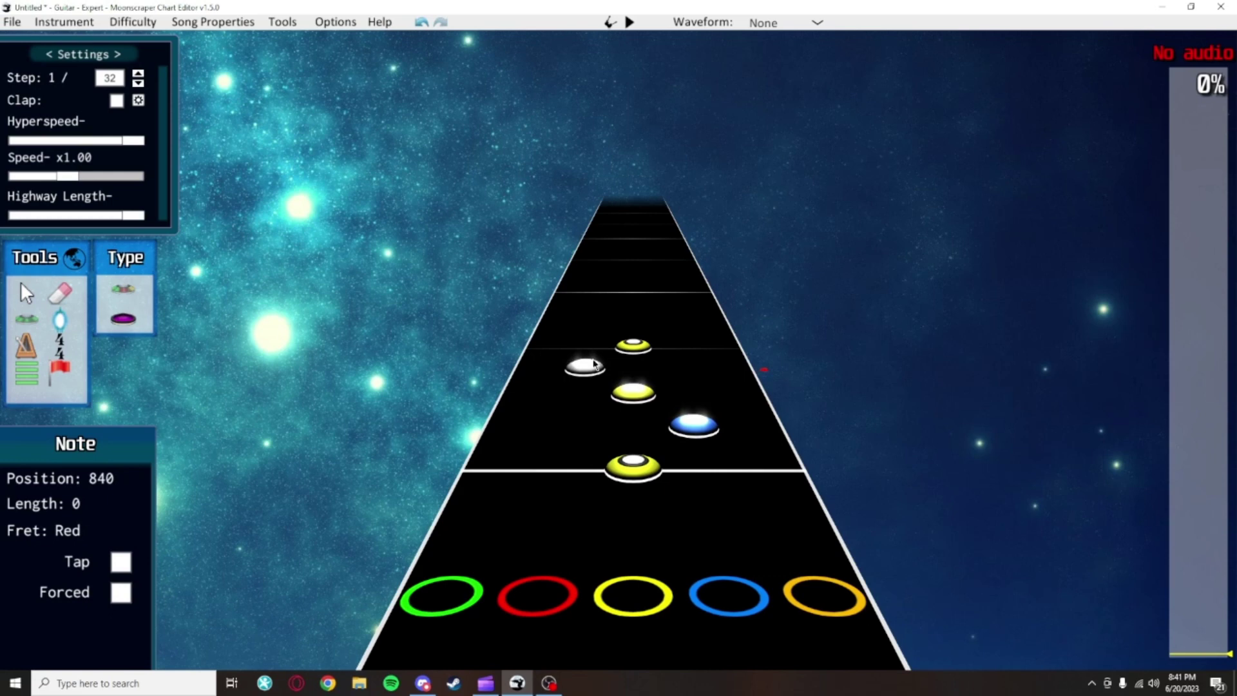
pyautogui.click(595, 365)
pyautogui.click(28, 294)
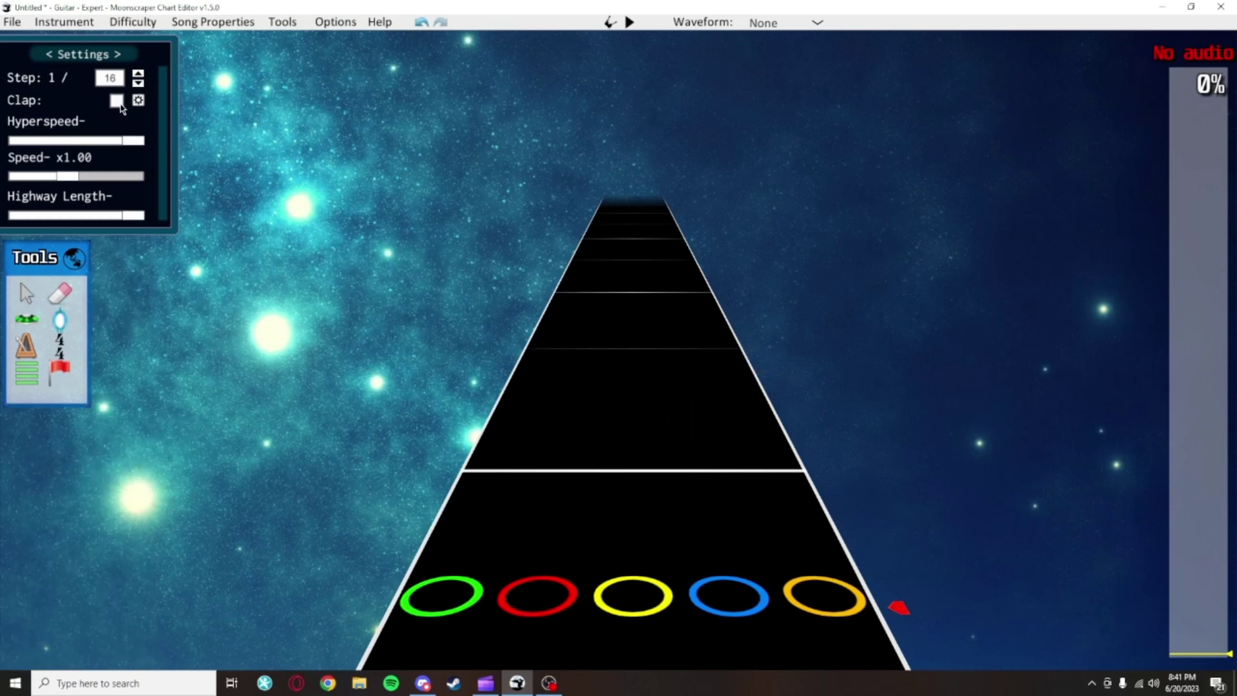
# Toggle the clap sound on and off, view its settings, and play a short preview
pyautogui.click(119, 105)
pyautogui.click(118, 102)
pyautogui.click(138, 101)
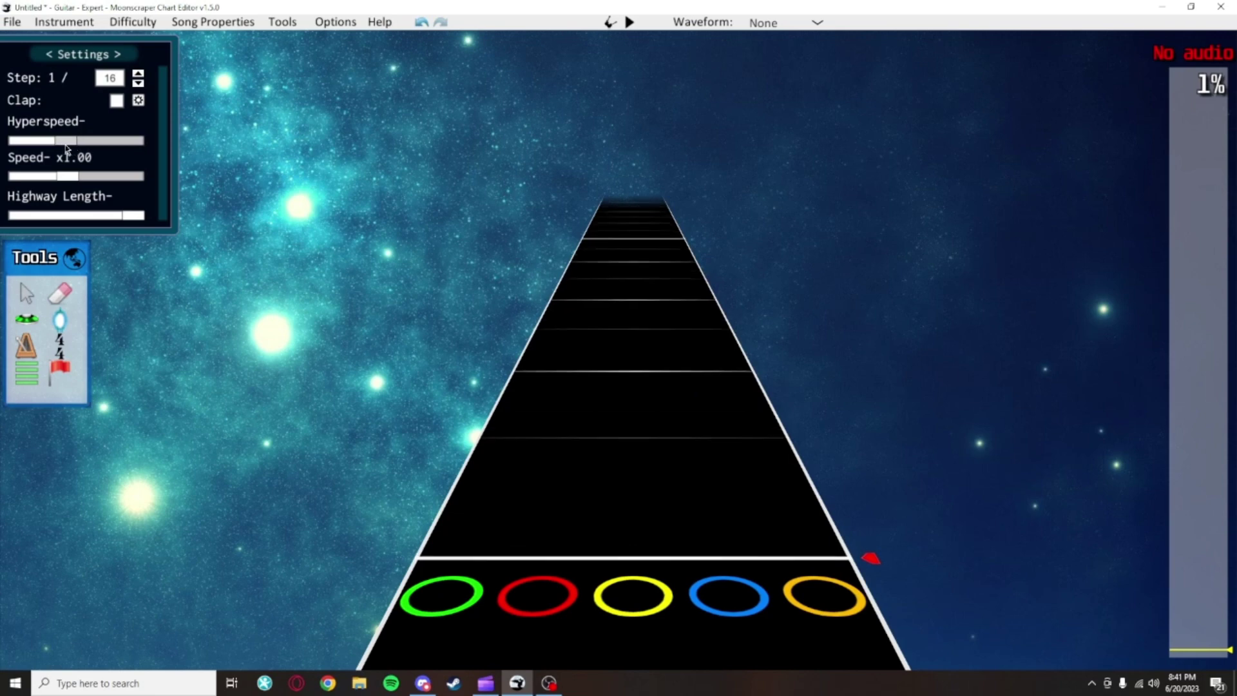
pyautogui.press('space')
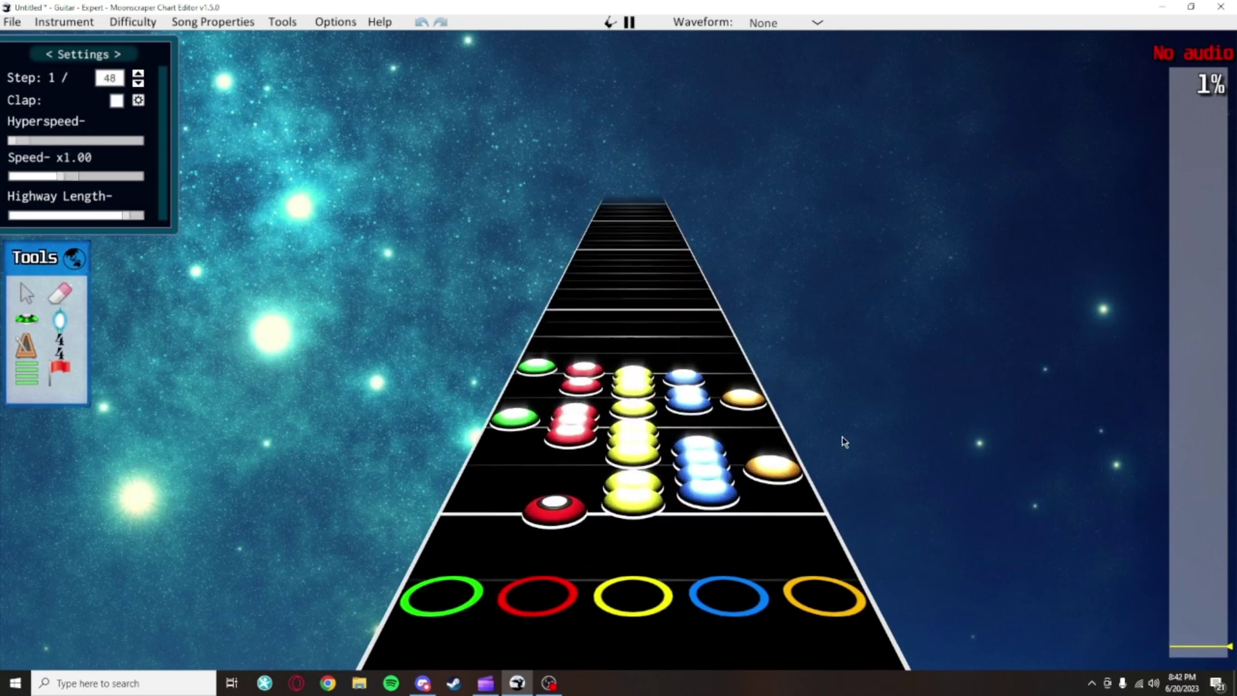
pyautogui.press('space')
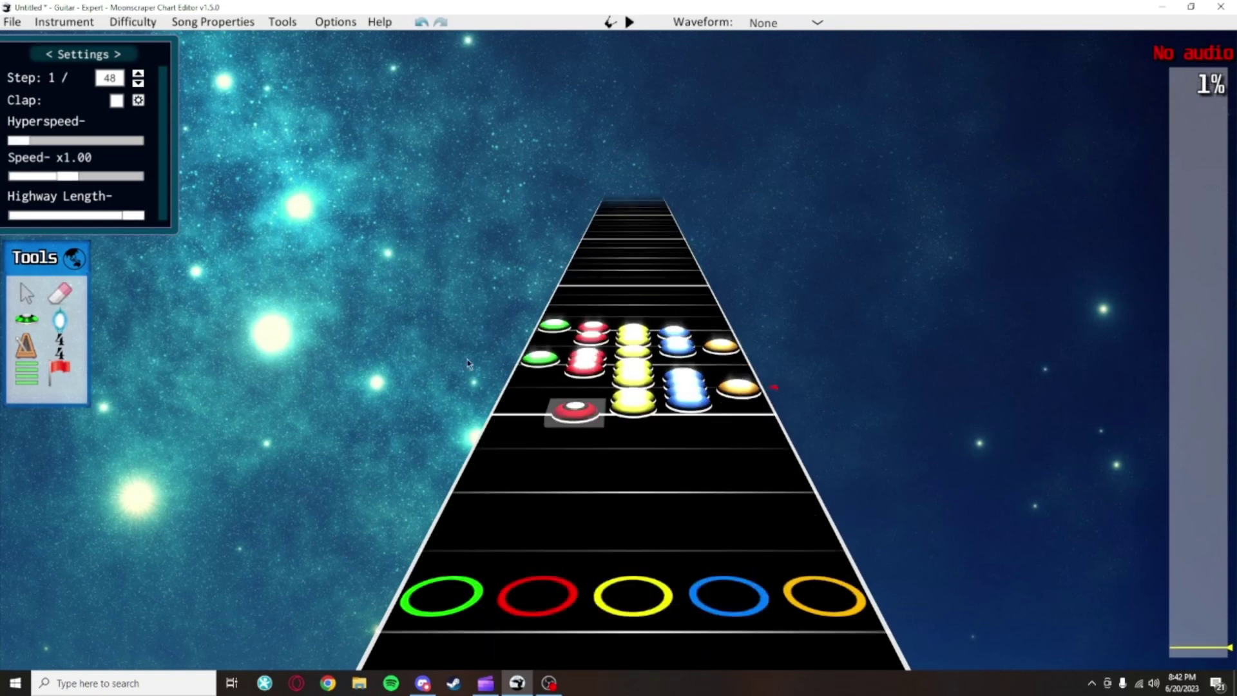
# Raise hyperspeed to about three-quarters and delete every note in the chart
pyautogui.moveTo(23, 140); pyautogui.dragTo(165, 157)
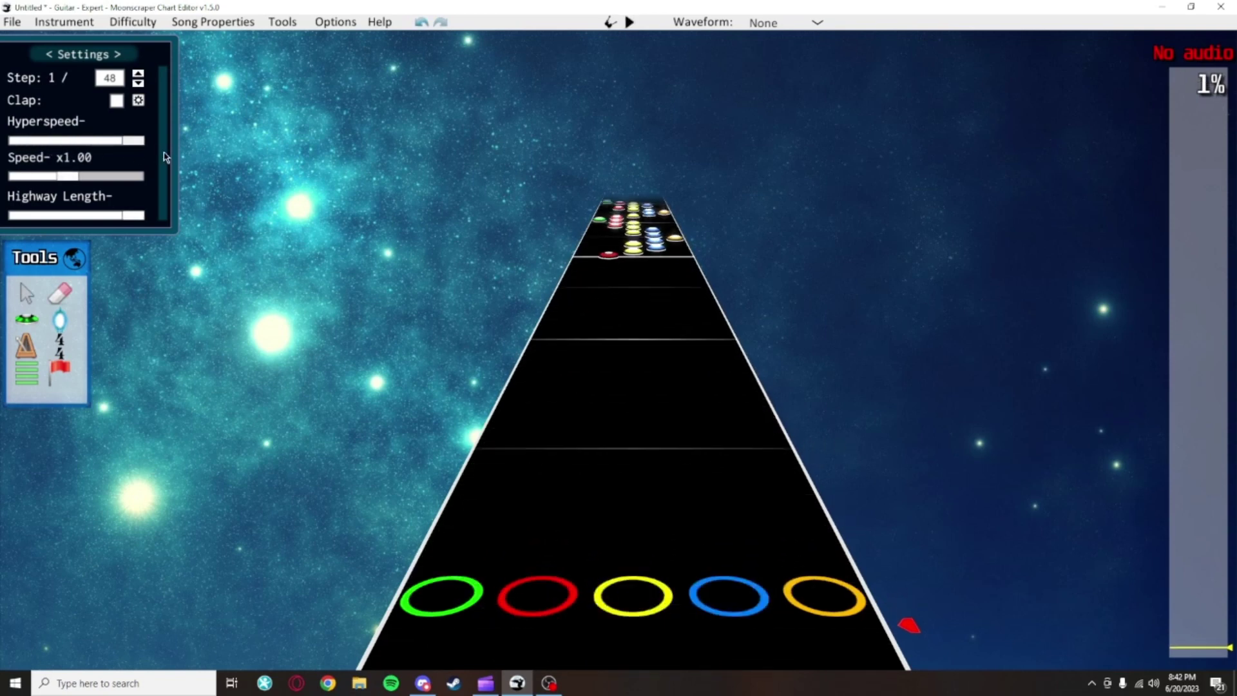
pyautogui.scroll(5, 741, 418)
pyautogui.scroll(3, 741, 419)
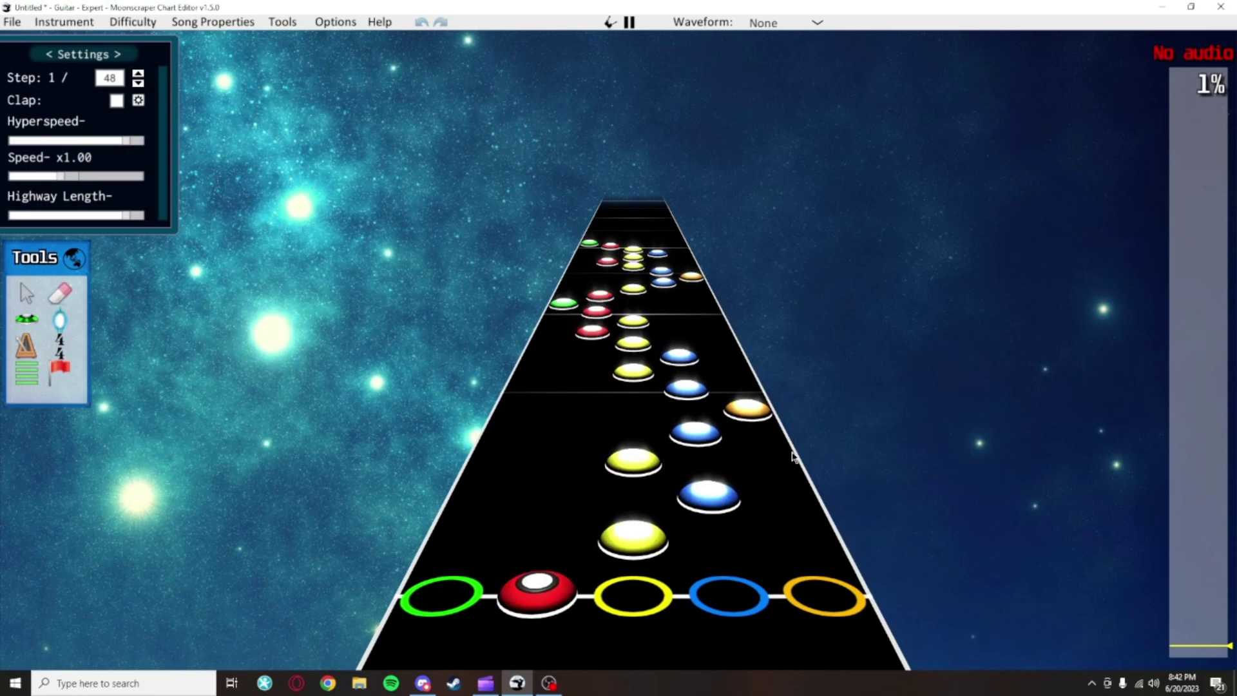
pyautogui.scroll(-5, 729, 511)
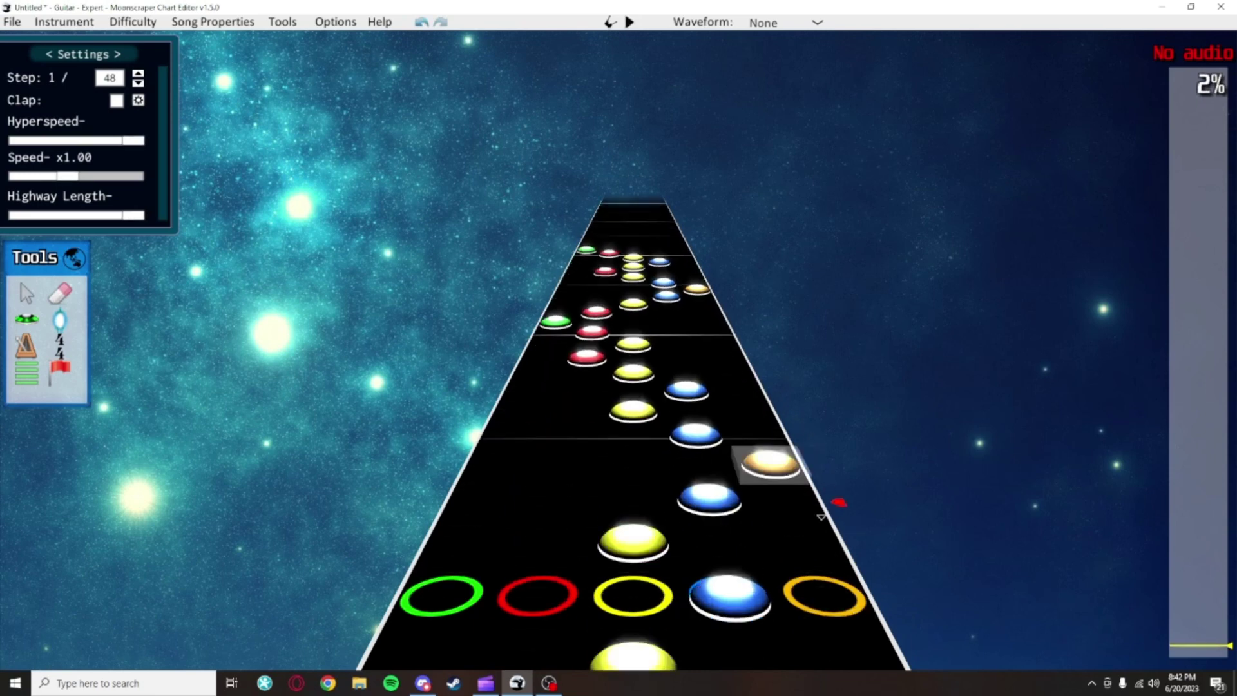
pyautogui.hotkey('ctrl', 'a')
pyautogui.press('Delete')
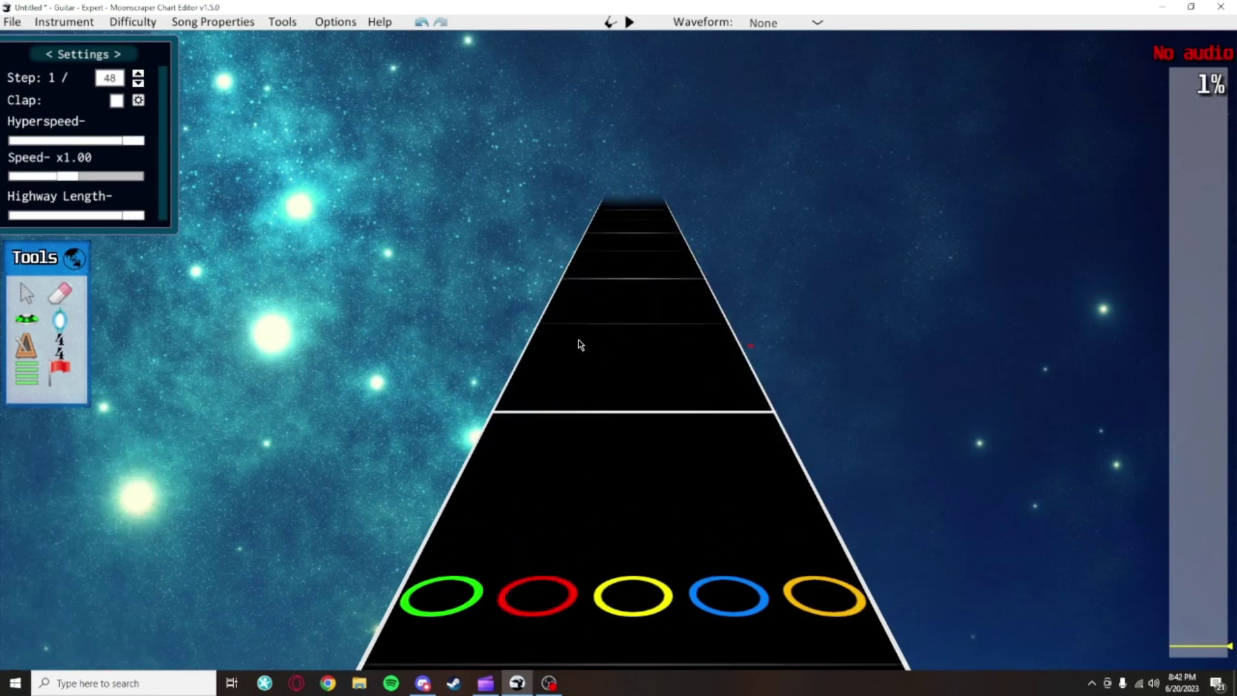
pyautogui.scroll(1, 580, 361)
pyautogui.scroll(1, 386, 290)
pyautogui.scroll(-1, 129, 213)
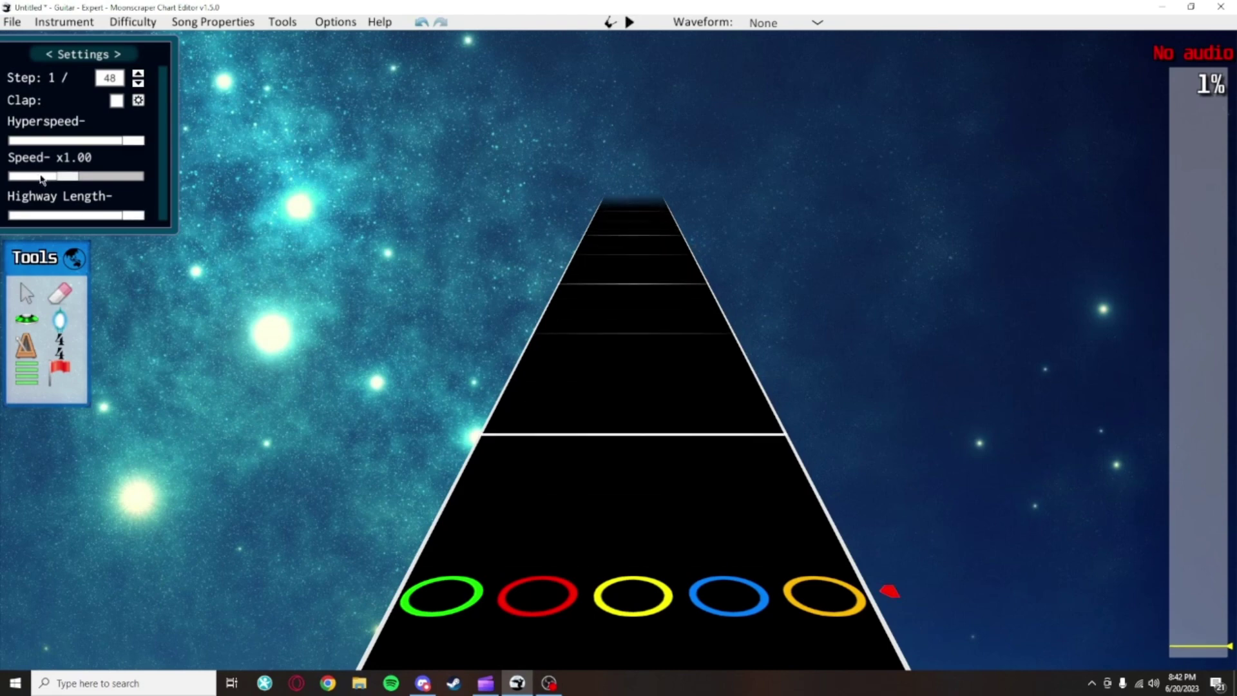
# Play back at speed x0.25, set speed to x2.00, and shorten the highway length
pyautogui.moveTo(40, 179); pyautogui.dragTo(15, 179)
pyautogui.press('space')
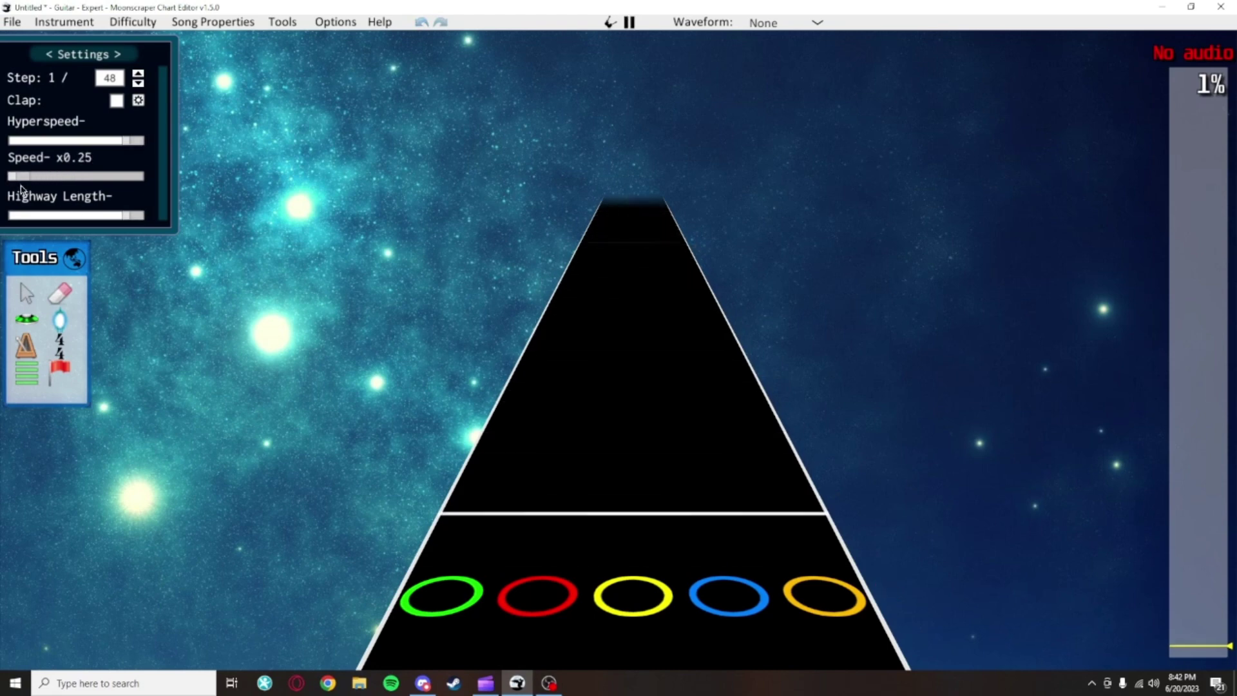
pyautogui.press('space')
pyautogui.moveTo(13, 177); pyautogui.dragTo(63, 182)
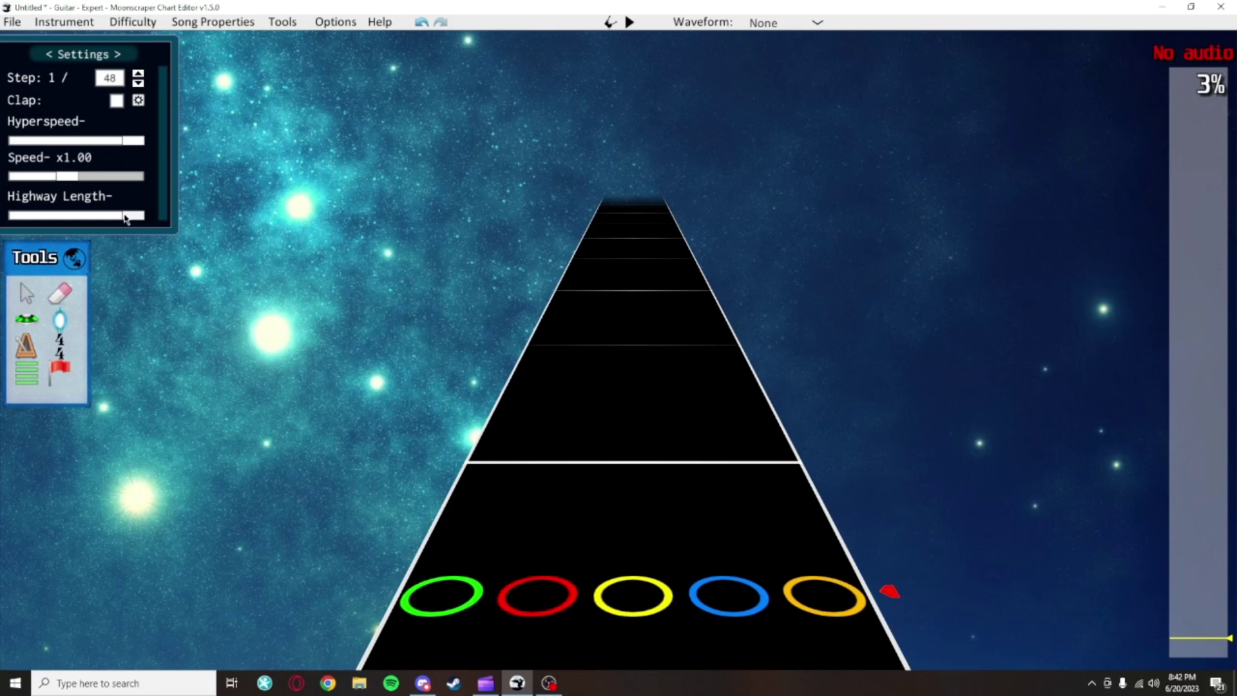
pyautogui.moveTo(134, 215)
pyautogui.mouseDown()
pyautogui.moveTo(24, 220)
pyautogui.moveTo(133, 219)
pyautogui.mouseUp()
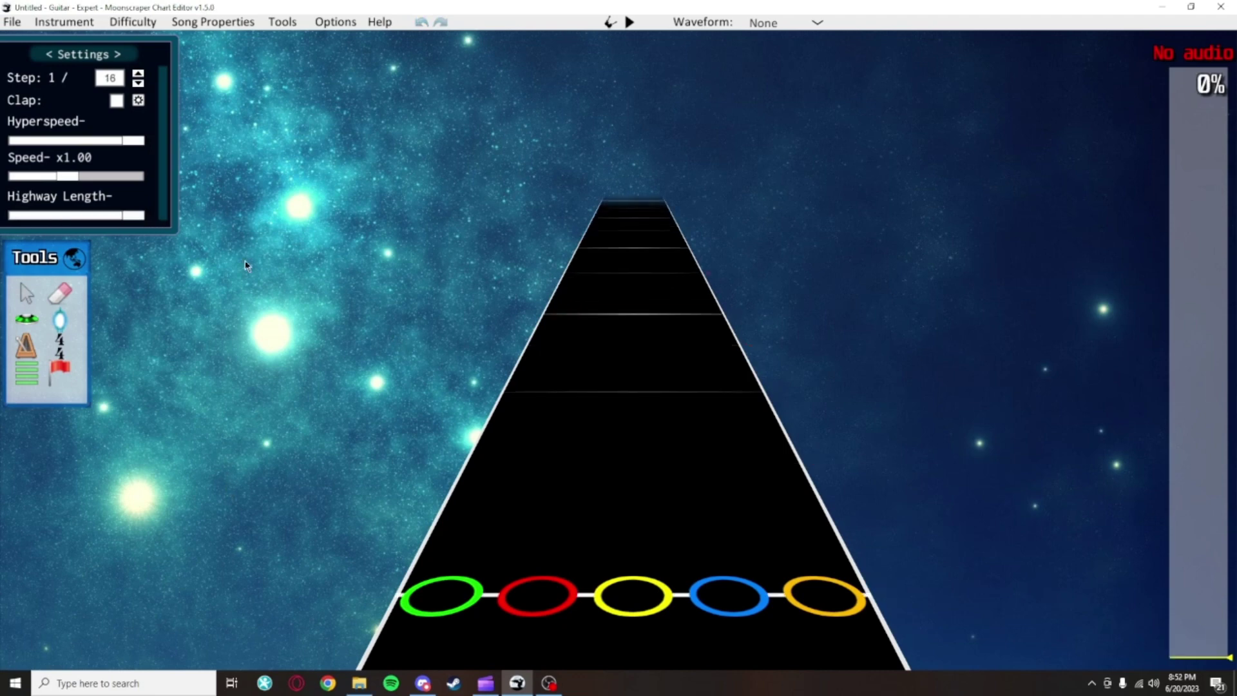
# Review the chart statistics, return to the editing settings, and cancel the chart Load dialog
pyautogui.click(118, 56)
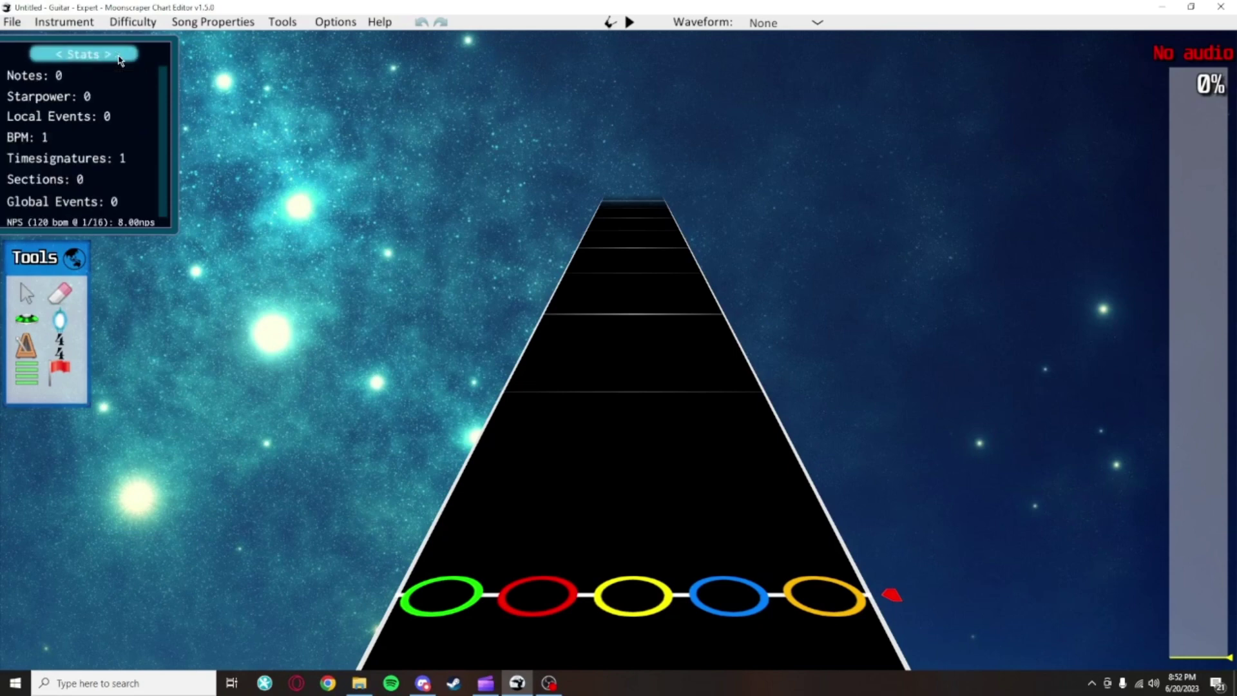
pyautogui.scroll(-1, 153, 127)
pyautogui.scroll(1, 153, 127)
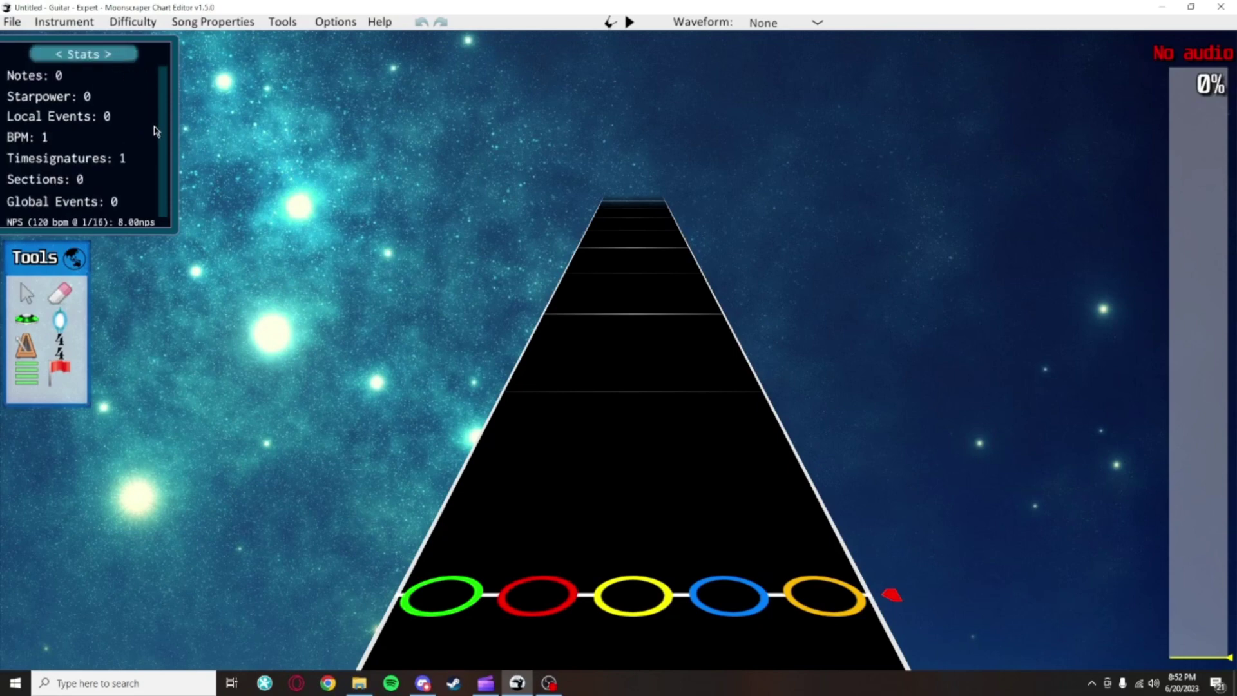
pyautogui.scroll(-1, 154, 126)
pyautogui.scroll(1, 153, 126)
pyautogui.click(109, 57)
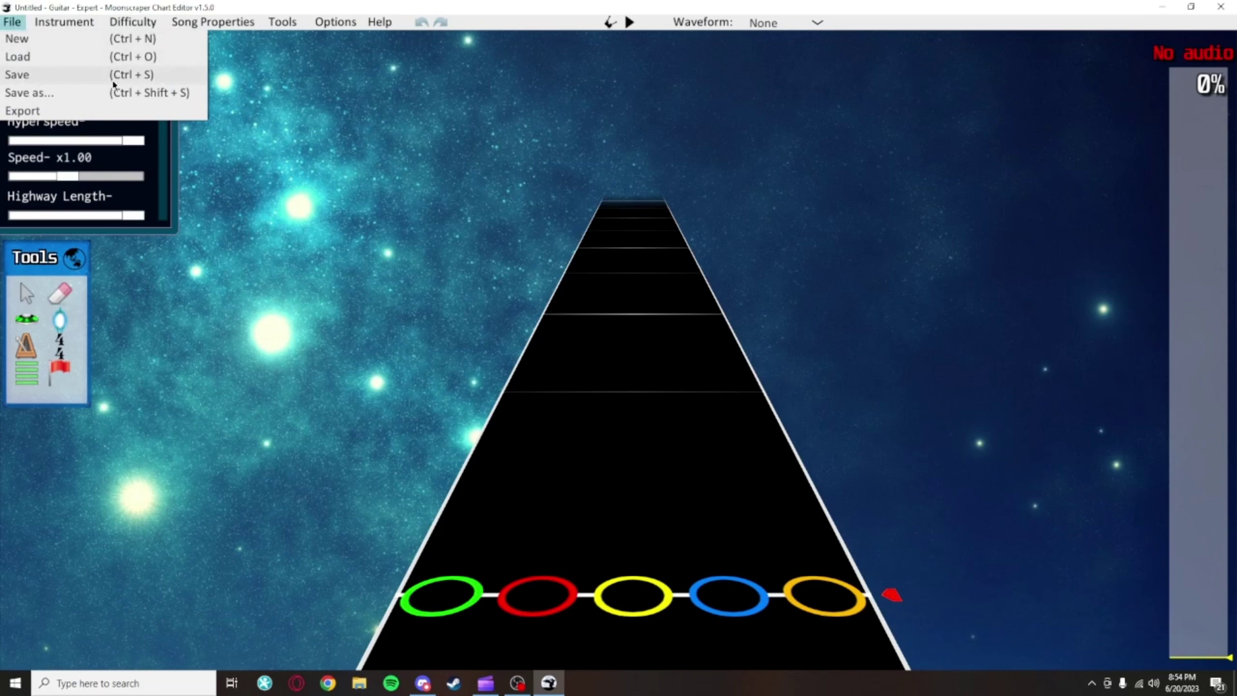
pyautogui.click(79, 62)
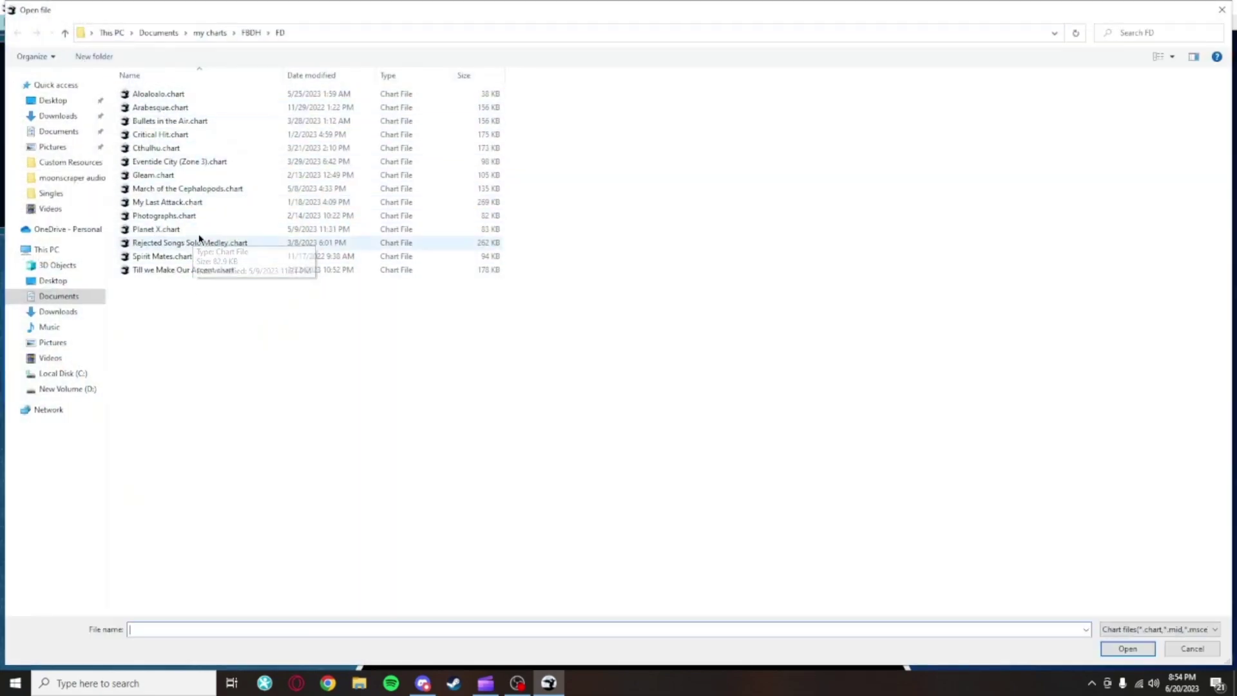
pyautogui.click(1215, 8)
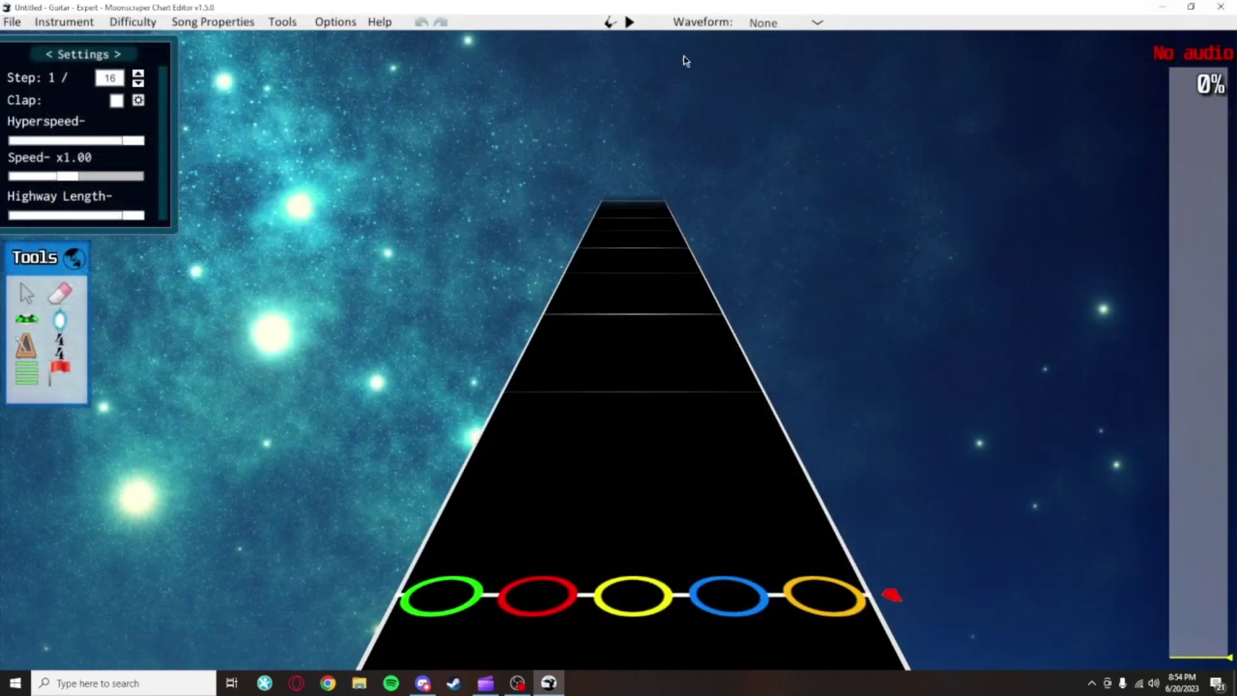
# Switch the instrument to Drums, then GHLive Guitar, and finally the five-fret Guitar track
pyautogui.click(64, 30)
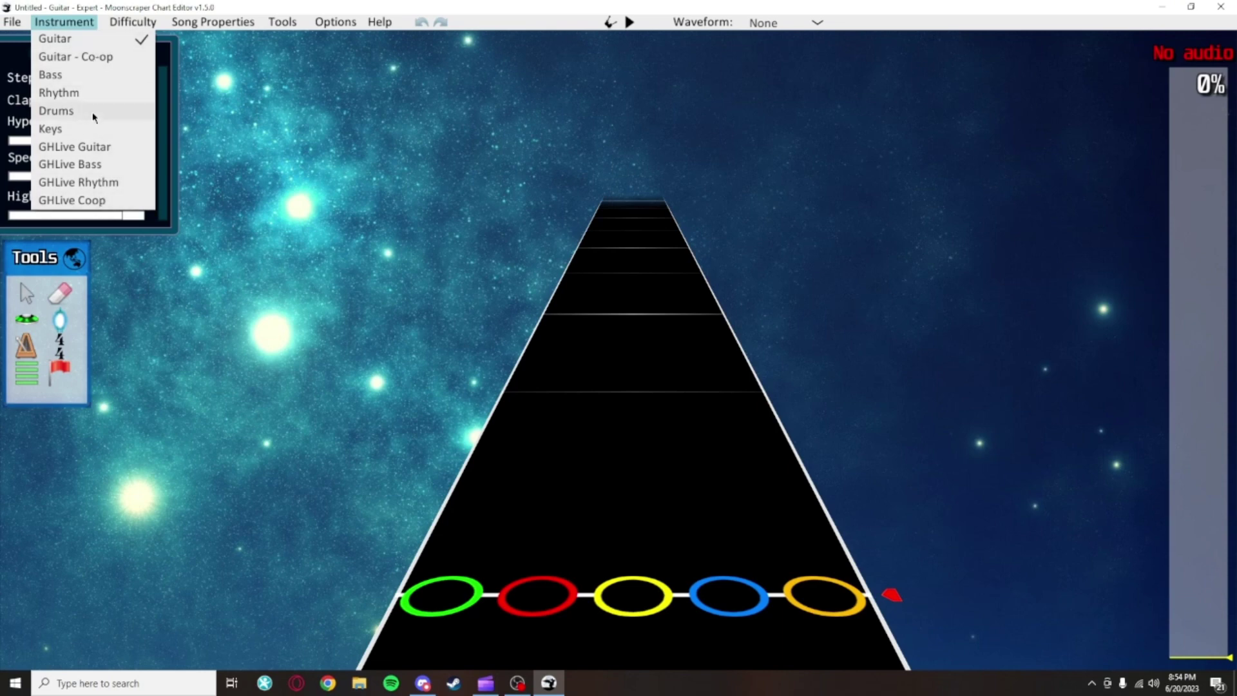
pyautogui.click(91, 112)
pyautogui.click(76, 24)
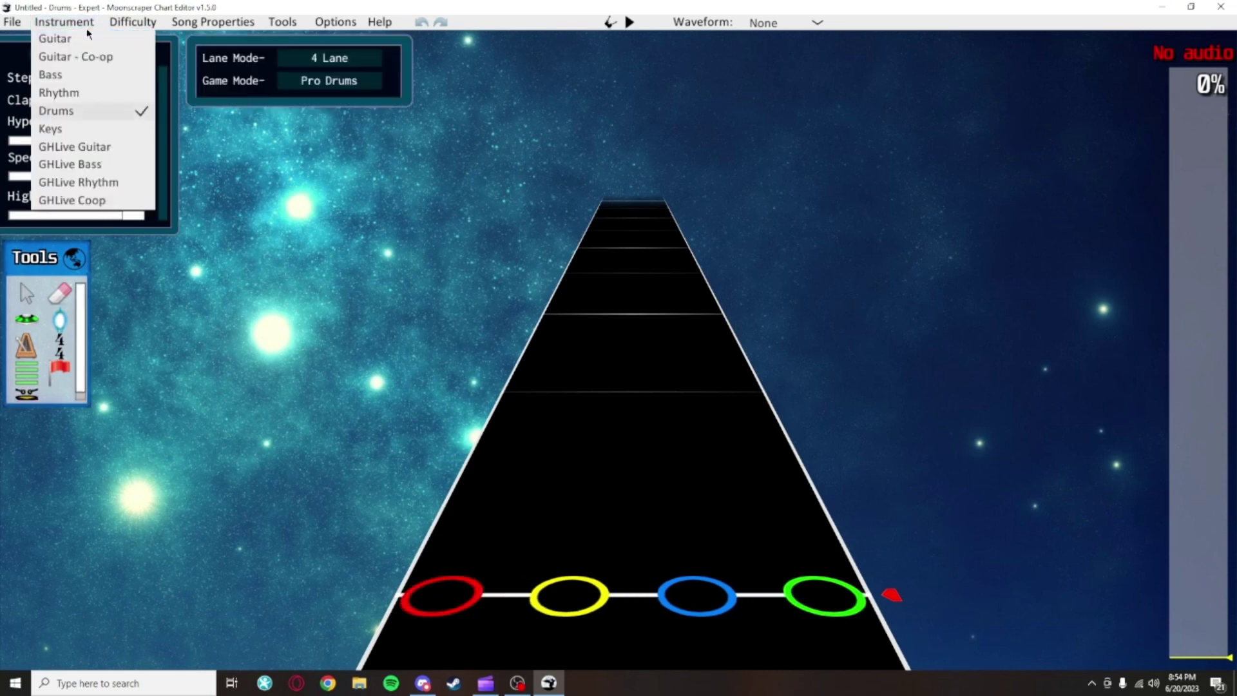
pyautogui.click(94, 148)
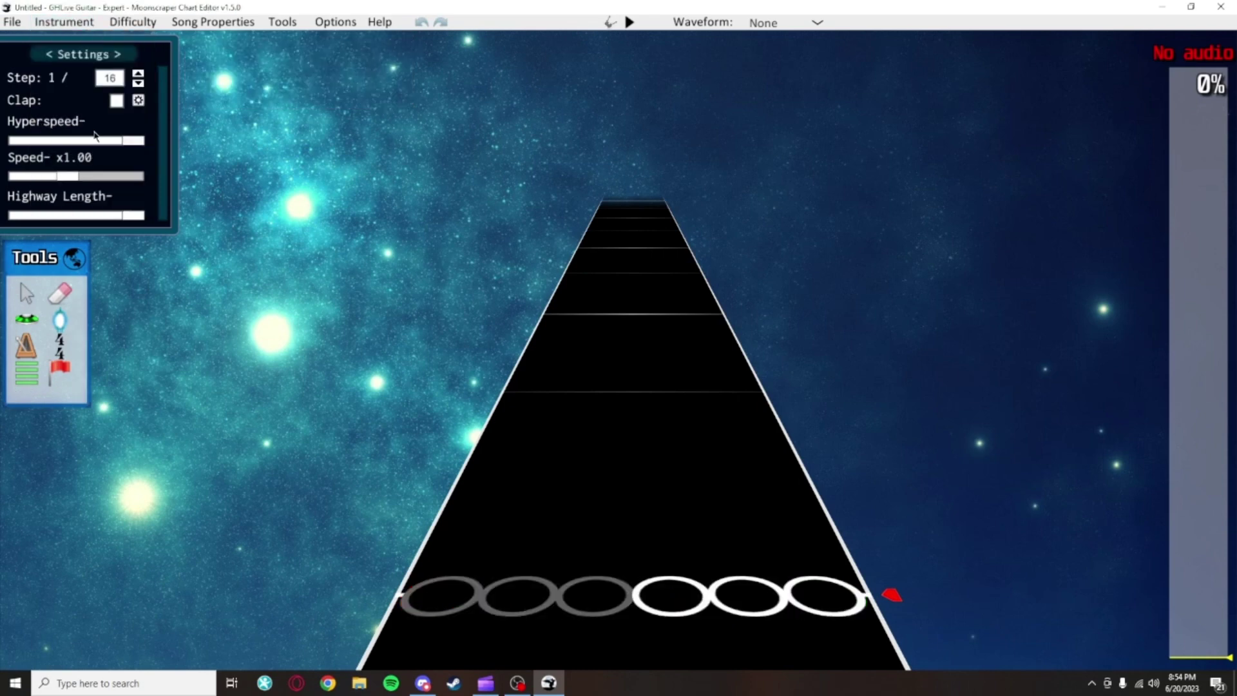
pyautogui.click(87, 24)
pyautogui.click(85, 40)
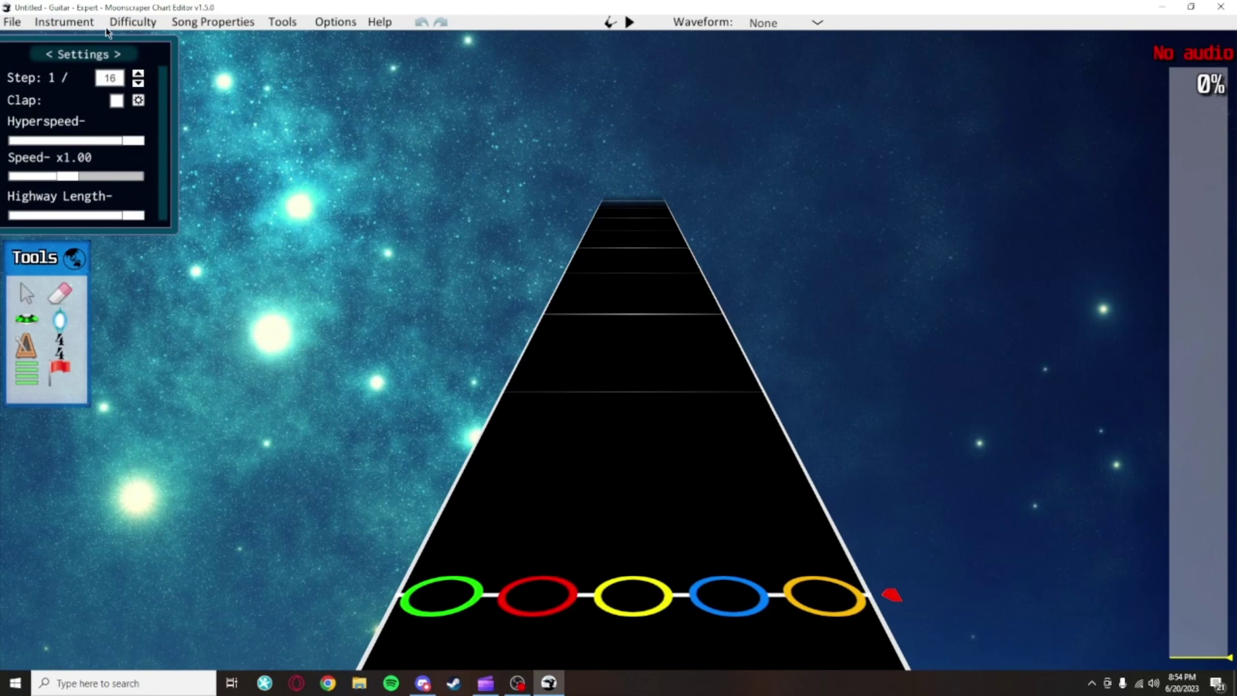
# Switch the difficulty to Hard, then Medium, and back to Expert
pyautogui.click(116, 26)
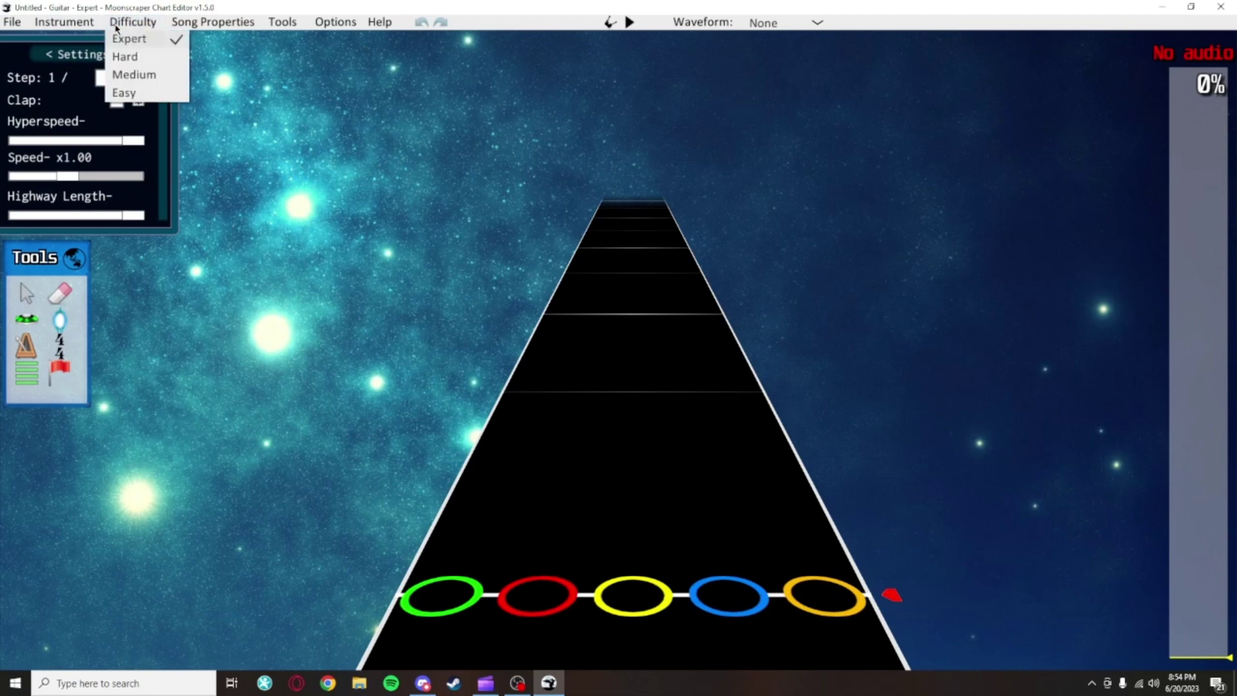
pyautogui.click(124, 57)
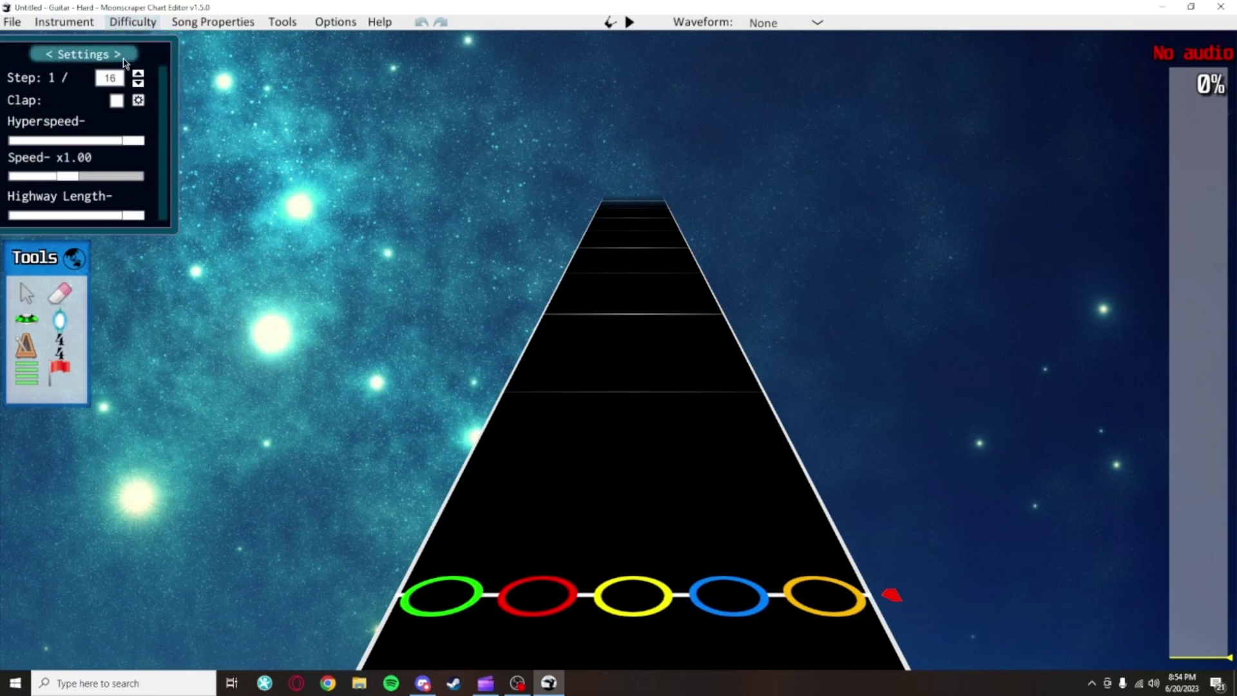
pyautogui.click(129, 23)
pyautogui.click(129, 73)
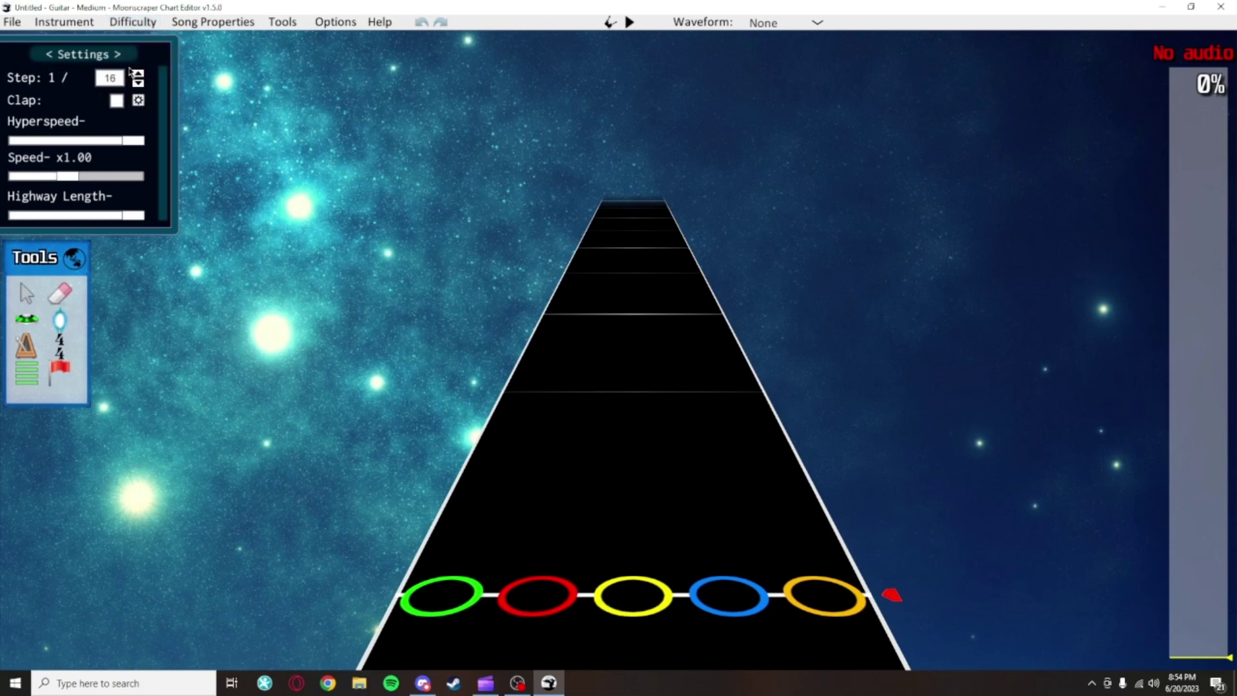
pyautogui.click(131, 23)
pyautogui.click(128, 40)
pyautogui.click(206, 29)
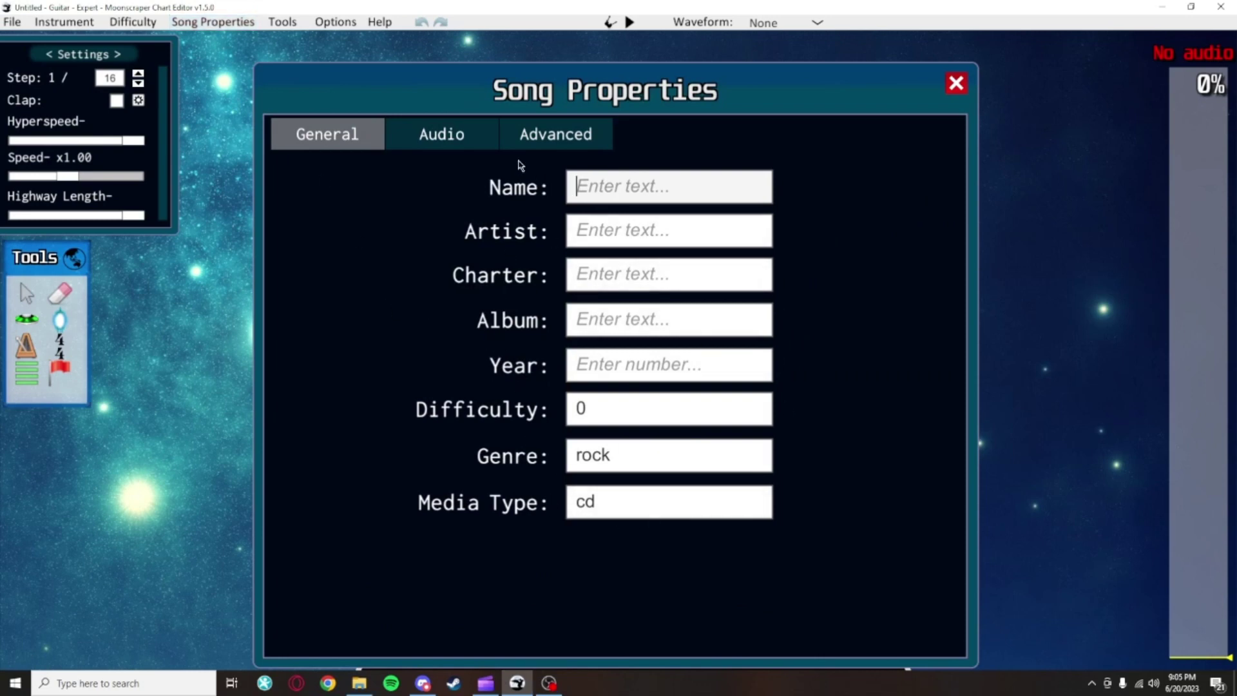
# Browse the Audio and Advanced tabs and insert the default Clone Hero tags into the INI editor
pyautogui.click(480, 142)
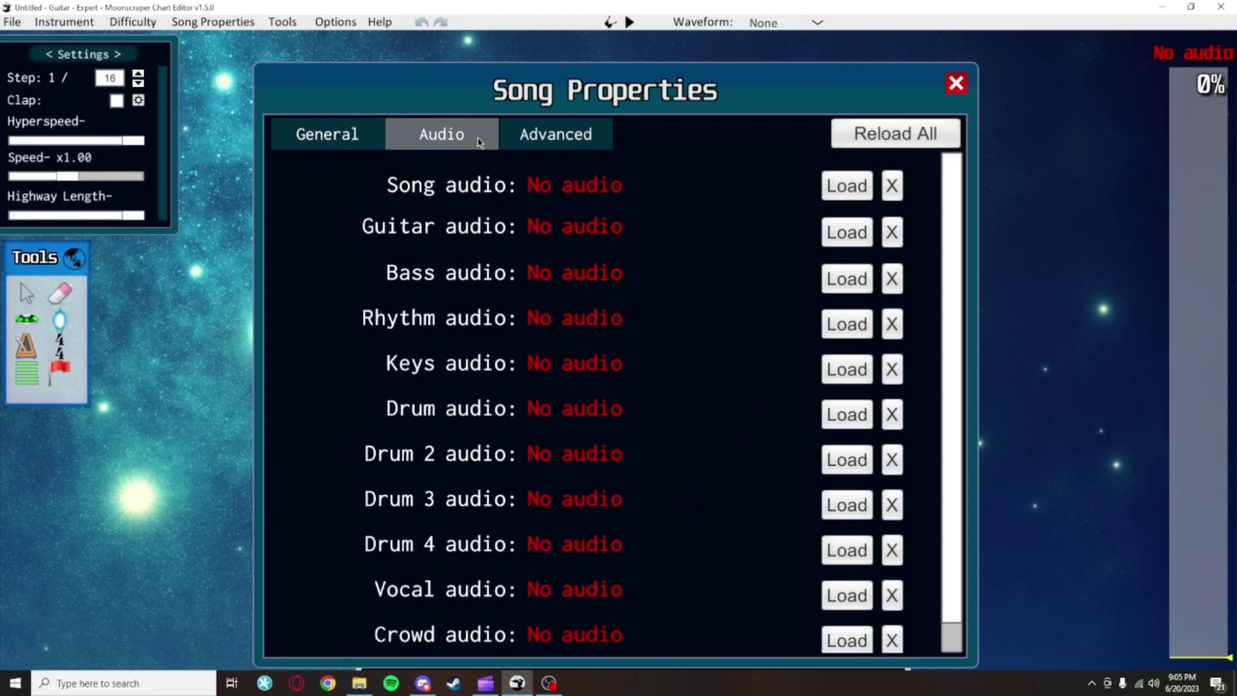
pyautogui.scroll(-1, 687, 281)
pyautogui.scroll(1, 734, 251)
pyautogui.click(585, 140)
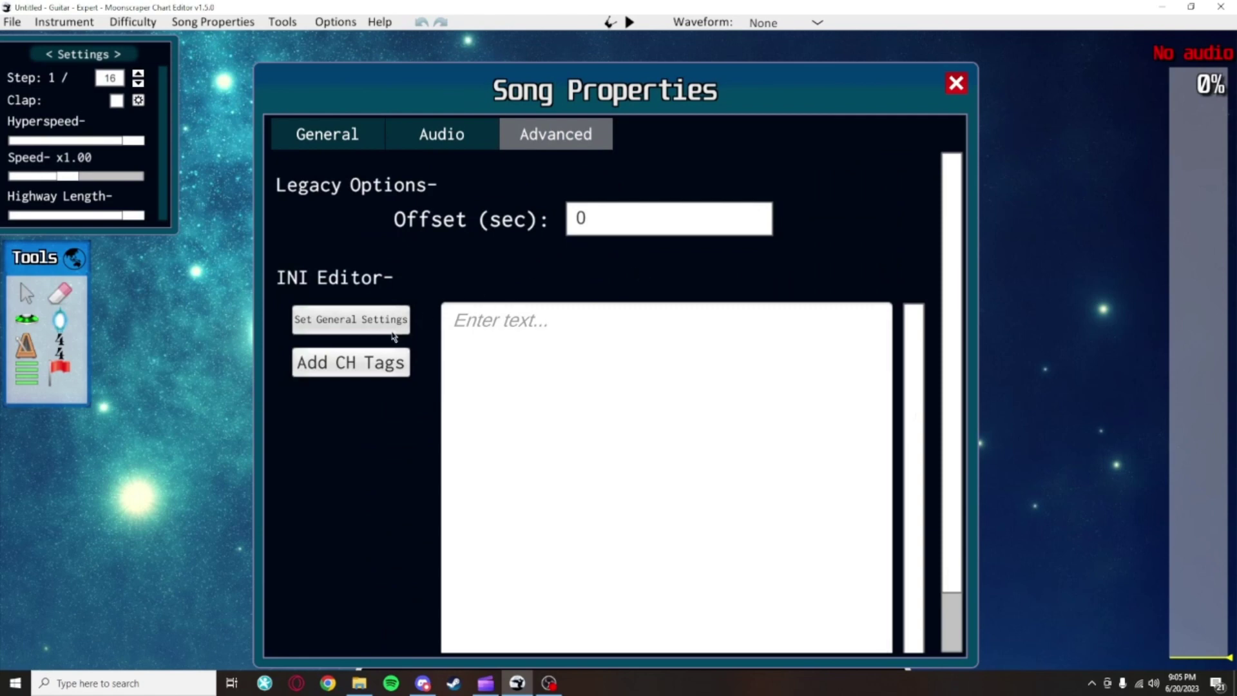
pyautogui.click(377, 362)
pyautogui.scroll(-4, 596, 361)
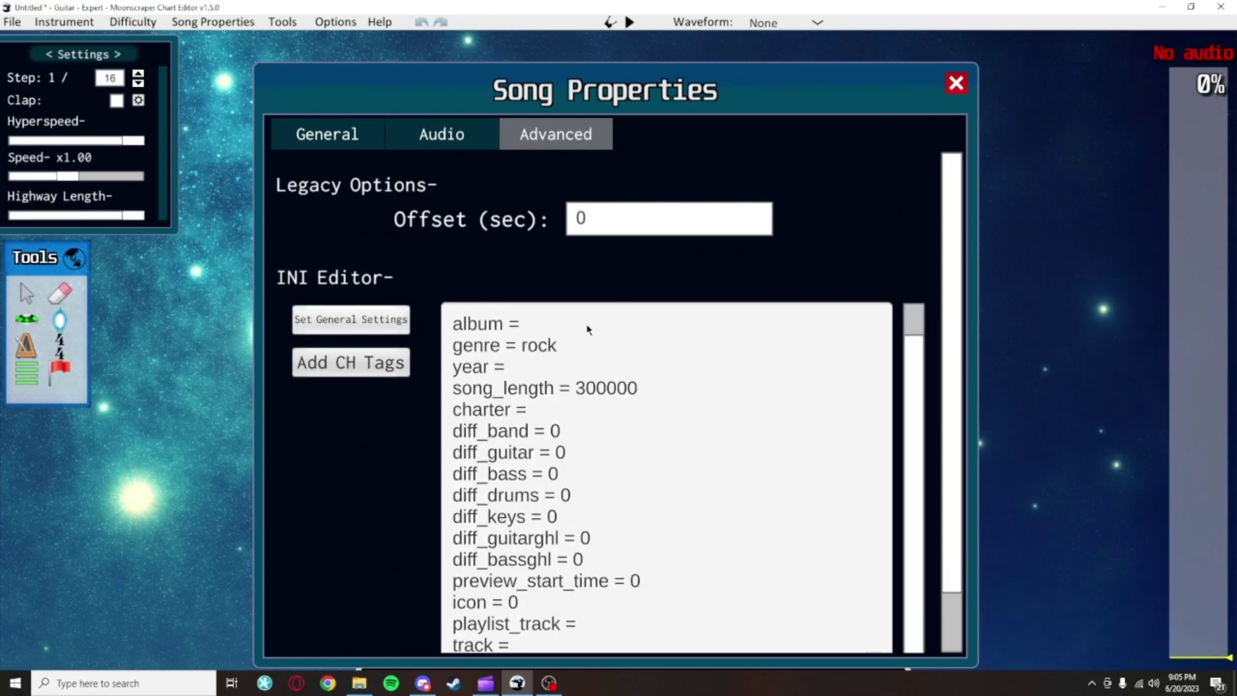
pyautogui.scroll(4, 600, 361)
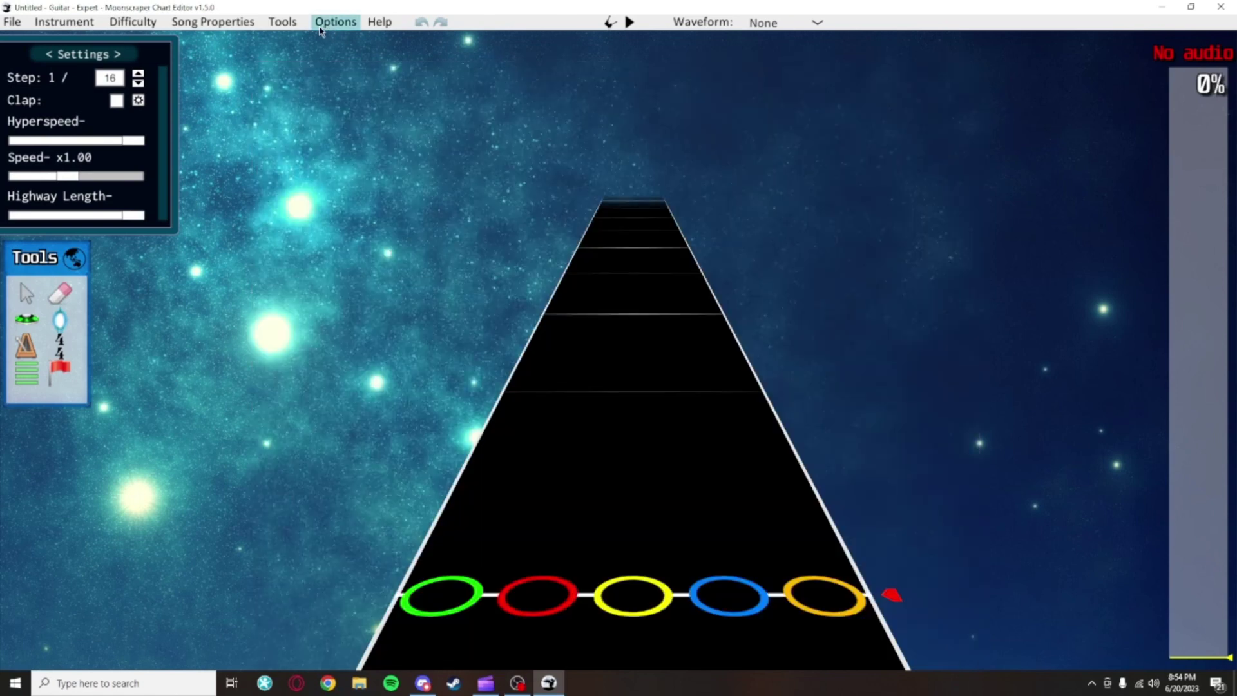
pyautogui.click(298, 27)
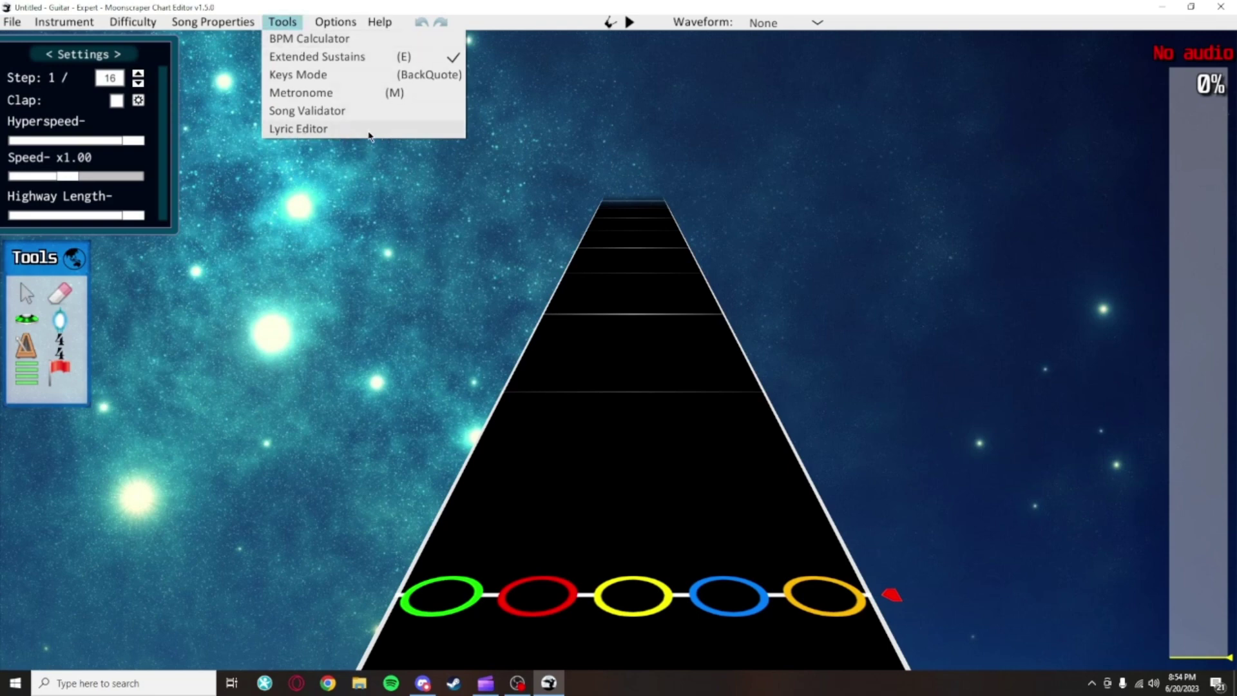
pyautogui.click(361, 186)
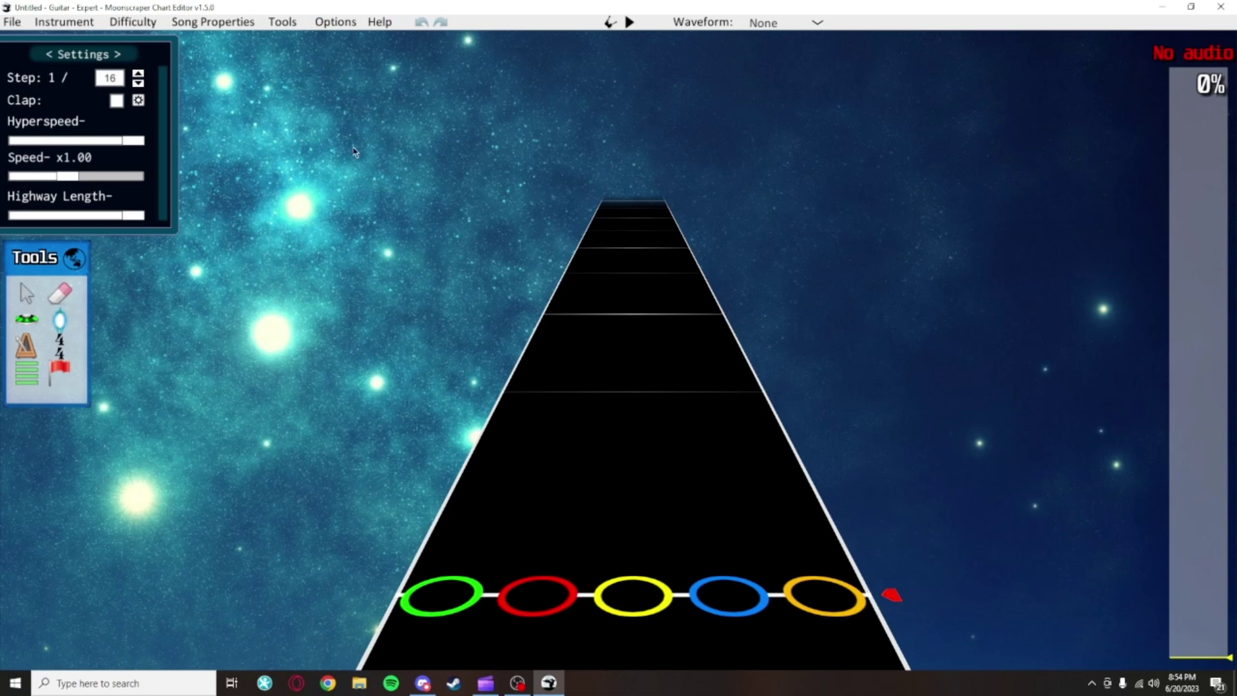
pyautogui.click(335, 22)
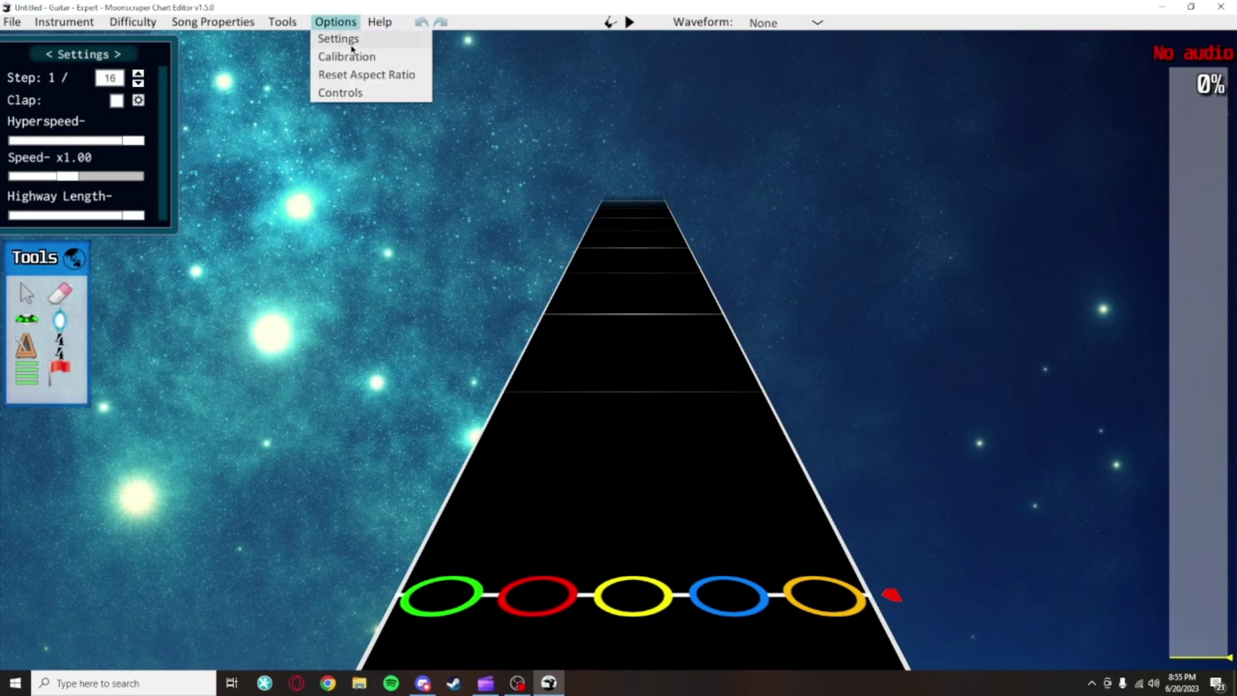
pyautogui.click(340, 39)
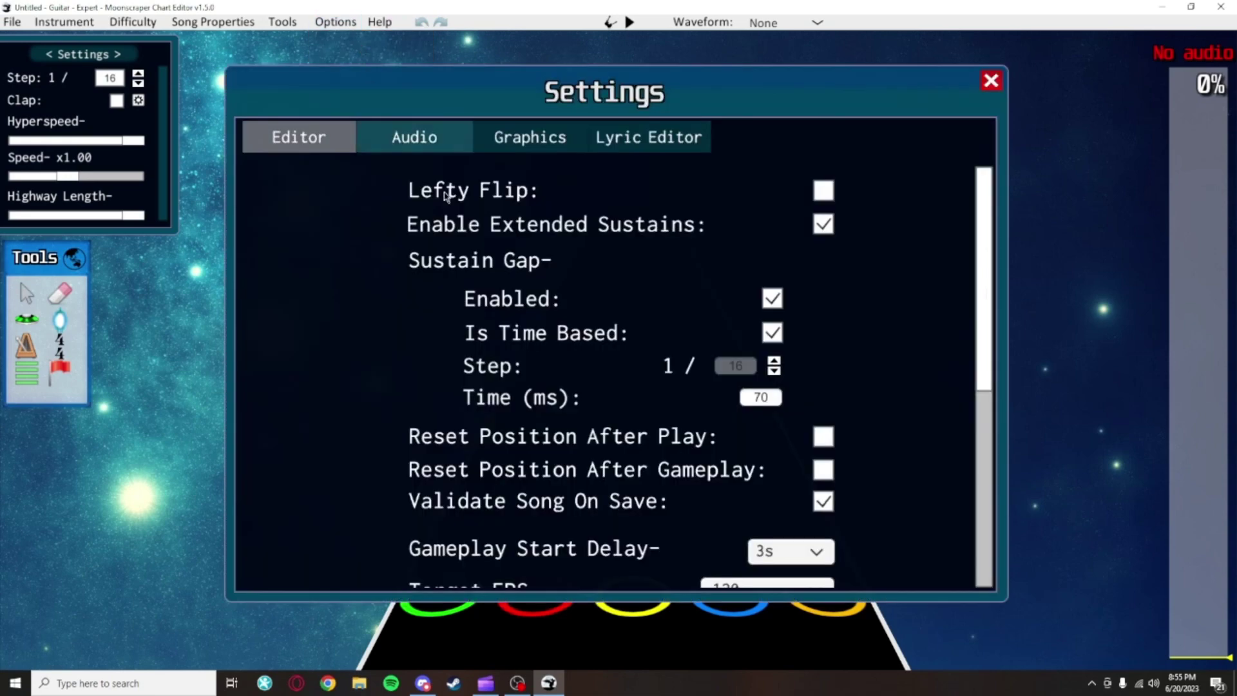
pyautogui.press('Escape')
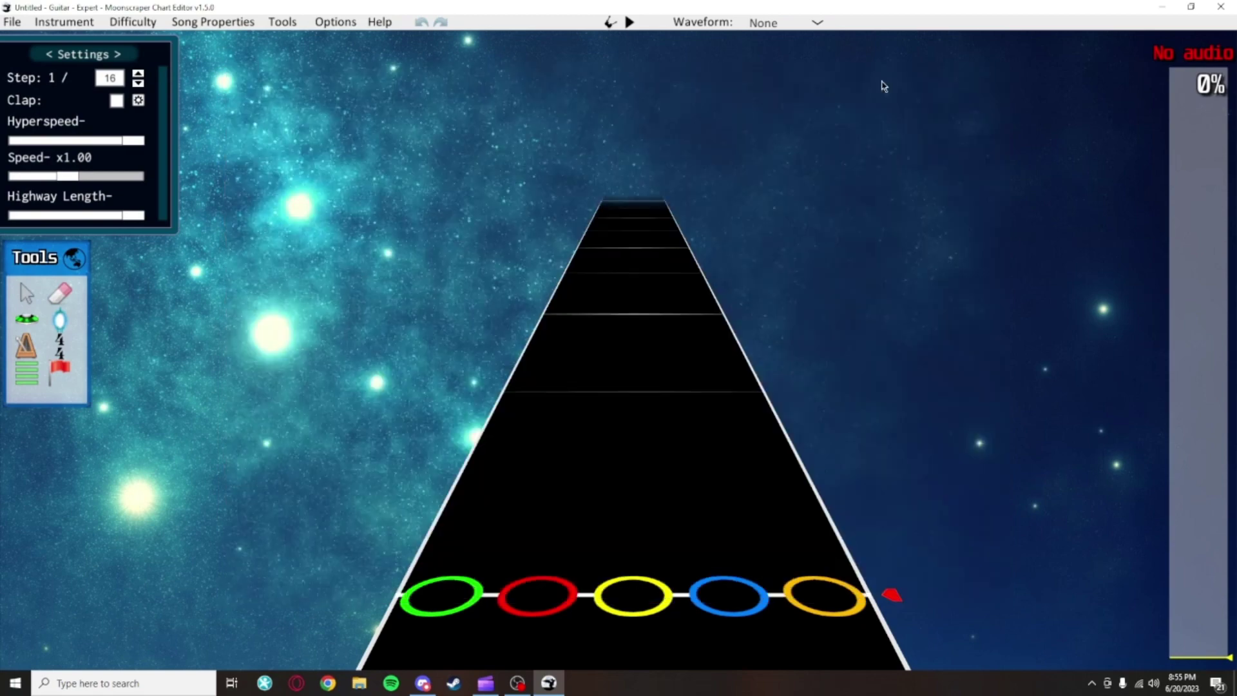
pyautogui.click(381, 23)
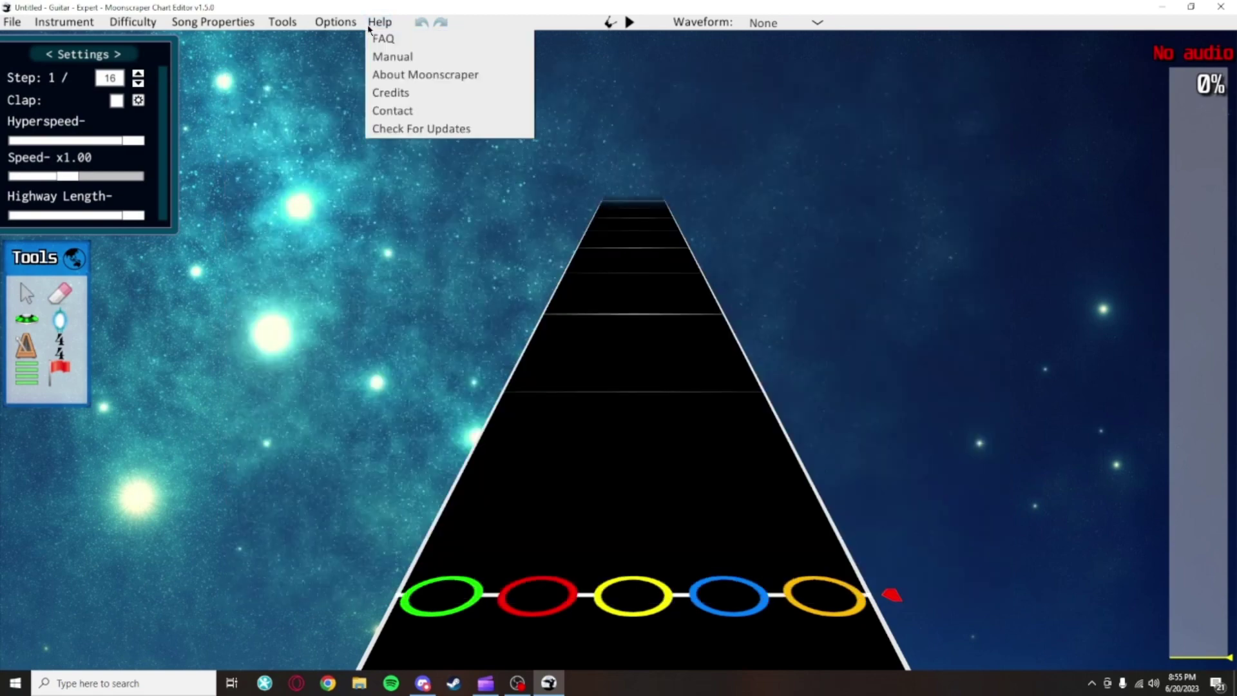
pyautogui.click(405, 76)
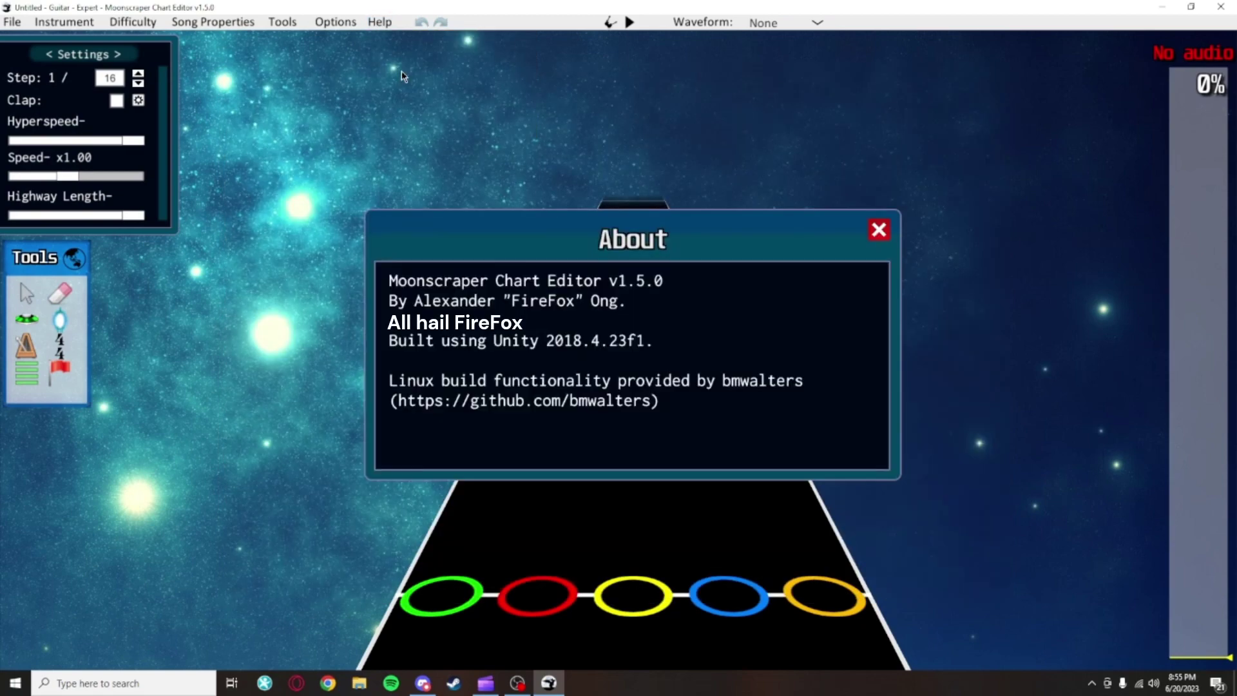
pyautogui.click(879, 230)
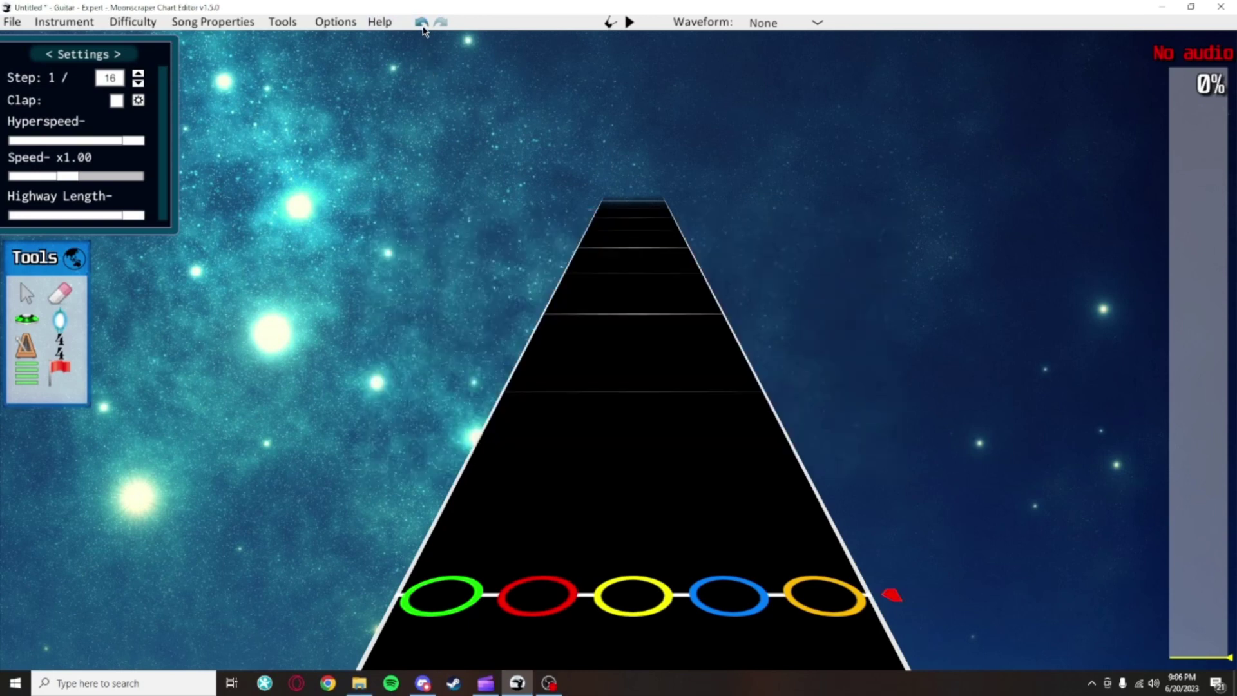
# Undo twice to restore the removed notes, then redo both removals
pyautogui.click(422, 26)
pyautogui.click(422, 24)
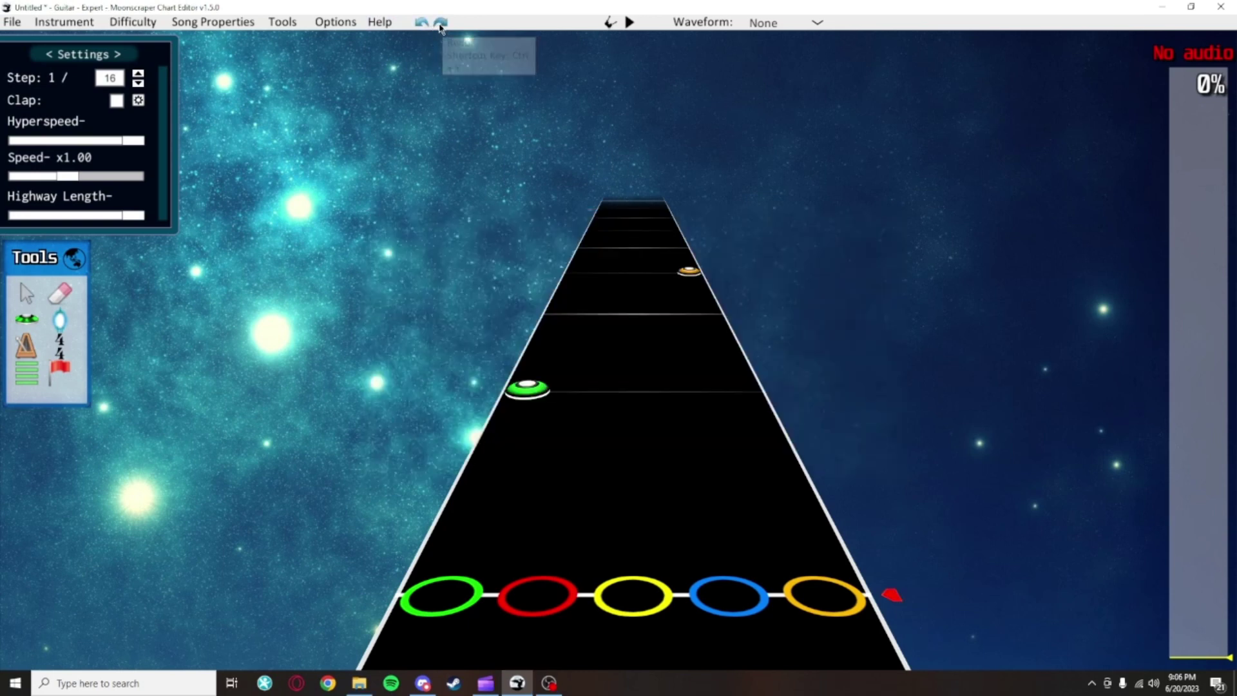
pyautogui.click(441, 24)
pyautogui.click(441, 24)
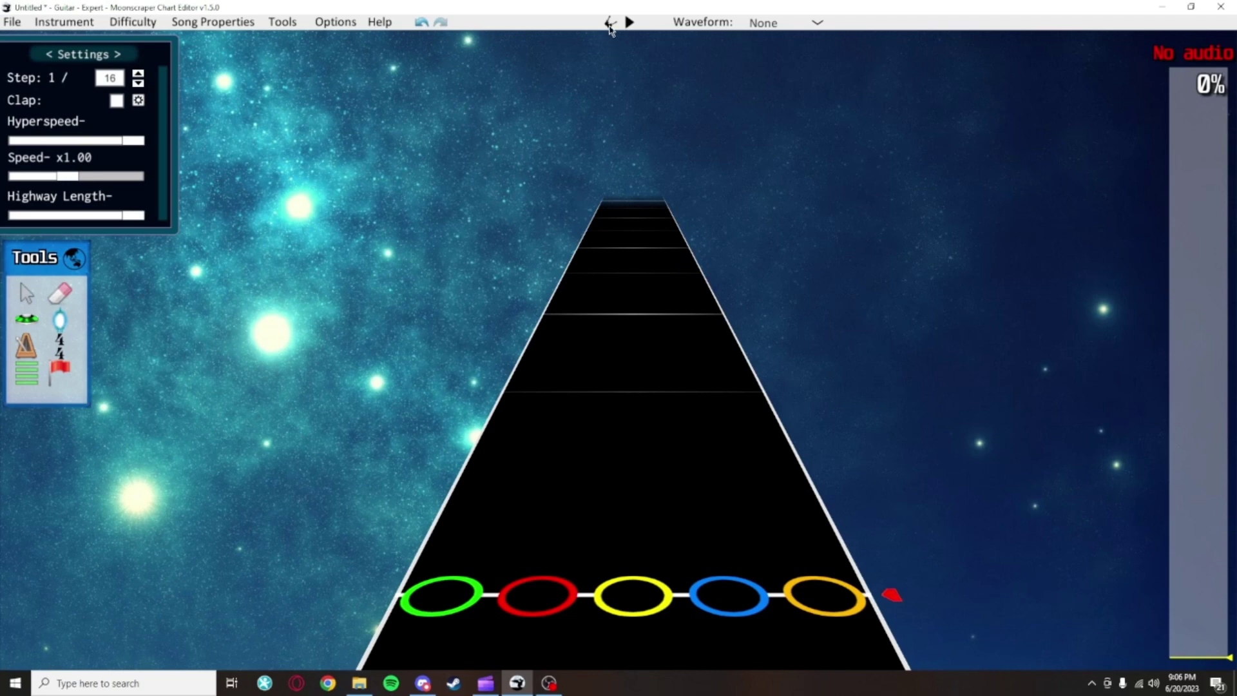
# Play the chart briefly, toggling between play and pause a few times
pyautogui.press('space')
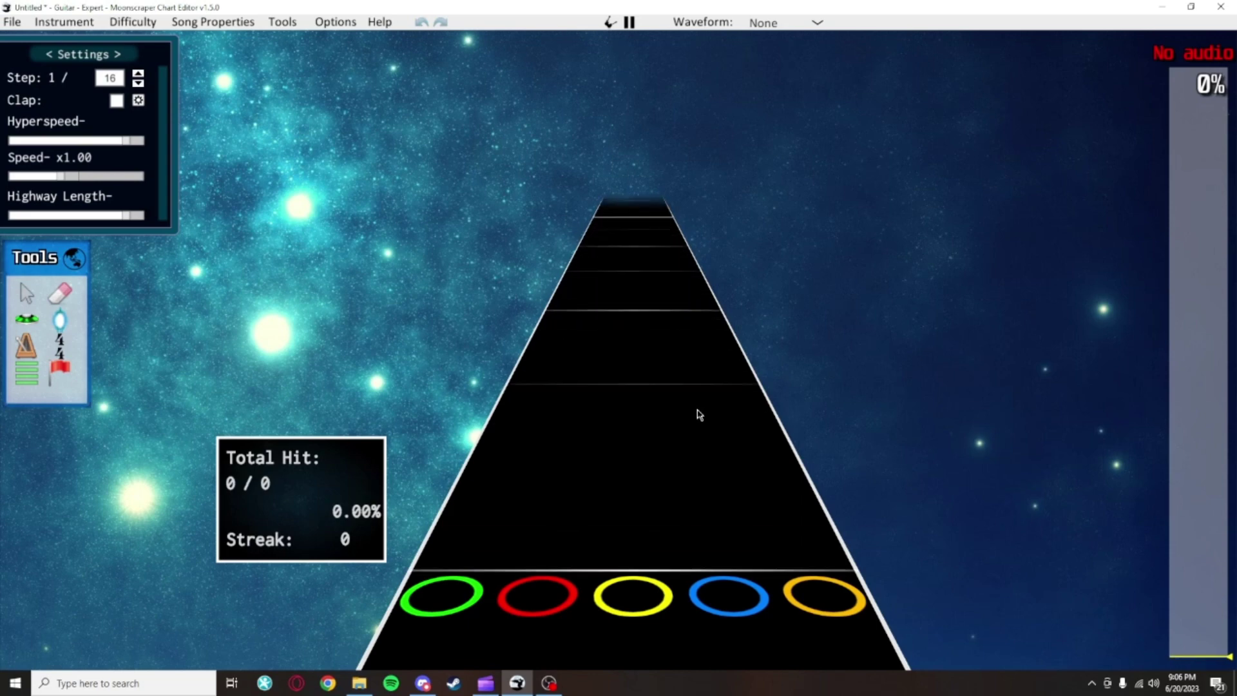
pyautogui.click(628, 25)
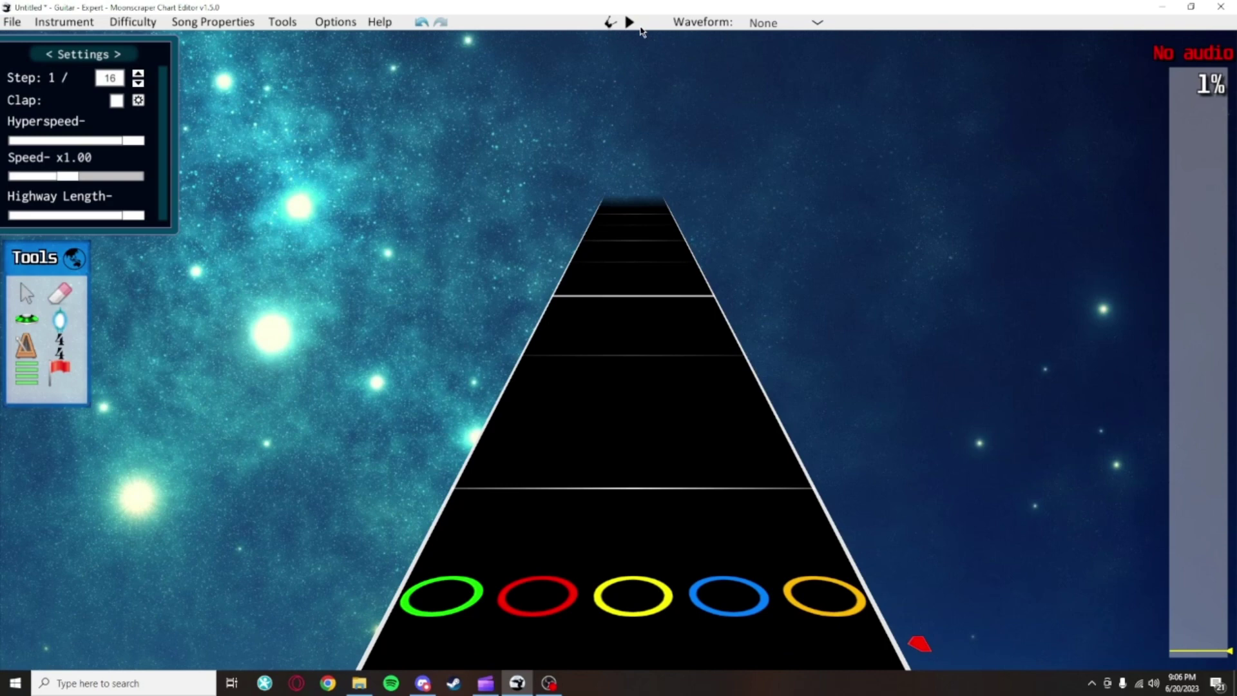
pyautogui.click(631, 26)
pyautogui.click(630, 26)
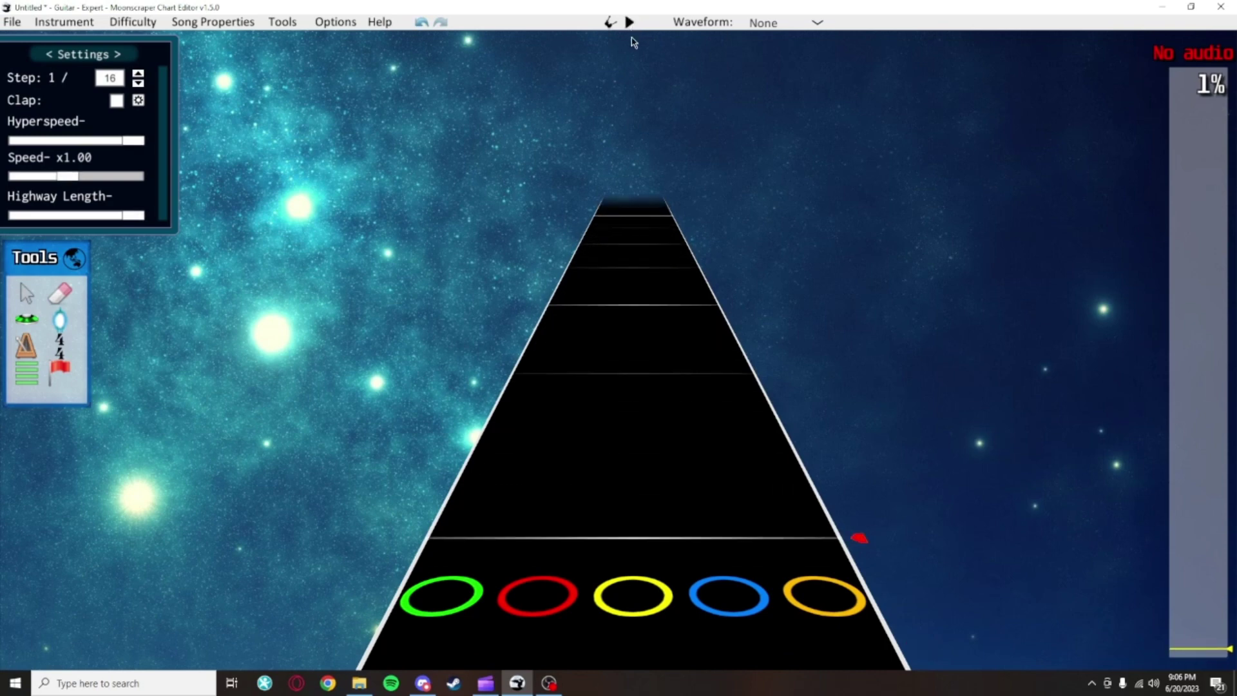
pyautogui.click(630, 22)
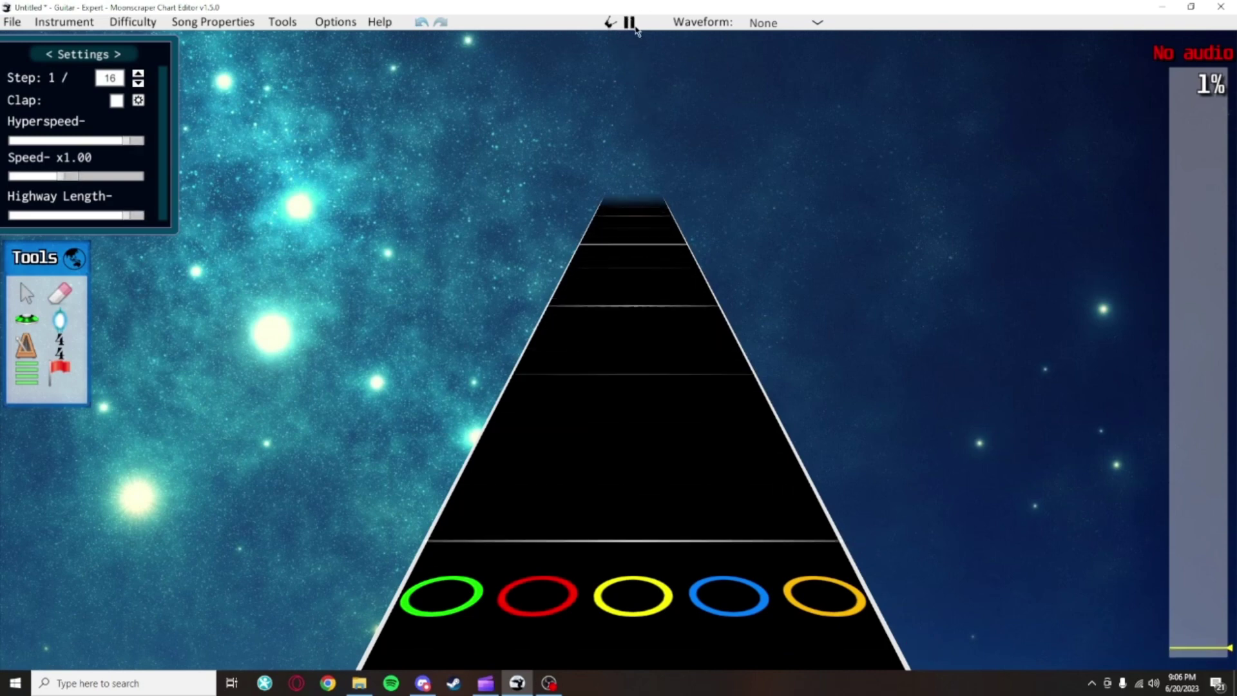
pyautogui.click(631, 23)
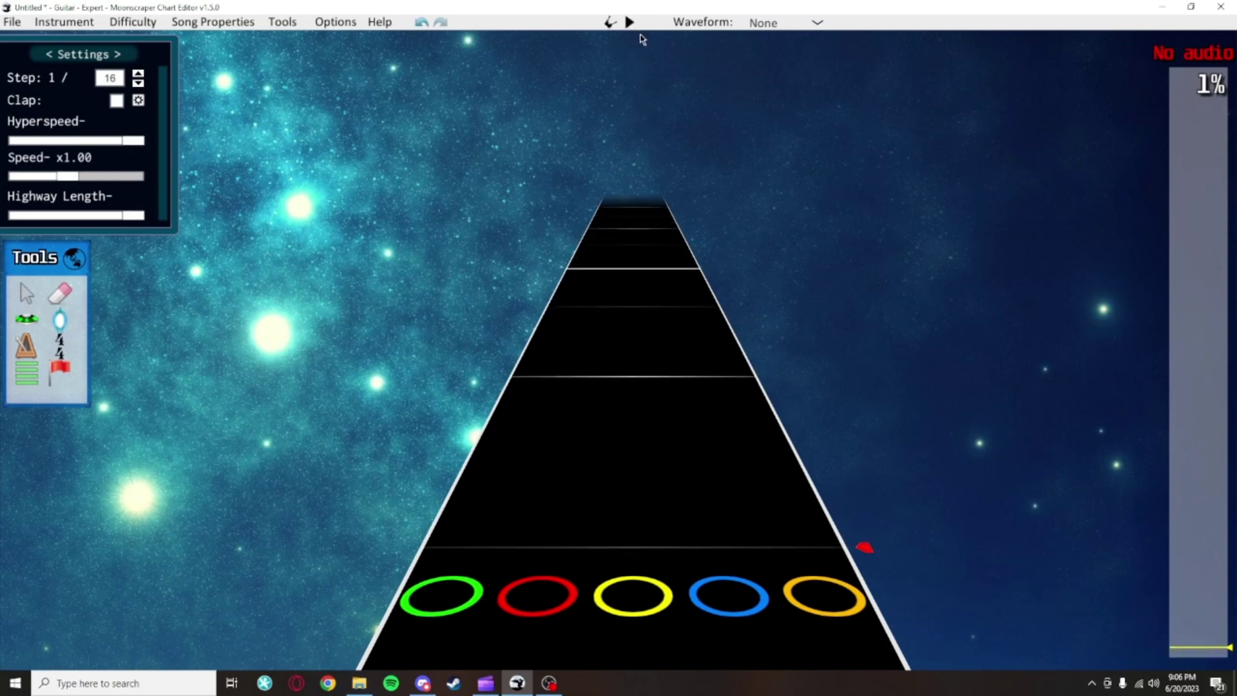
# Set the highway waveform to Song, then switch its source to Bass
pyautogui.click(786, 27)
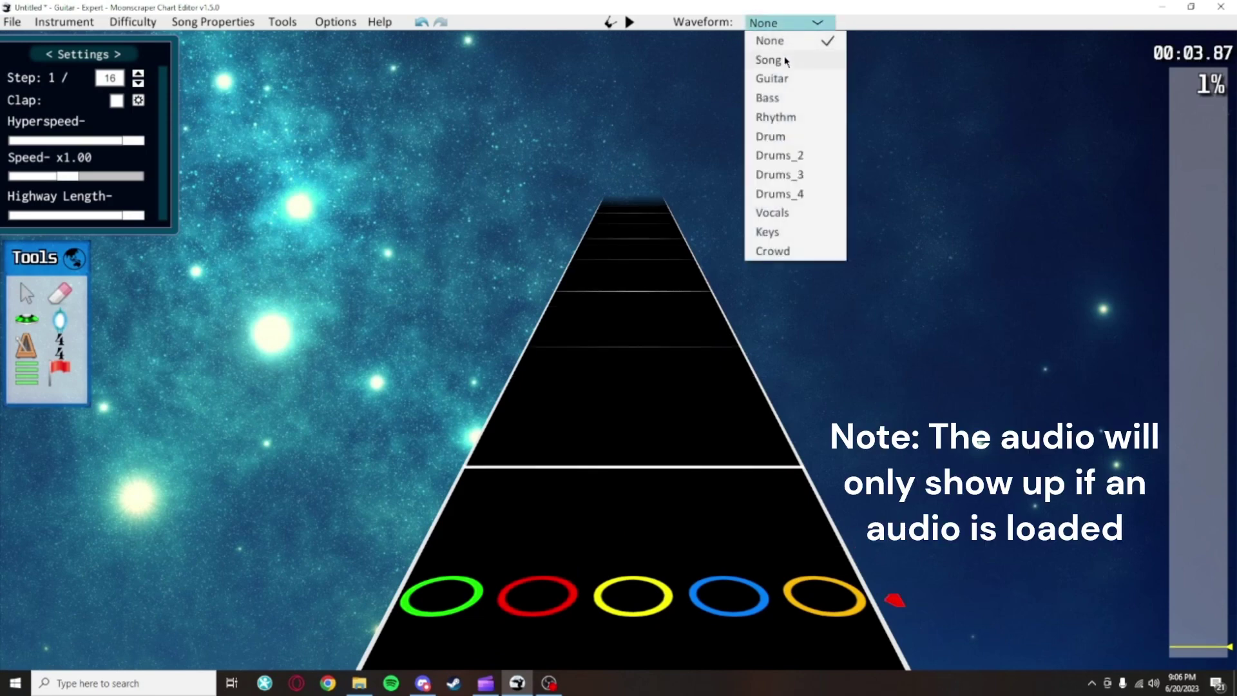
pyautogui.click(785, 61)
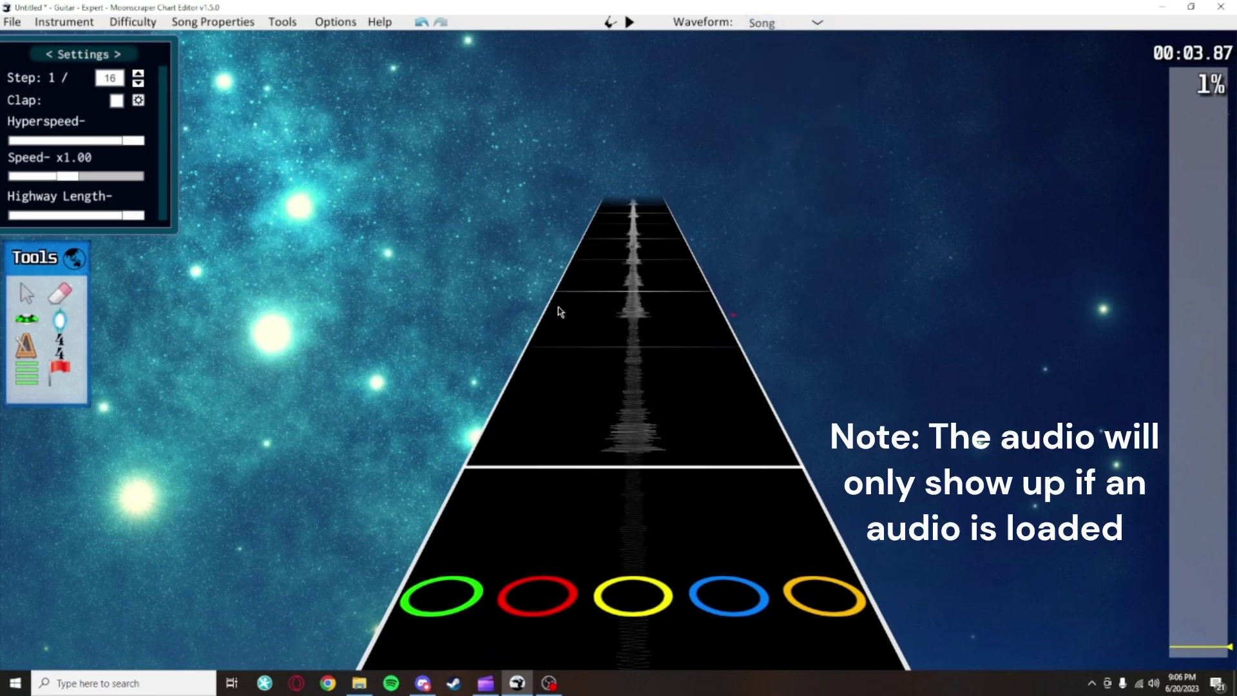
pyautogui.click(758, 26)
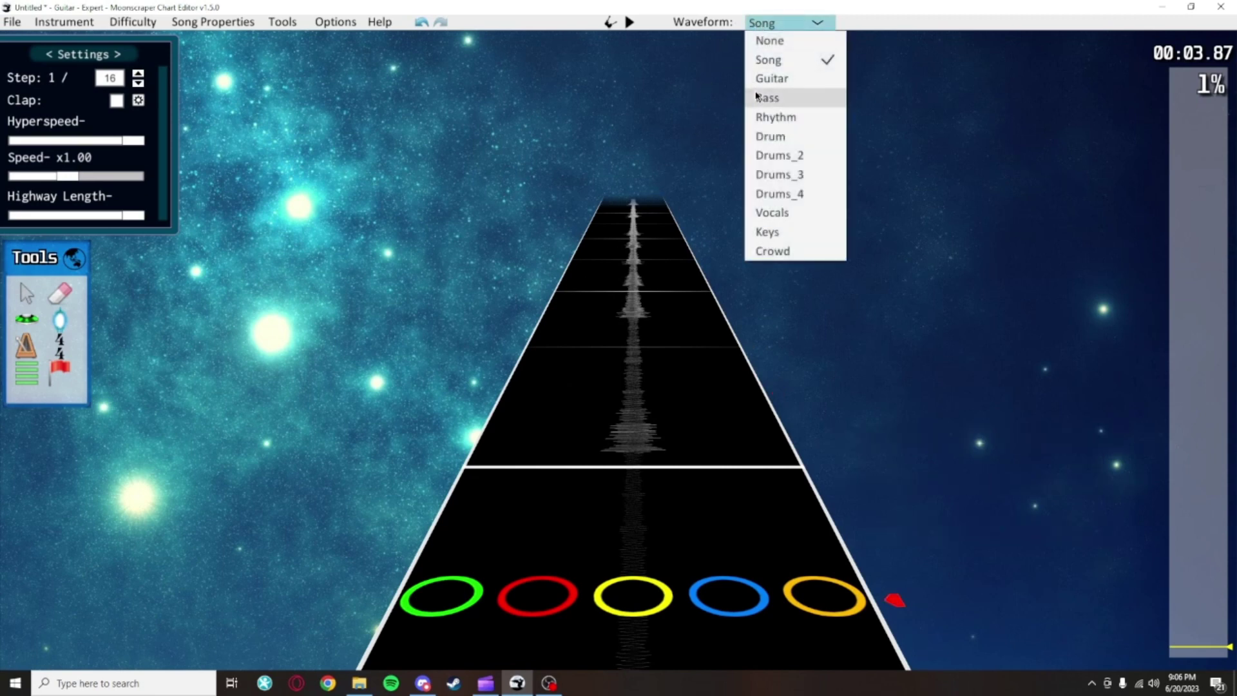
pyautogui.click(759, 97)
pyautogui.click(785, 25)
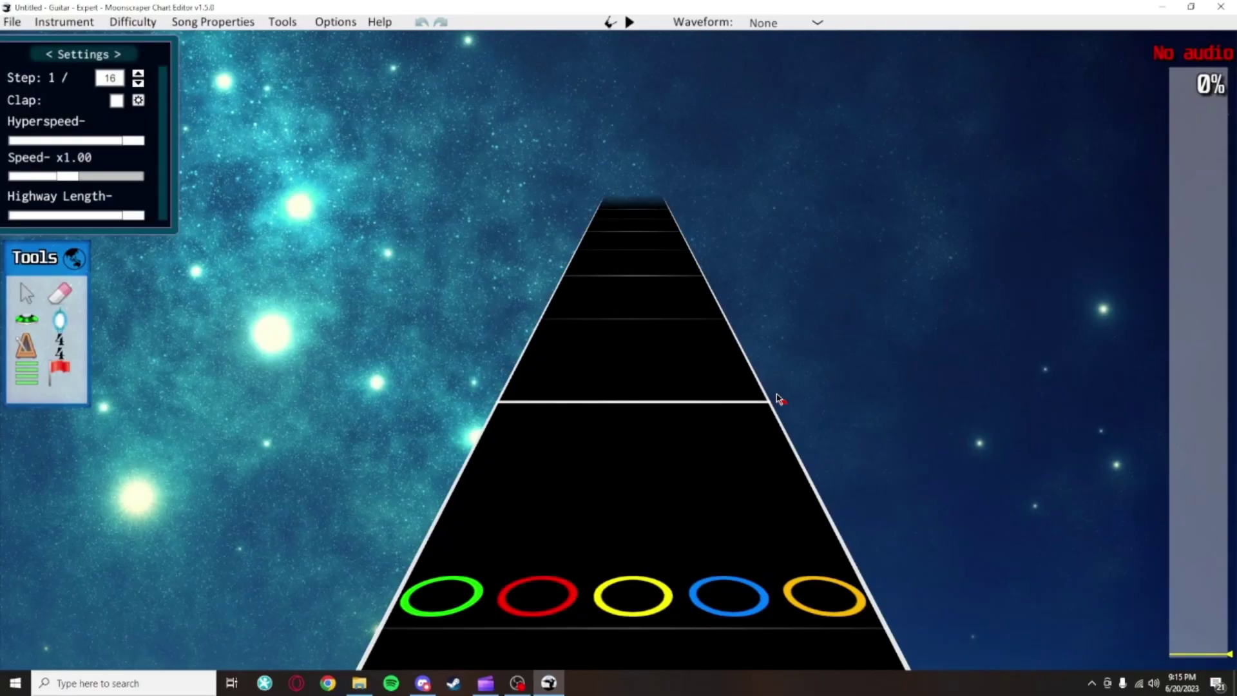
# Scrub the song-progress bar forward and back, settling at 52% (02:27.98)
pyautogui.scroll(5, 798, 397)
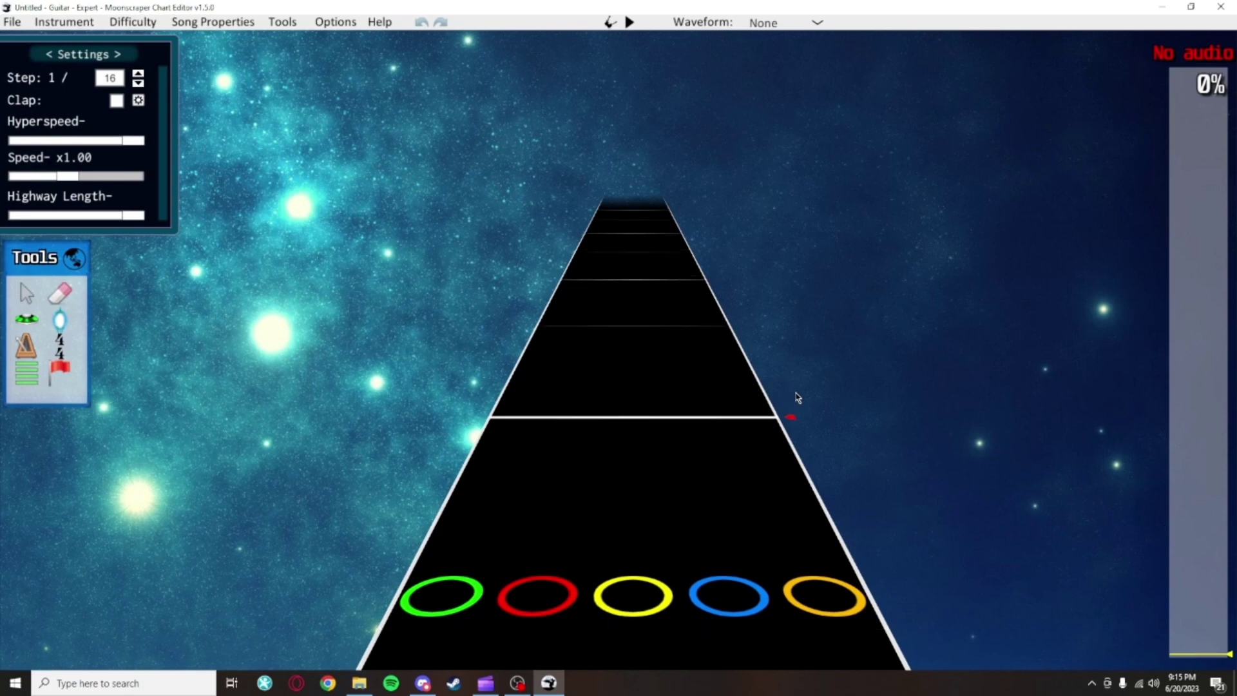
pyautogui.scroll(1, 745, 415)
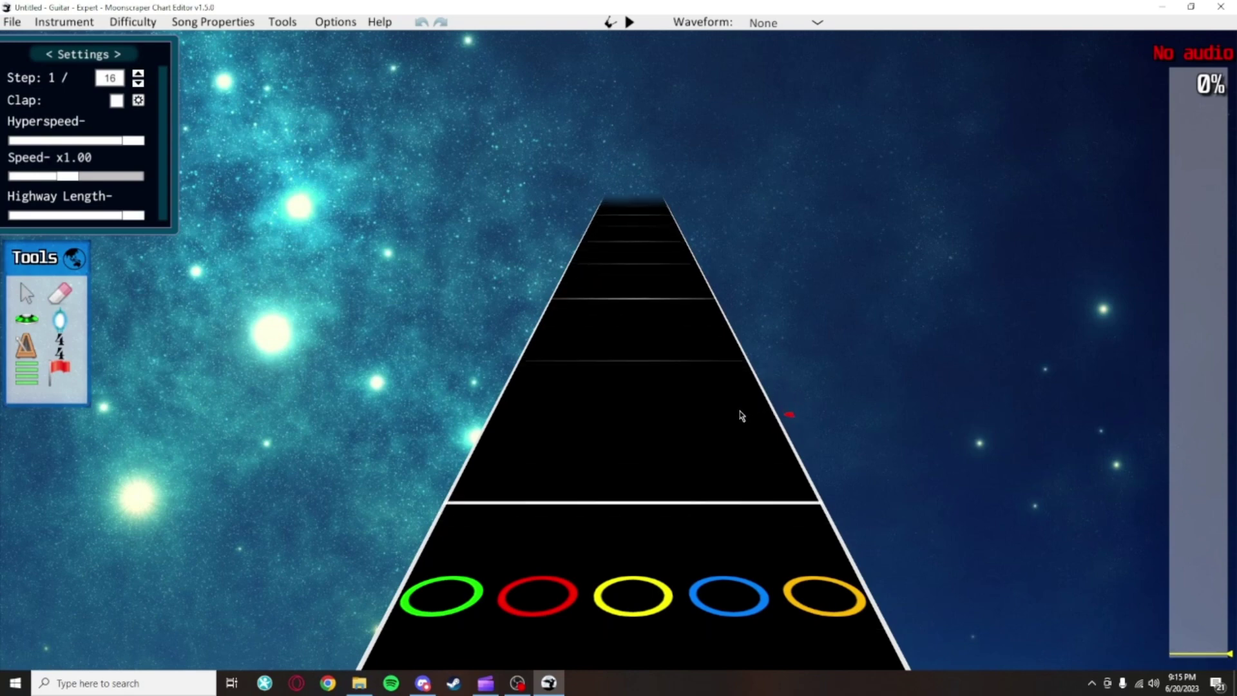
pyautogui.click(1205, 504)
pyautogui.moveTo(1205, 507)
pyautogui.mouseDown()
pyautogui.moveTo(1187, 261)
pyautogui.moveTo(1186, 614)
pyautogui.mouseUp()
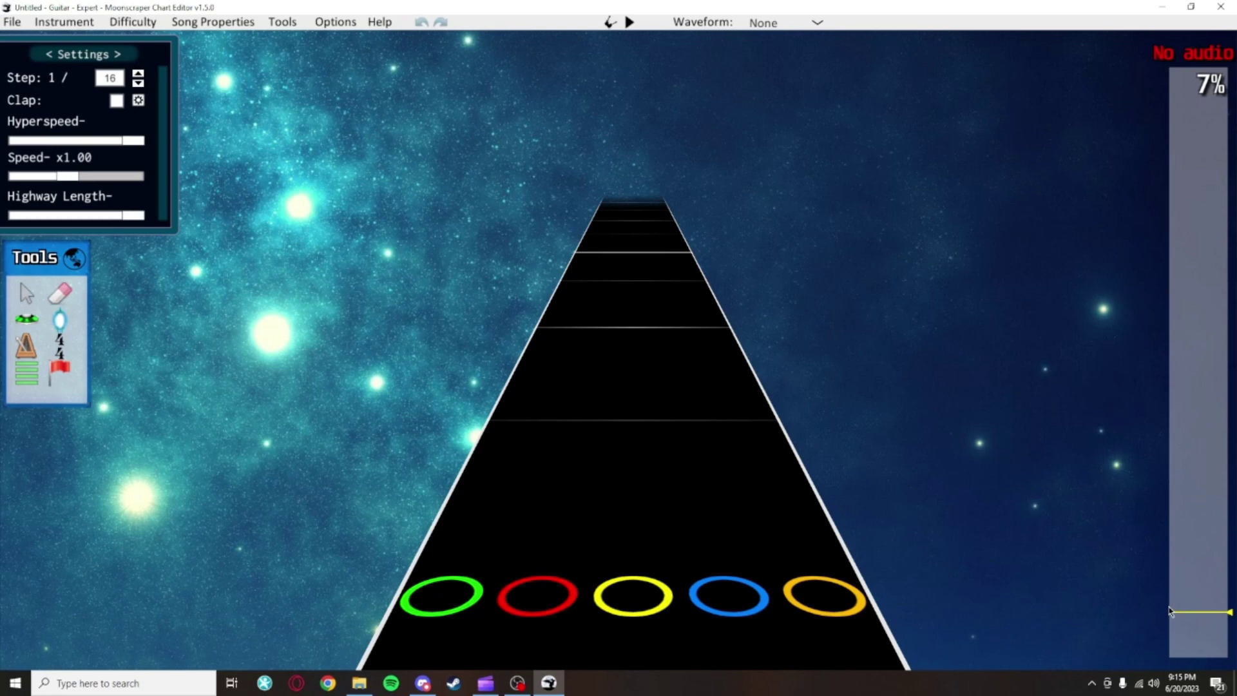
pyautogui.moveTo(1171, 612); pyautogui.dragTo(1211, 233)
pyautogui.moveTo(1207, 340); pyautogui.dragTo(1203, 356)
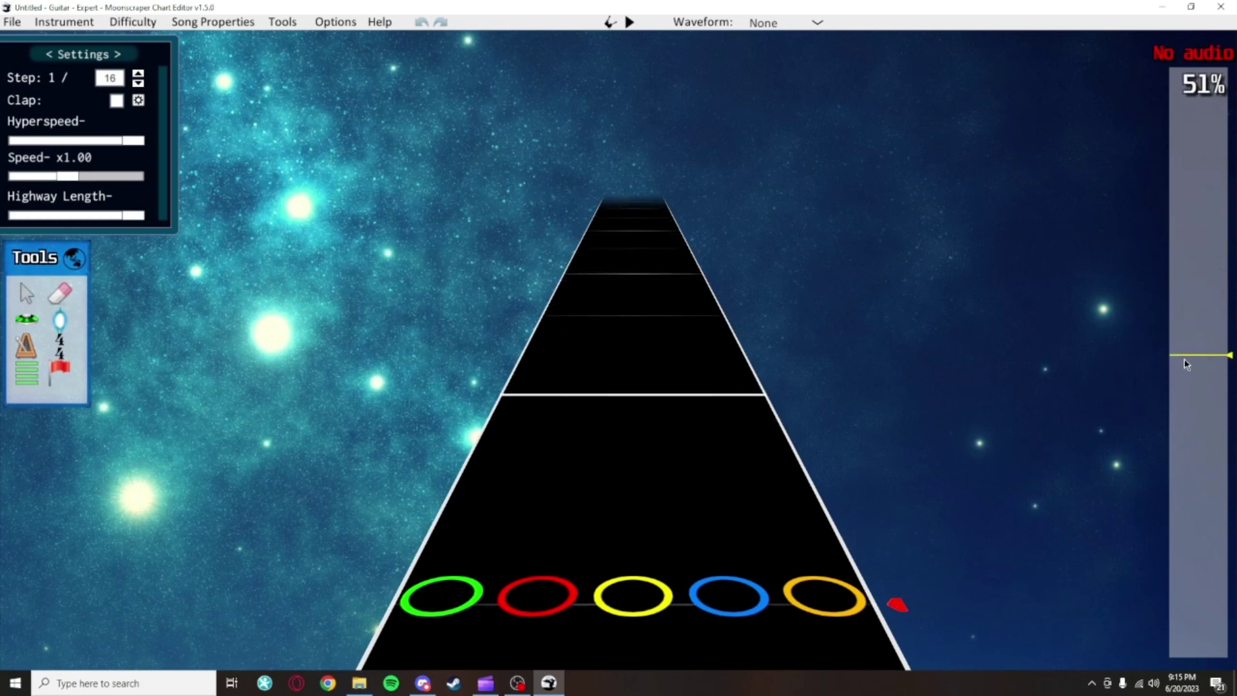
pyautogui.scroll(-1, 1188, 363)
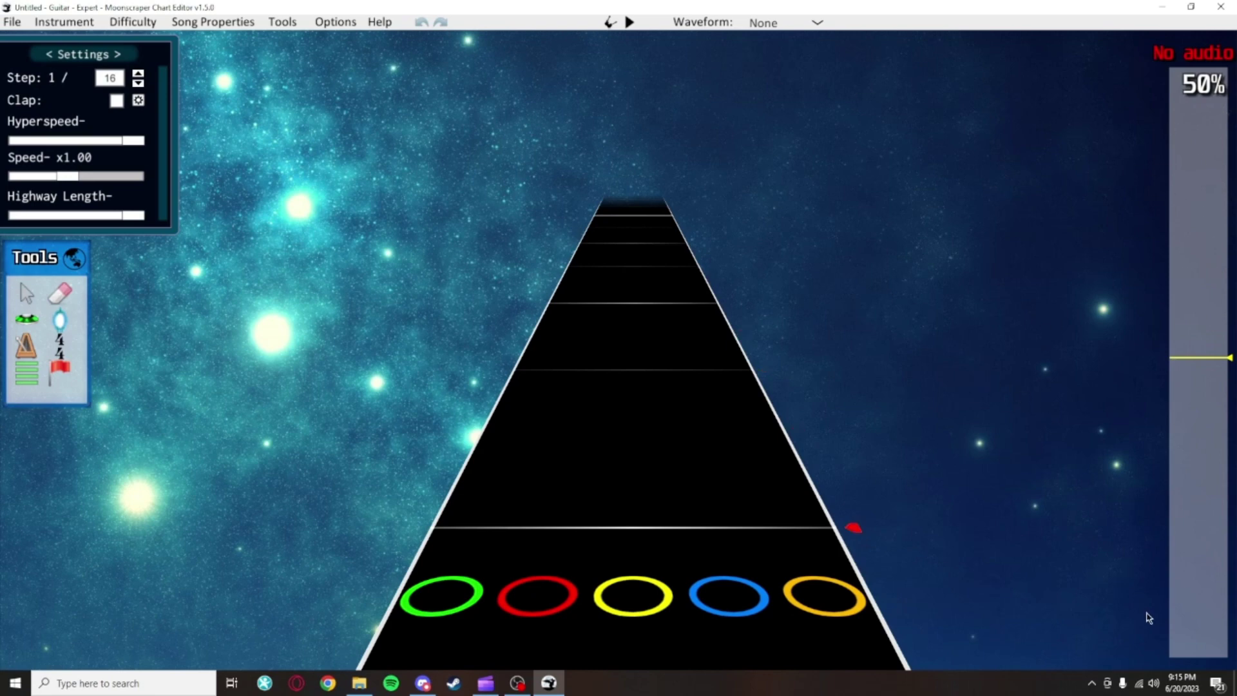
pyautogui.moveTo(1192, 655); pyautogui.dragTo(1193, 686)
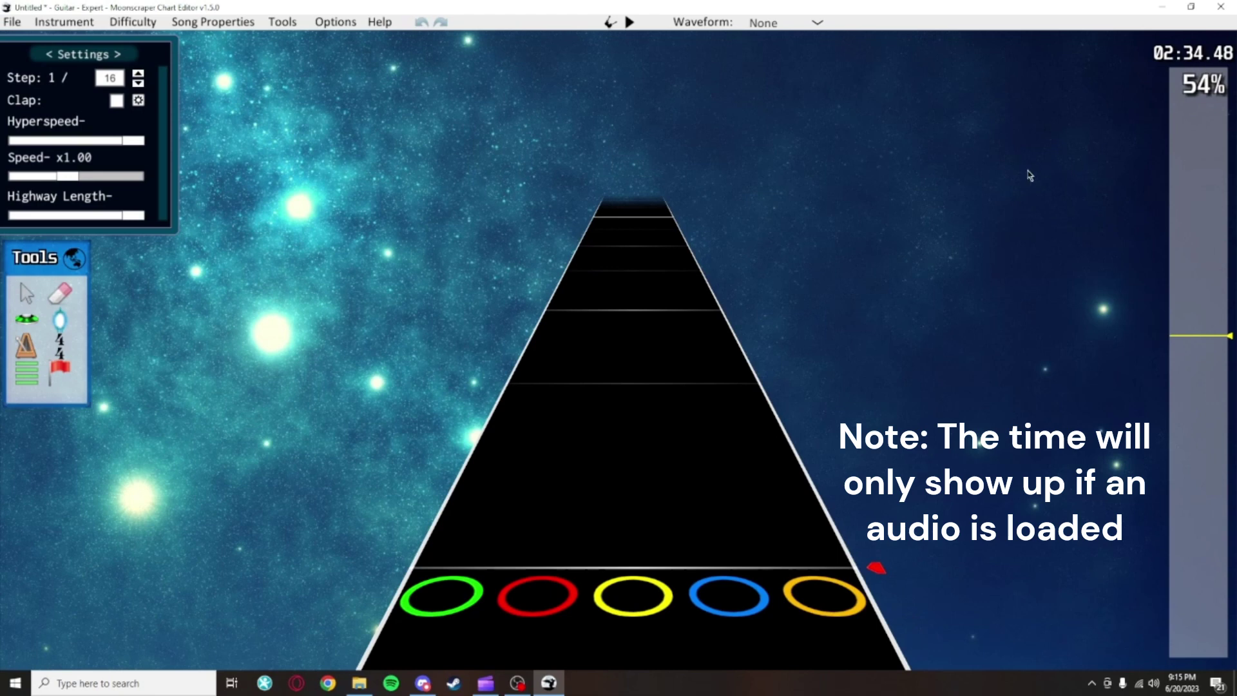
pyautogui.scroll(-3, 1206, 356)
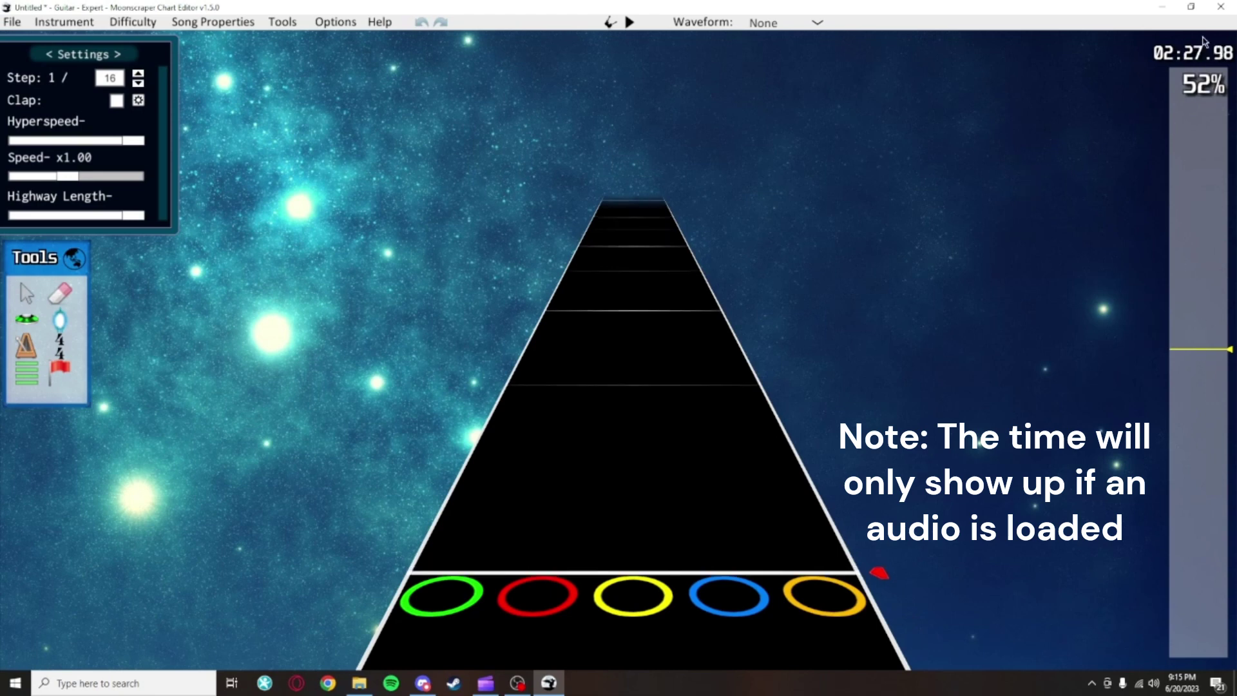
# Jump between the Default sections at 00:41, 00:28 and 01:10
pyautogui.click(1196, 269)
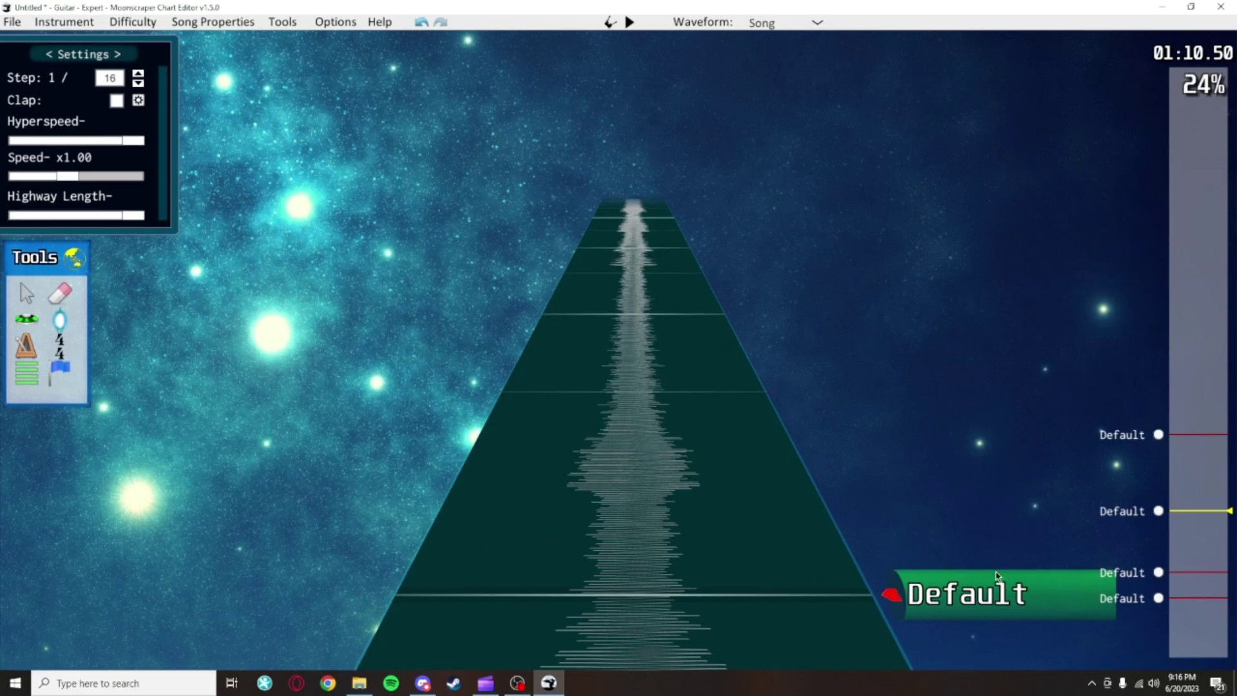
pyautogui.click(1158, 572)
pyautogui.click(1159, 599)
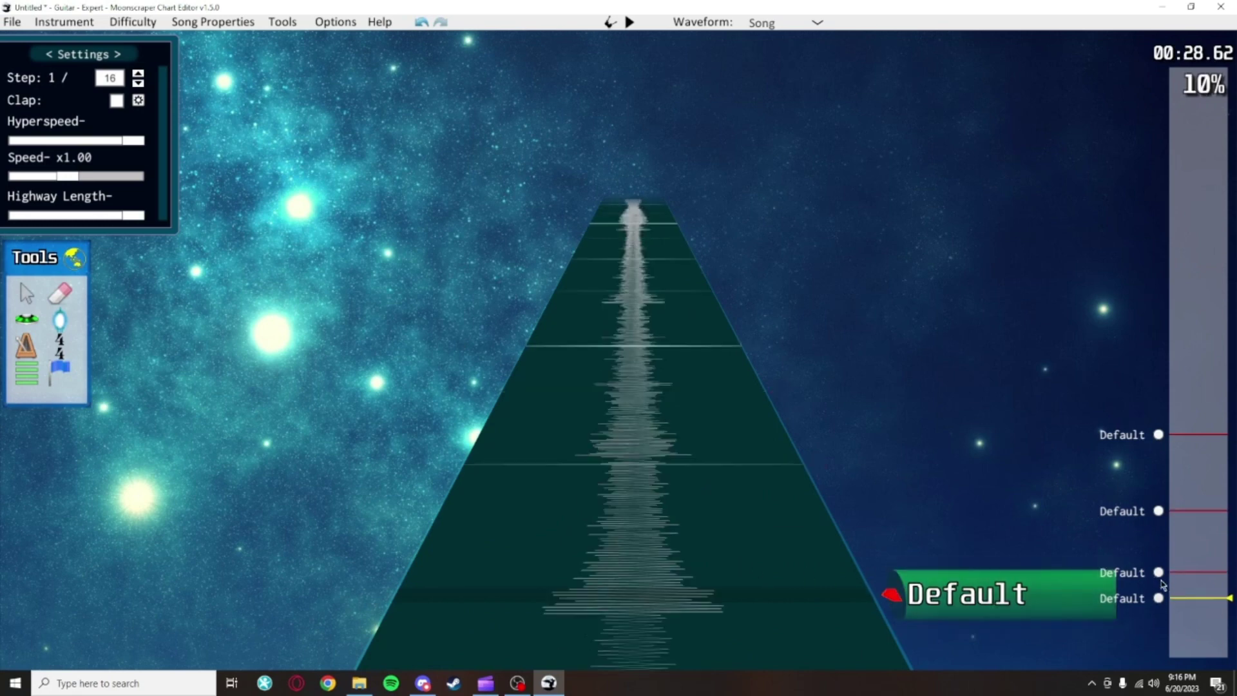
pyautogui.click(1158, 573)
pyautogui.click(1160, 516)
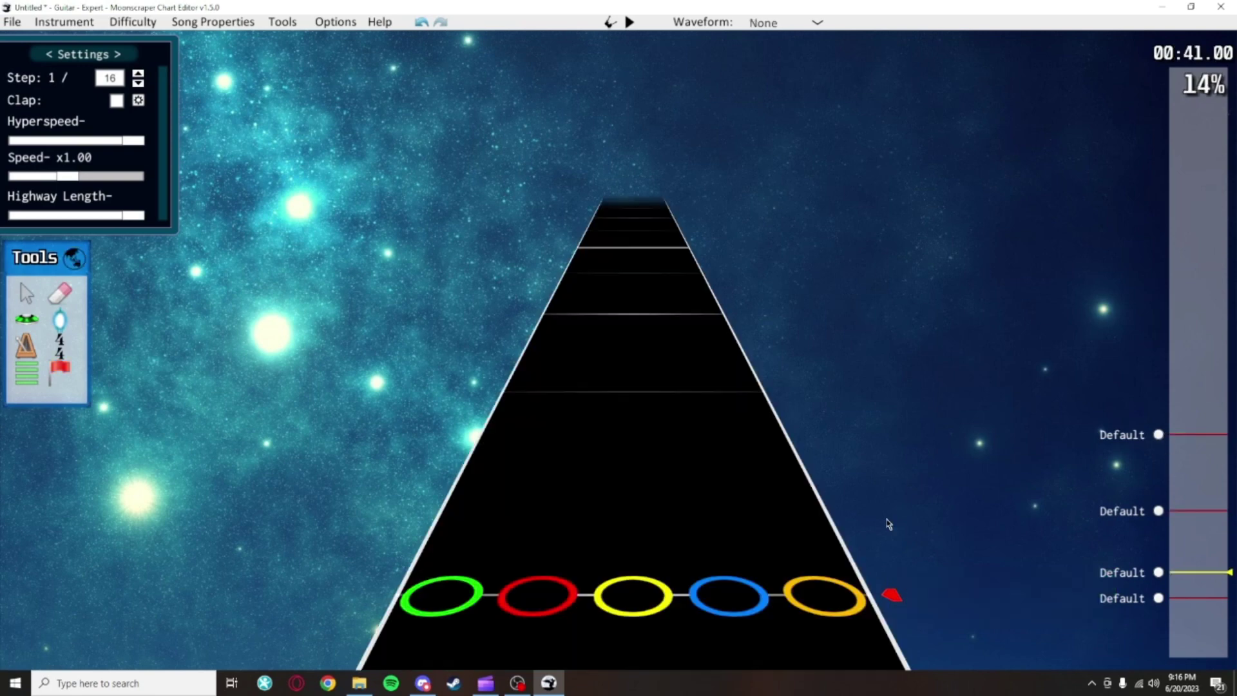
# Scroll the highway up and down to move around the chart
pyautogui.scroll(1, 696, 517)
pyautogui.scroll(-1, 646, 517)
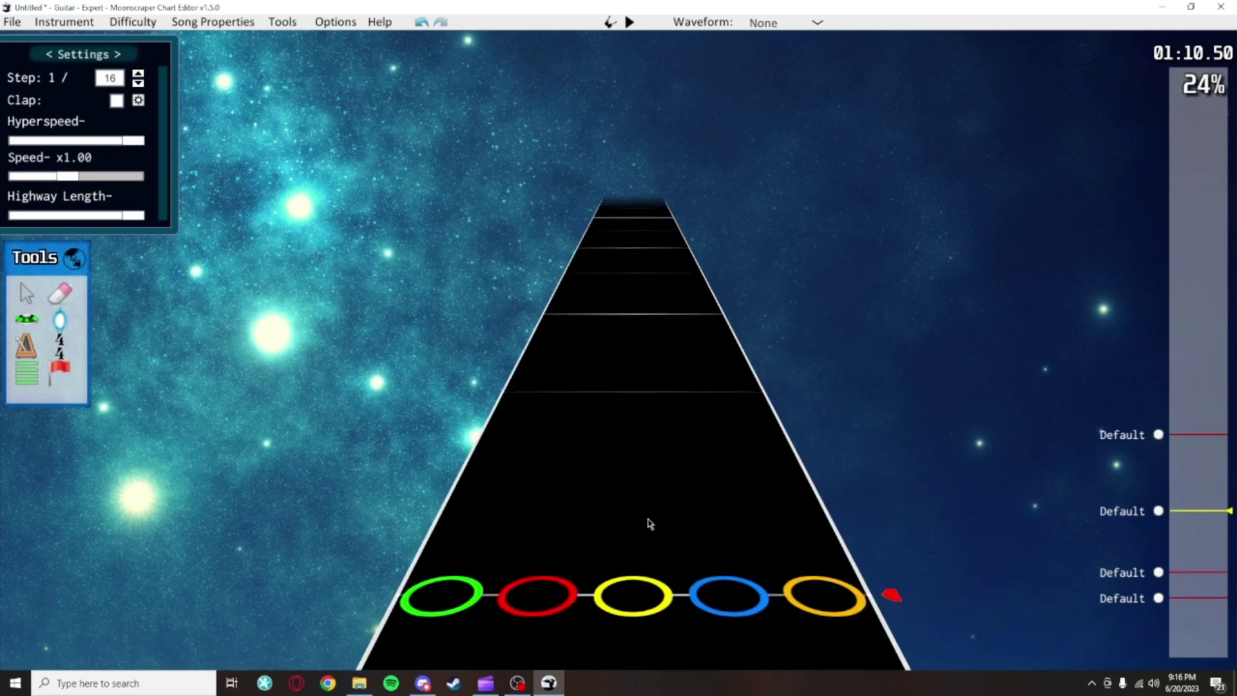
pyautogui.scroll(1, 647, 520)
pyautogui.scroll(-3, 647, 519)
pyautogui.scroll(2, 647, 519)
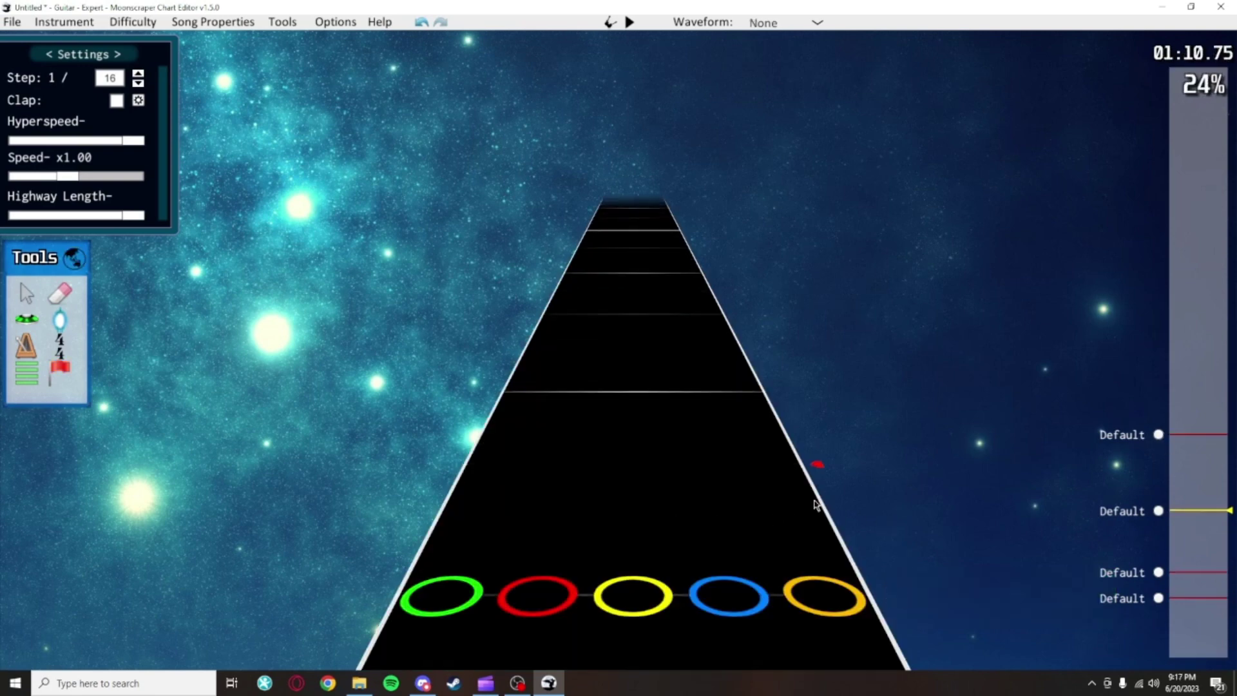
pyautogui.scroll(2, 816, 504)
pyautogui.scroll(2, 816, 504)
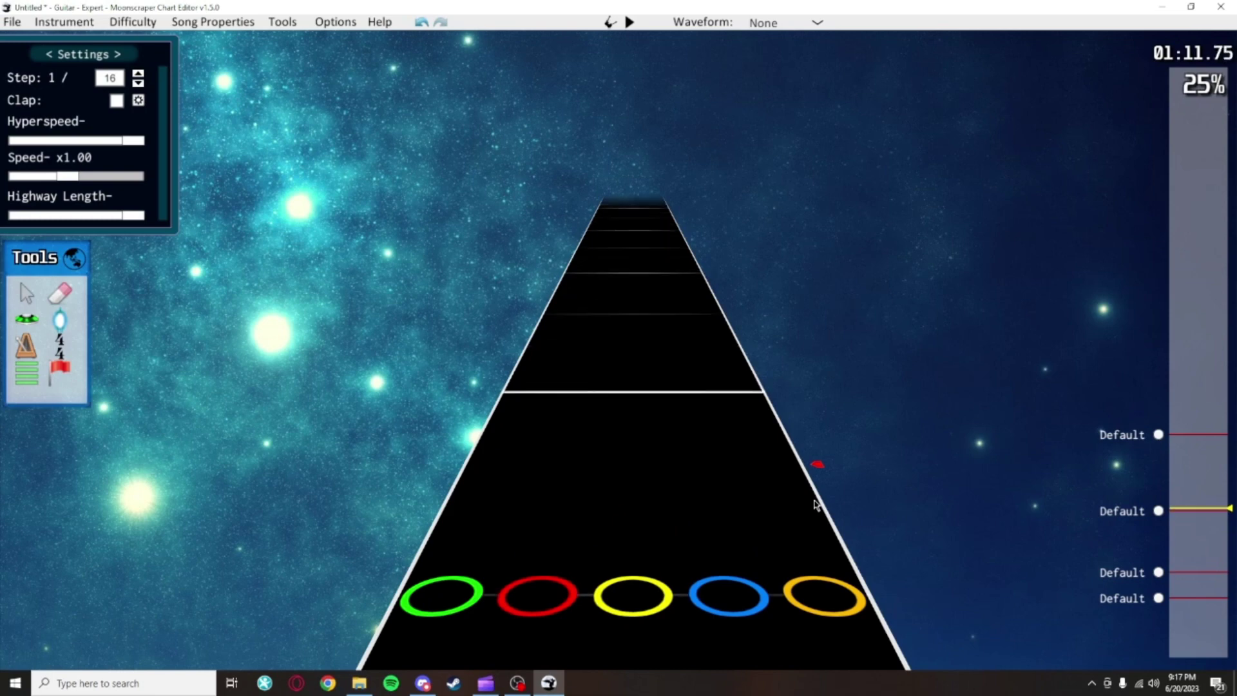
pyautogui.scroll(-3, 816, 503)
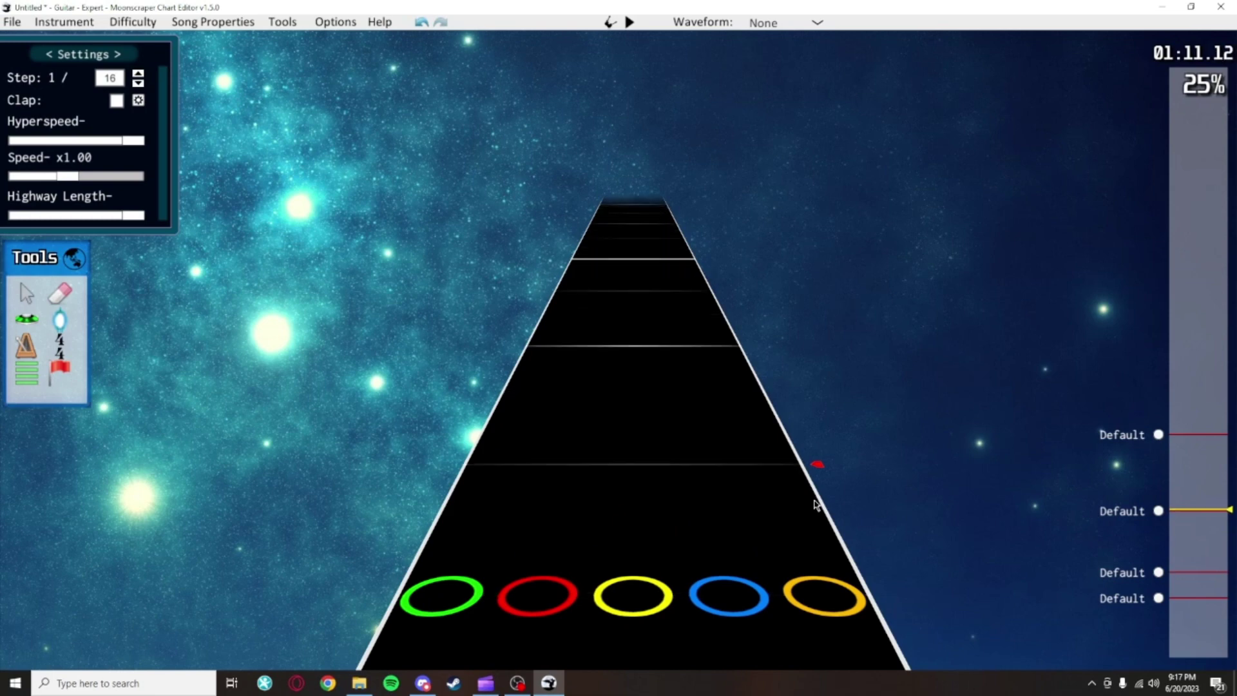
pyautogui.scroll(7, 816, 504)
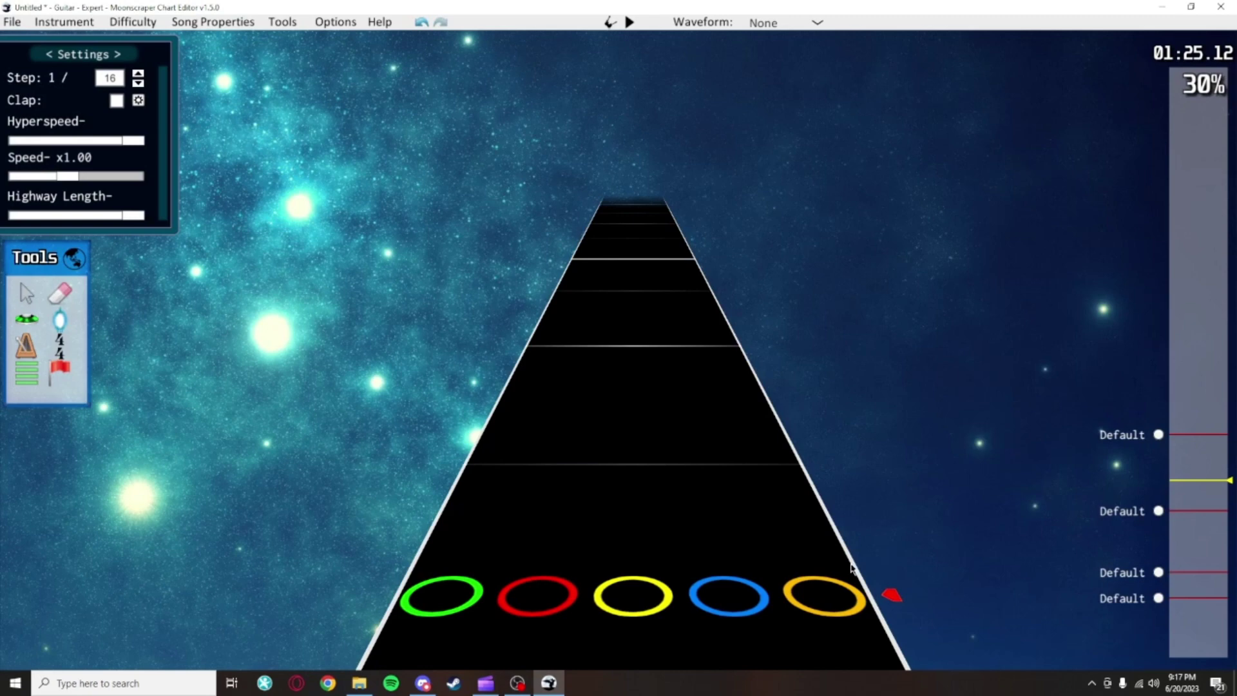
pyautogui.scroll(4, 852, 567)
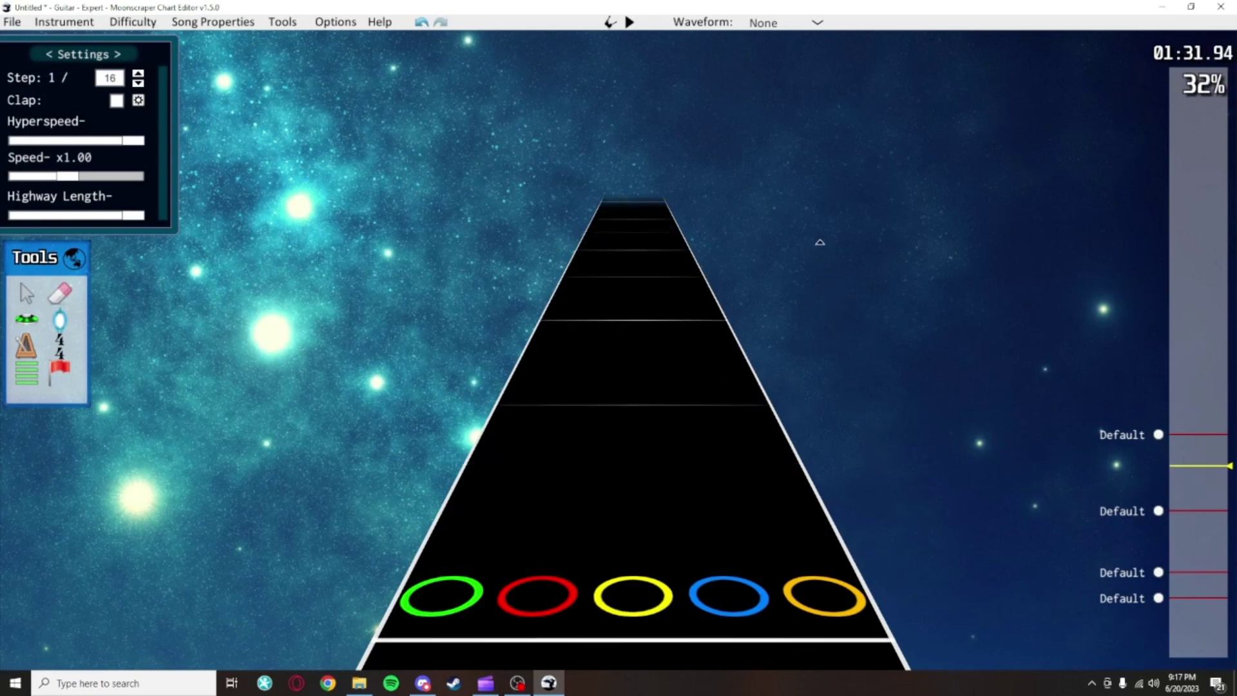
pyautogui.scroll(12, 859, 548)
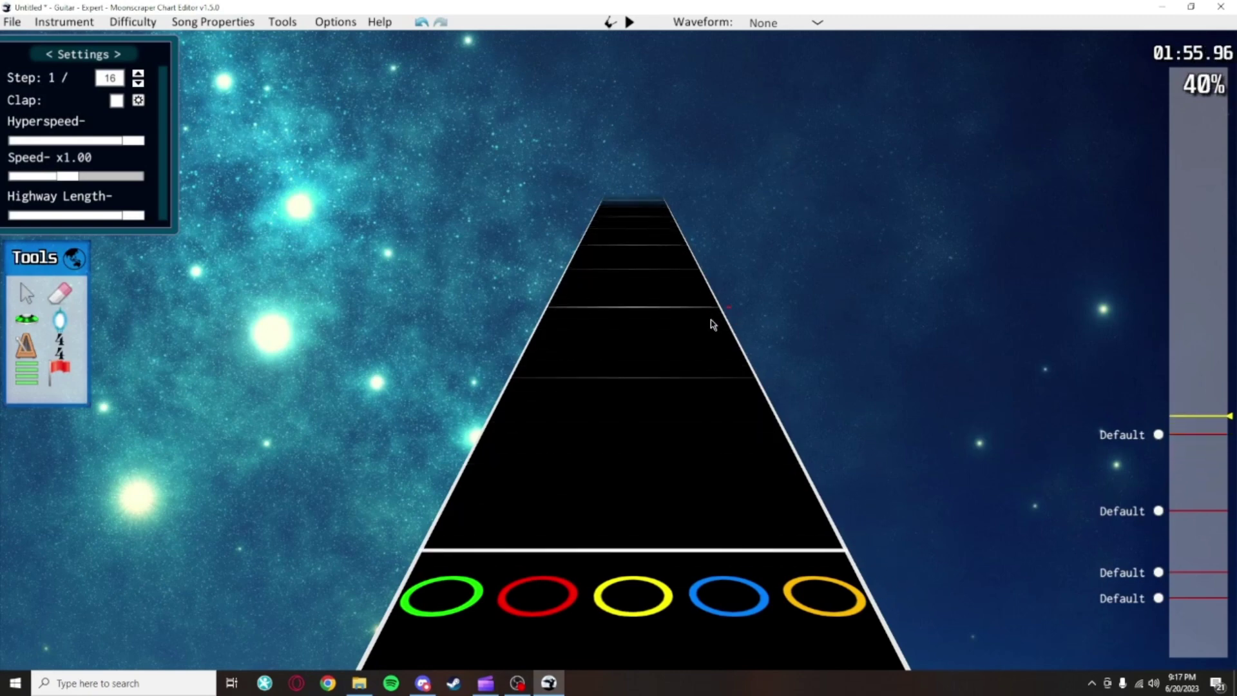
pyautogui.scroll(-2, 713, 329)
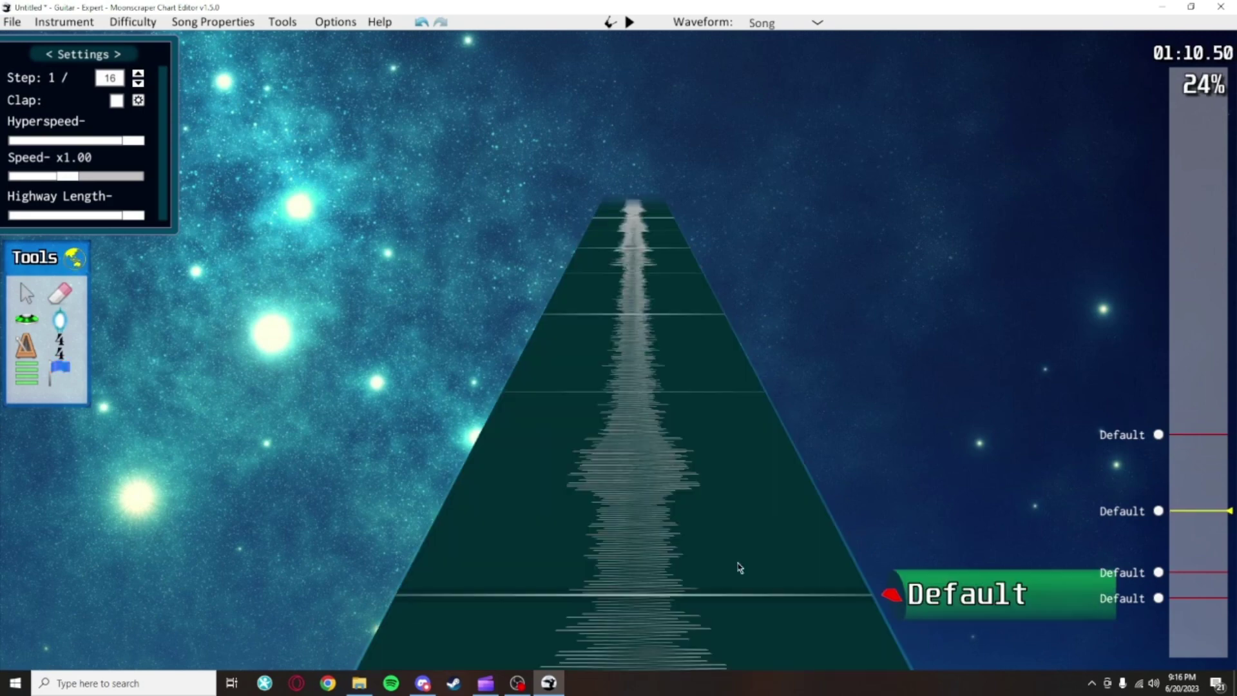
# Jump again through the Default sections at 00:41, 00:28, 00:41 and 01:10
pyautogui.click(1160, 580)
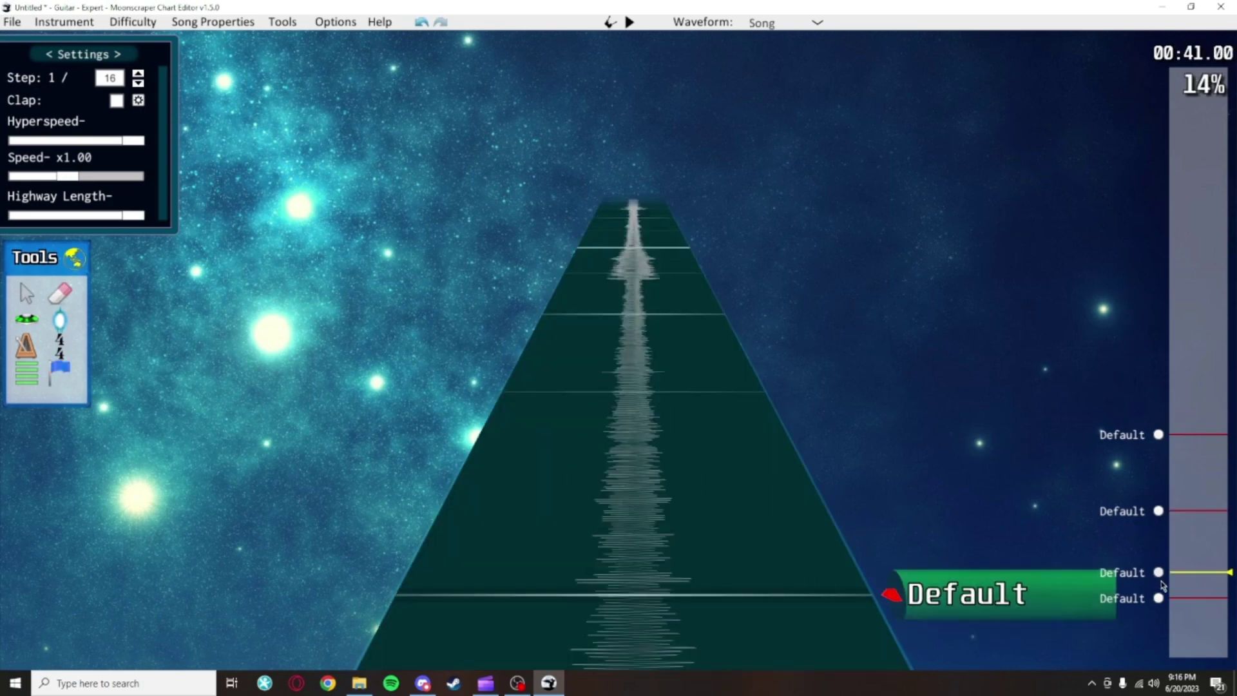
pyautogui.click(1160, 599)
pyautogui.click(1161, 574)
pyautogui.click(1161, 512)
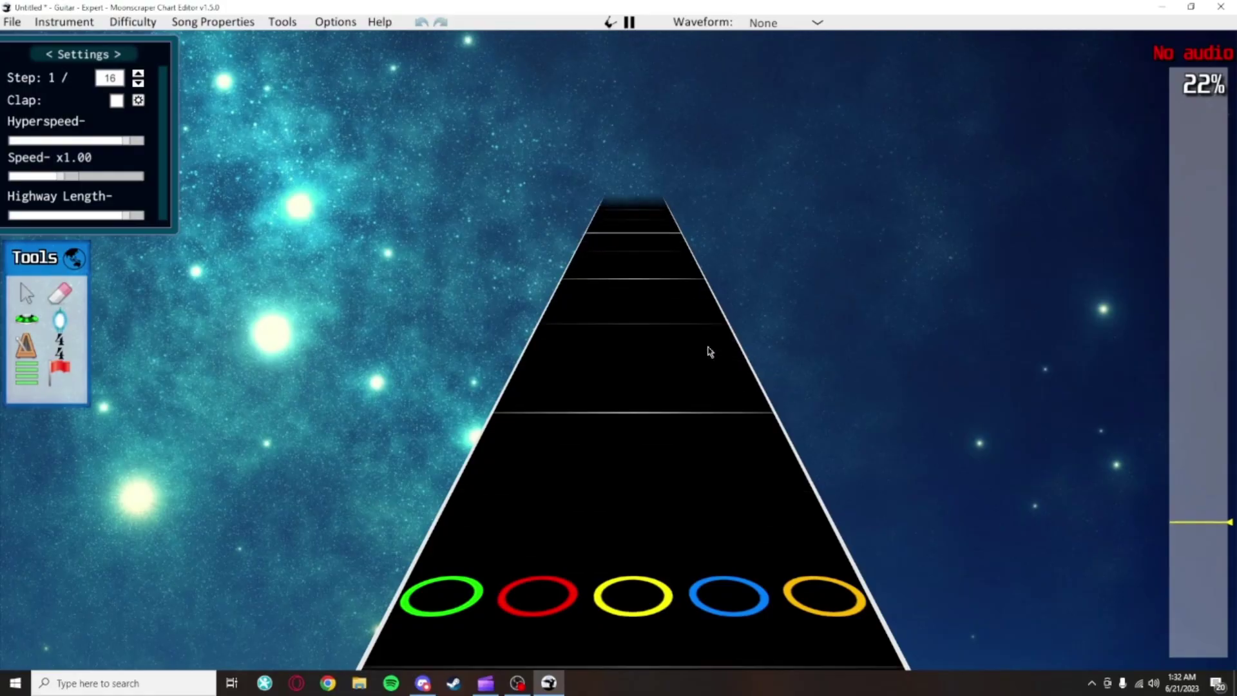
# Stop playback and scroll through the Controls keyboard bindings like Increase BPM, Copy and Paste
pyautogui.press('space')
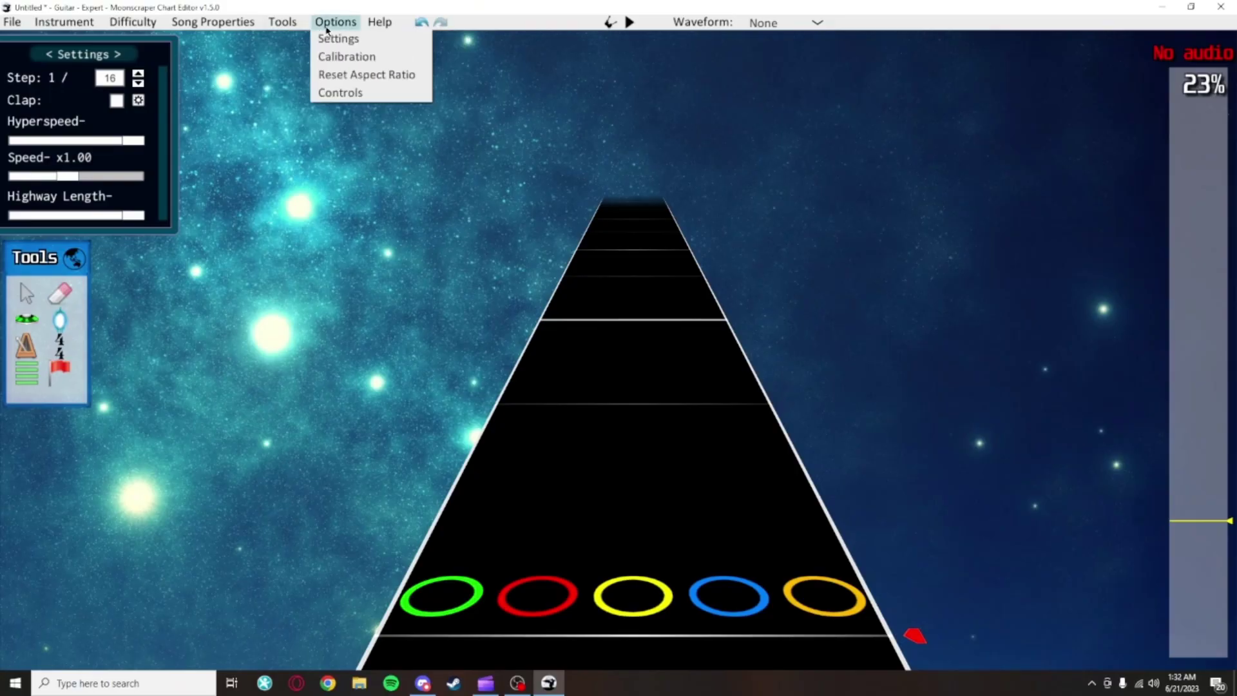
pyautogui.click(355, 92)
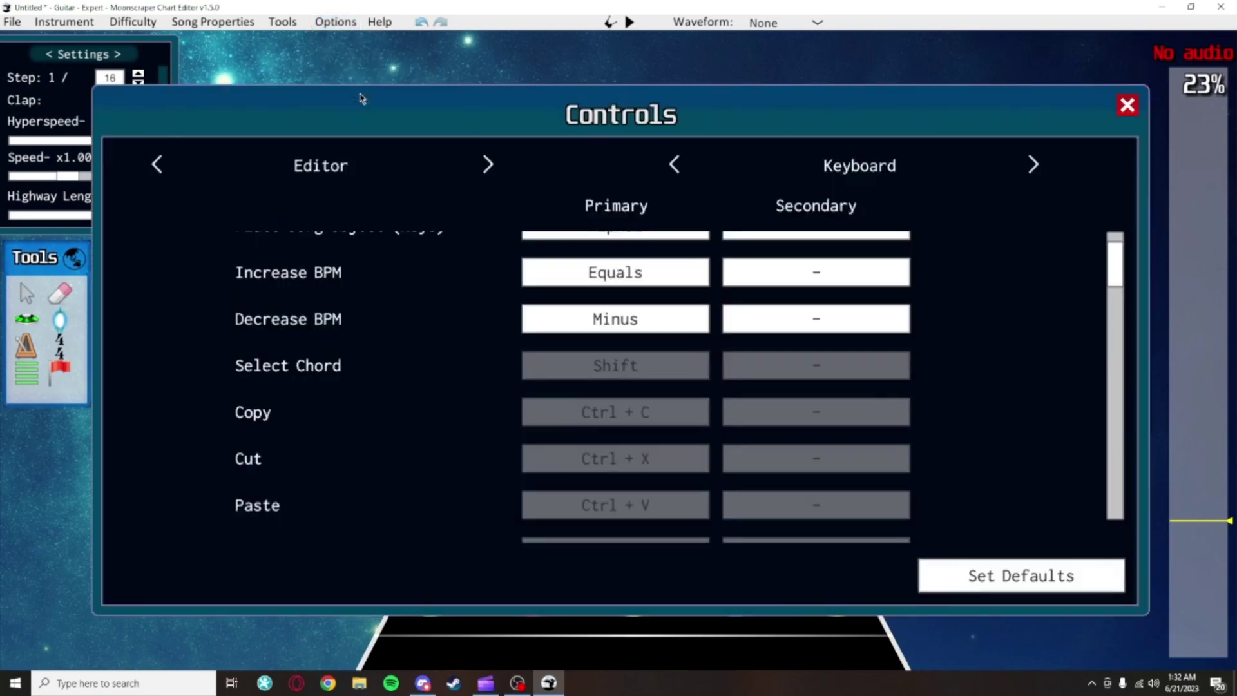
pyautogui.scroll(-2, 429, 369)
pyautogui.scroll(-15, 428, 369)
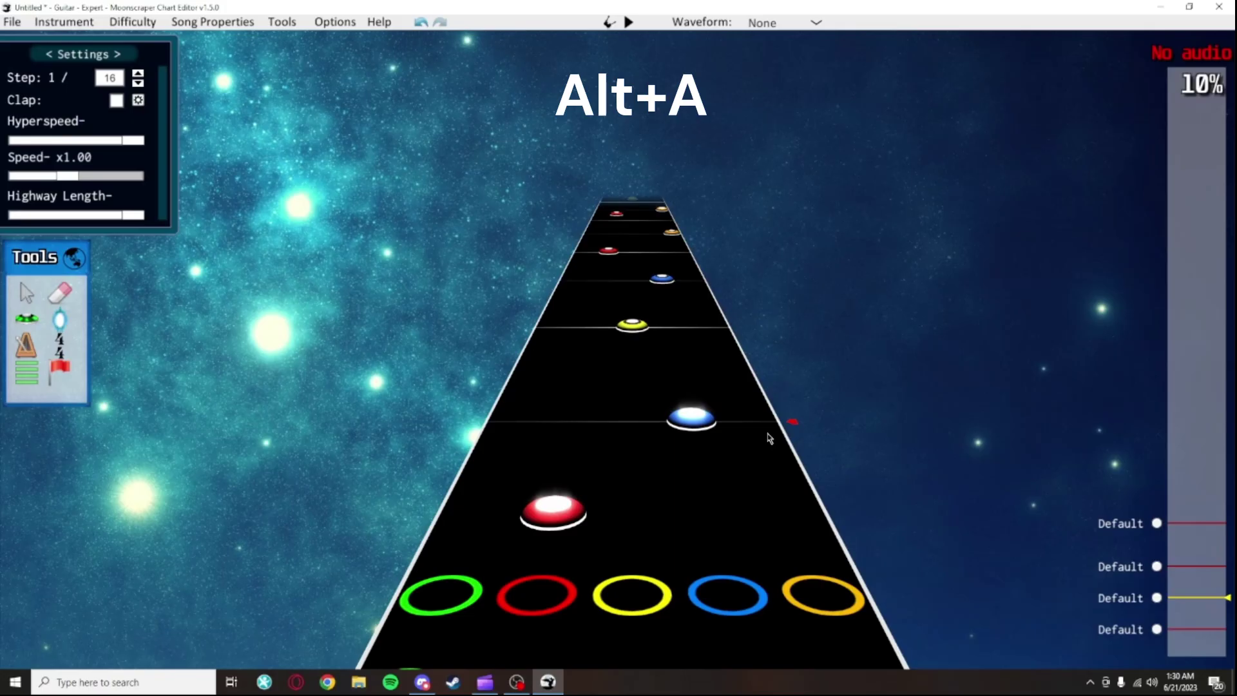
# Select all notes, change the note step with Q/W, and toggle extended sustains and metronome
pyautogui.hotkey('alt', 'a')
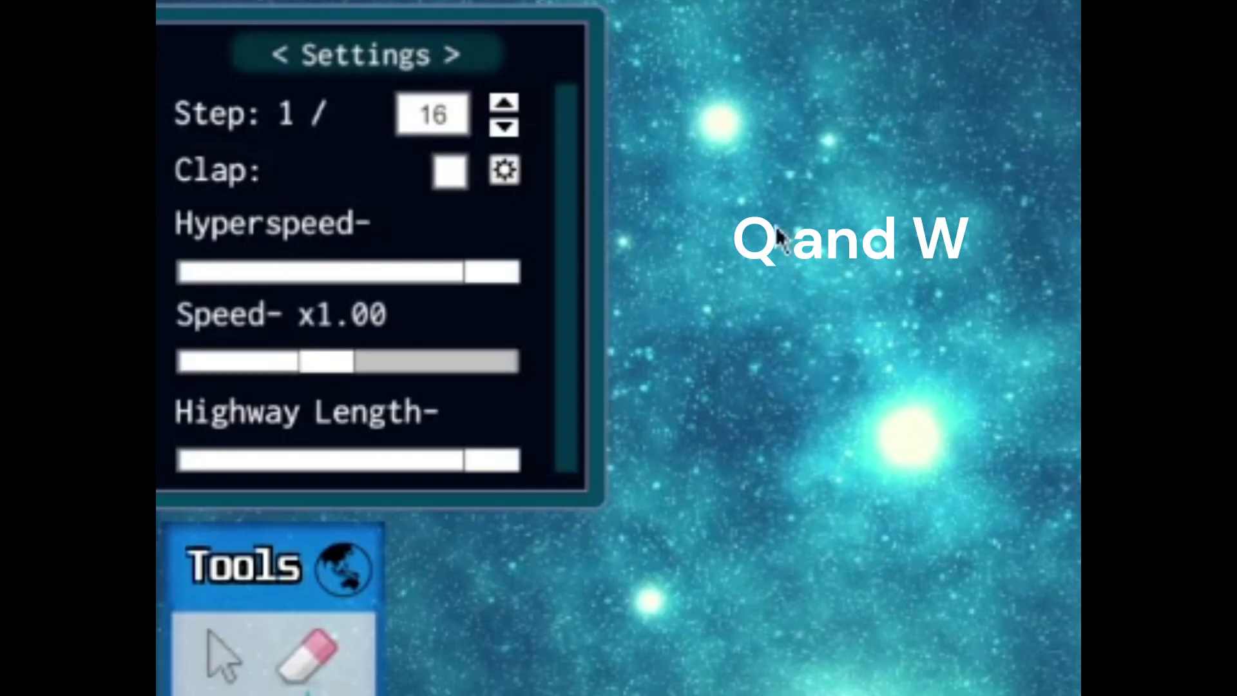
pyautogui.press('q')
pyautogui.press('q')
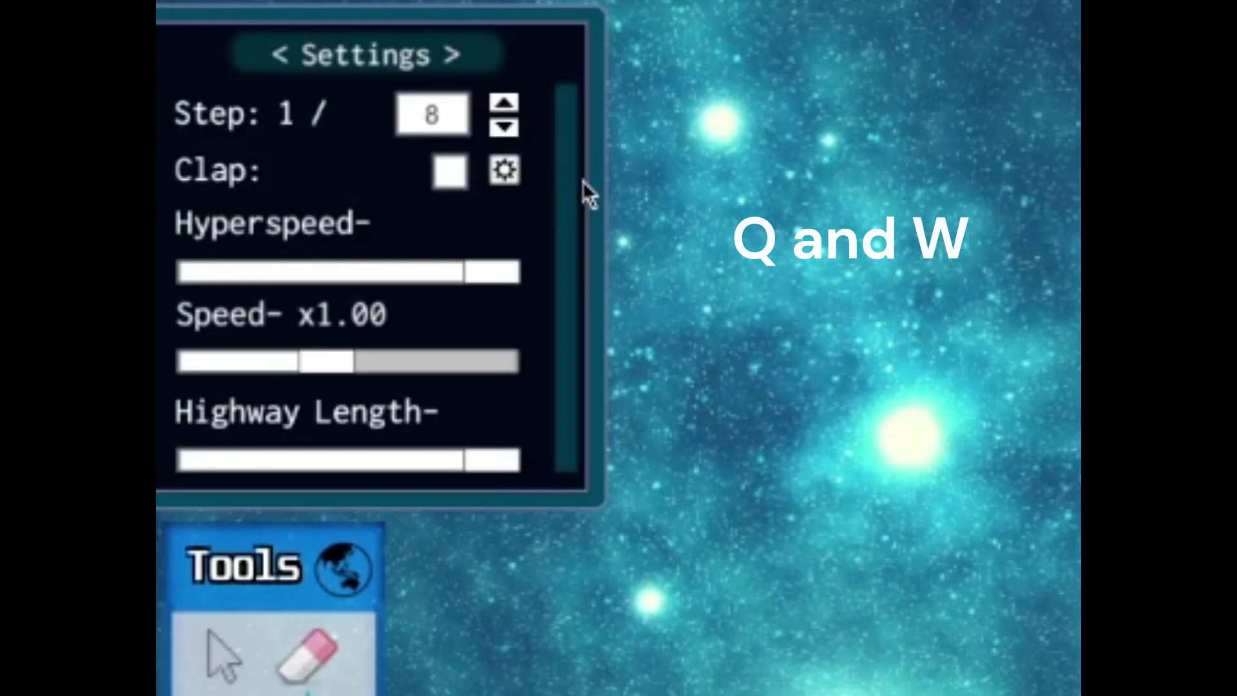
pyautogui.press('w')
pyautogui.press('w')
pyautogui.press('w')
pyautogui.press('w')
pyautogui.press('q')
pyautogui.press('q')
pyautogui.press('q')
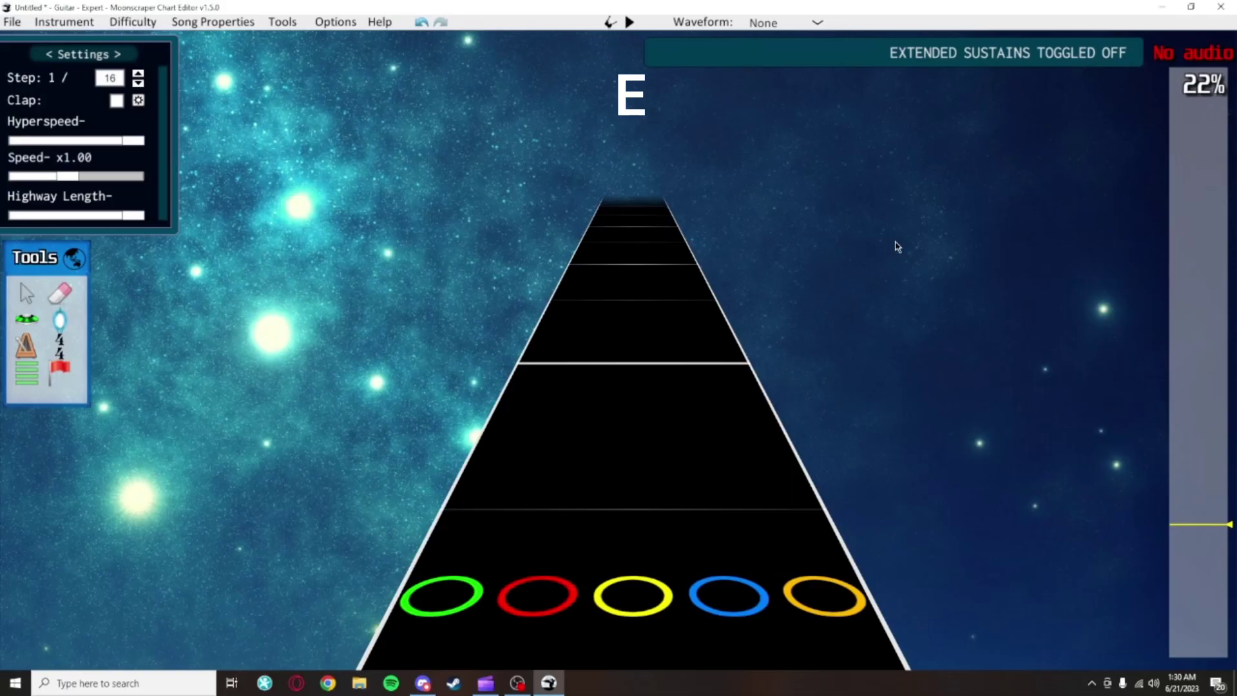
pyautogui.press('e')
pyautogui.press('e')
pyautogui.press('m')
pyautogui.press('m')
# Place a forced yellow note, move it down the highway, and delete it
pyautogui.click(632, 324)
pyautogui.press('f')
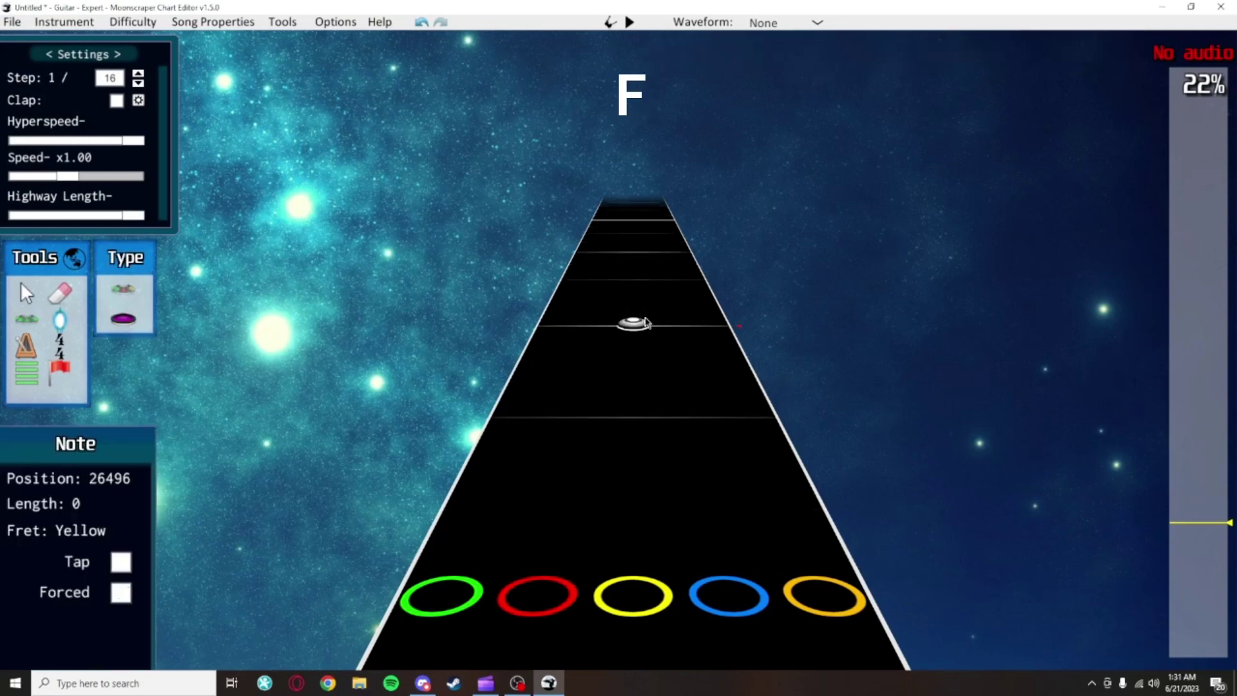
pyautogui.moveTo(646, 337); pyautogui.dragTo(651, 422)
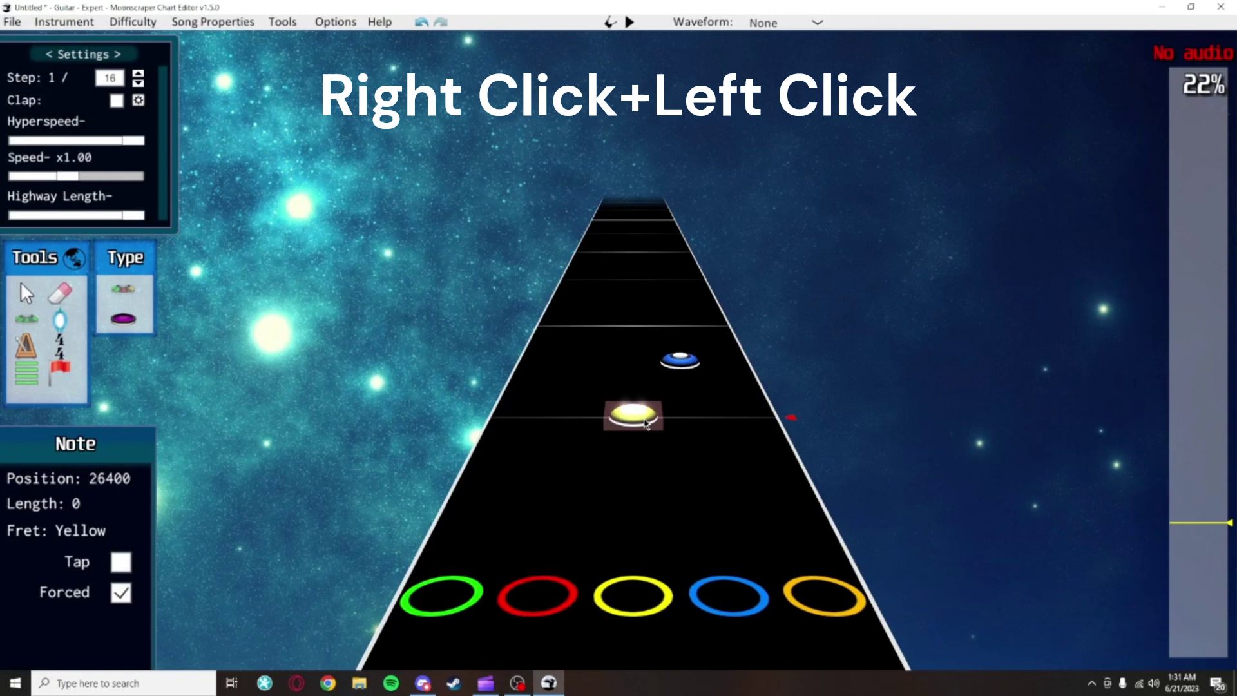
pyautogui.rightClick(638, 419)
# Toggle forcing on the blue note, move it to 26256, delete it, then start playback
pyautogui.click(677, 362)
pyautogui.click(677, 366)
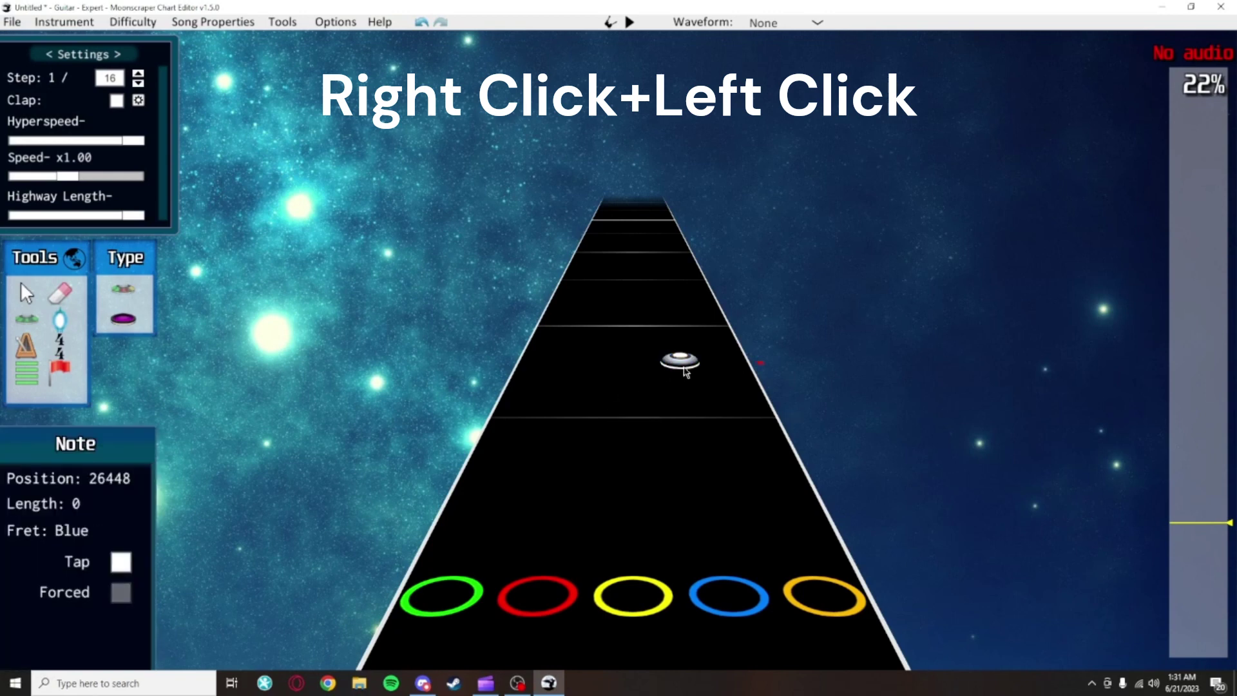
pyautogui.click(677, 366)
pyautogui.click(676, 366)
pyautogui.moveTo(677, 366); pyautogui.dragTo(677, 395)
pyautogui.scroll(-3, 676, 395)
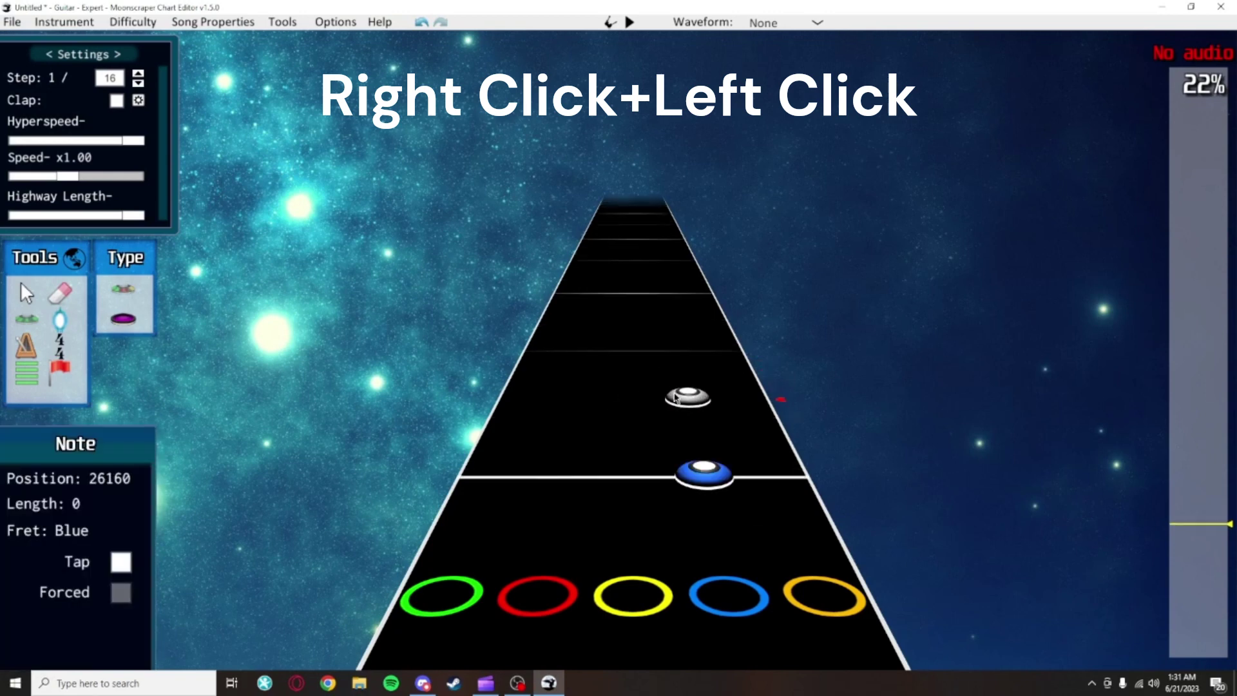
pyautogui.click(685, 400)
pyautogui.rightClick(685, 401)
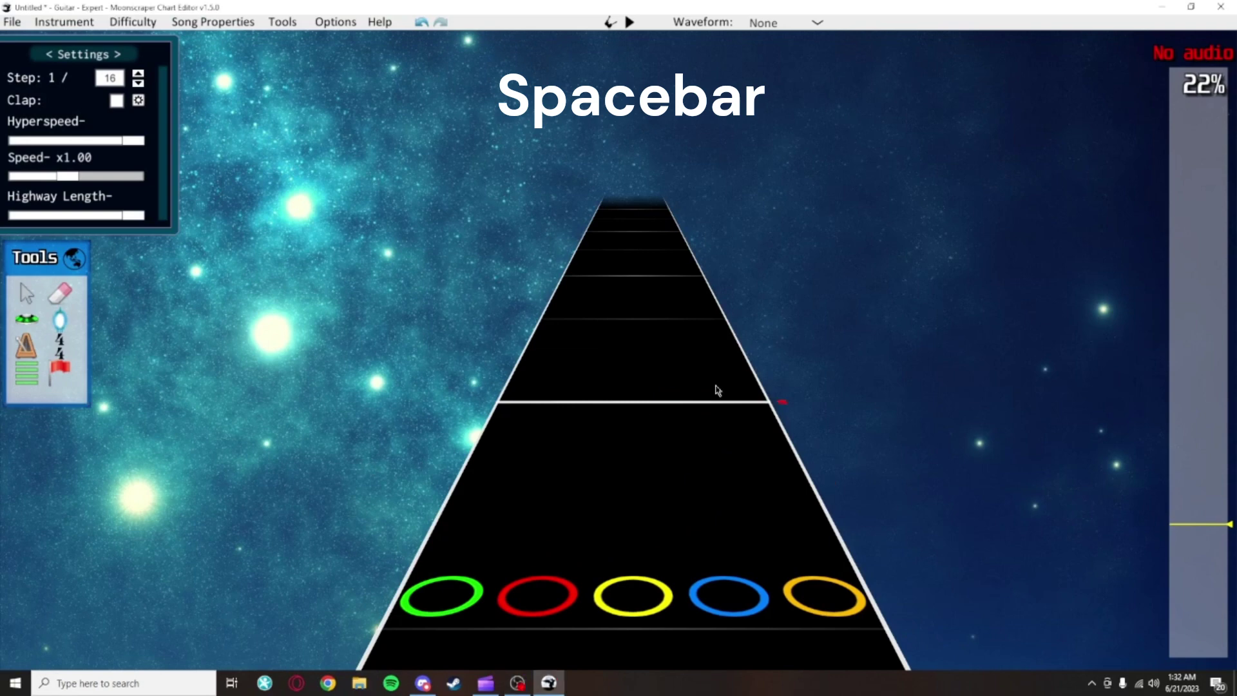
pyautogui.press('space')
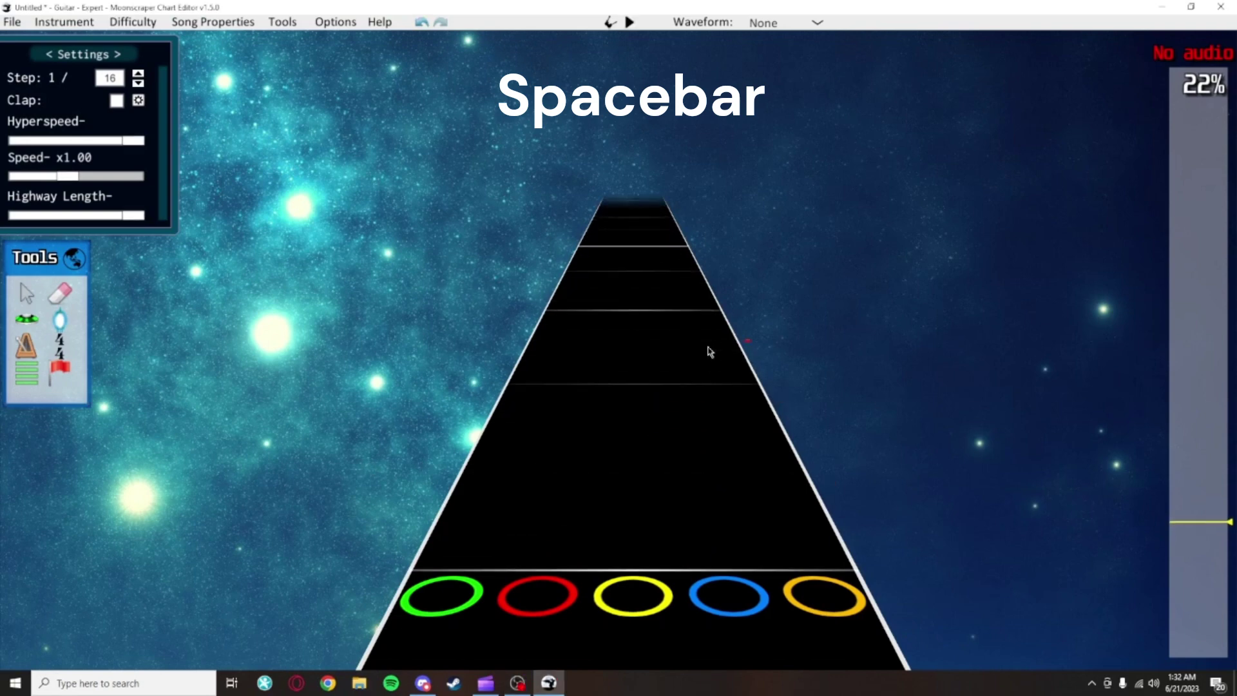
pyautogui.press('F1')
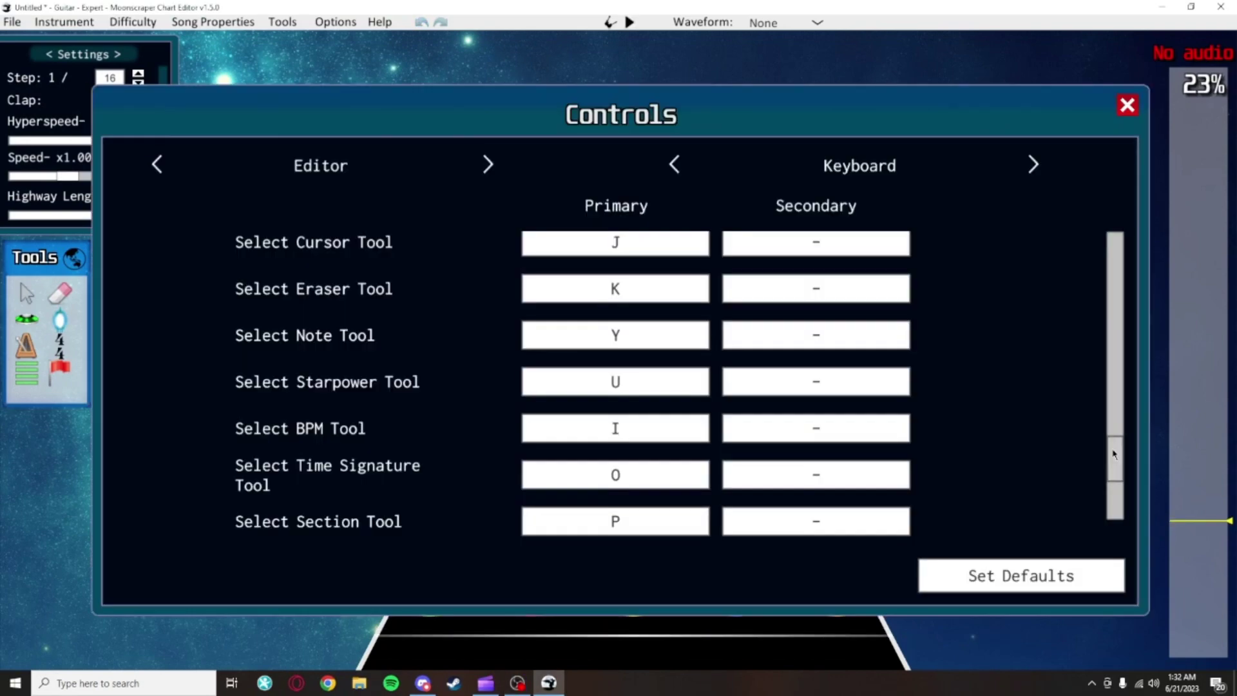
pyautogui.click(1128, 107)
pyautogui.press('y')
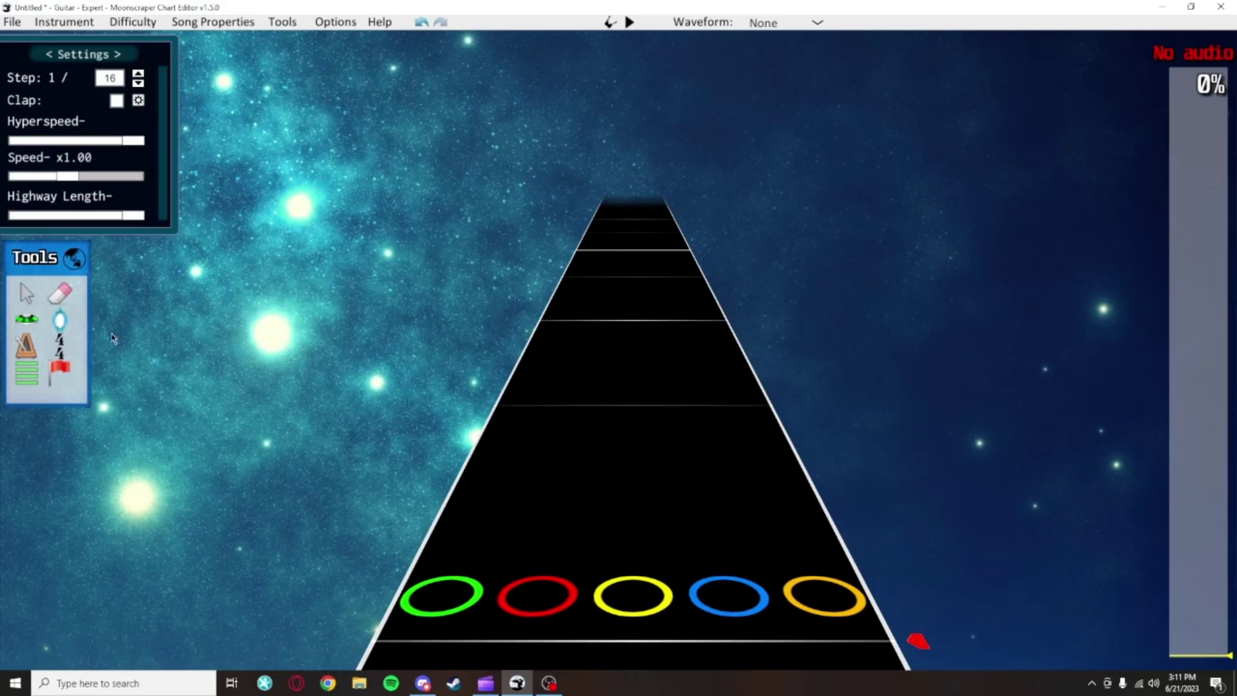
# Place yellow, orange and blue tap notes with the Note tool, then undo them
pyautogui.click(27, 319)
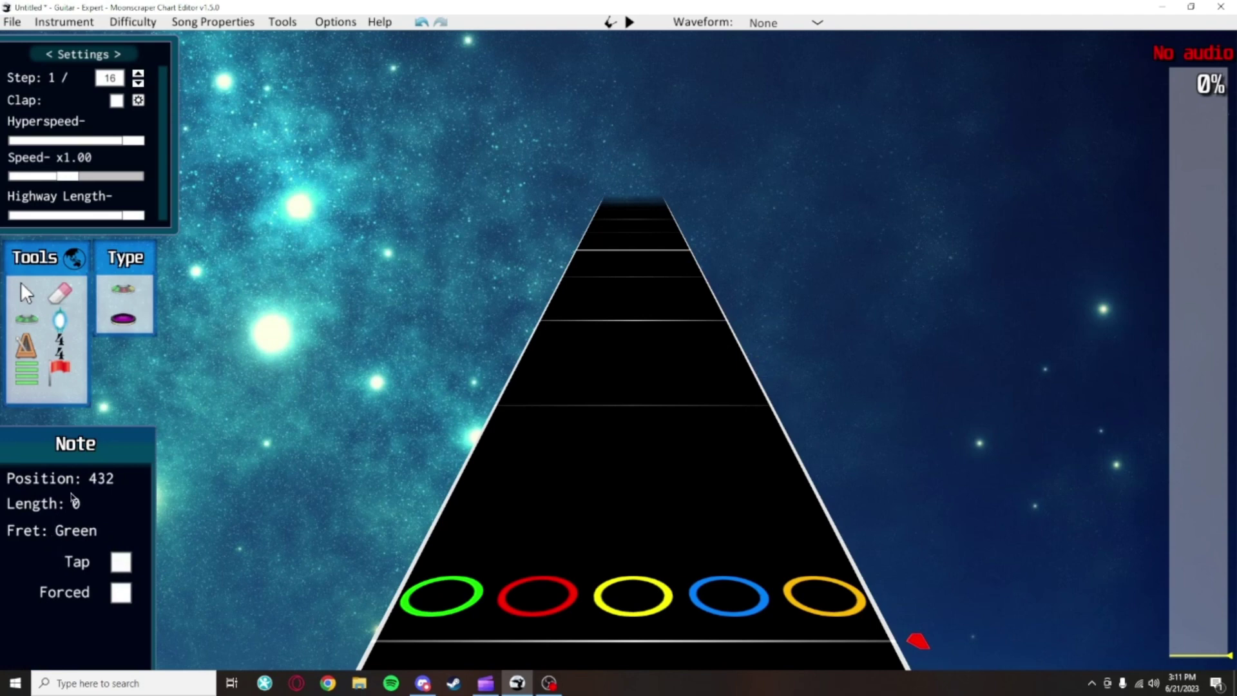
pyautogui.click(120, 561)
pyautogui.click(630, 425)
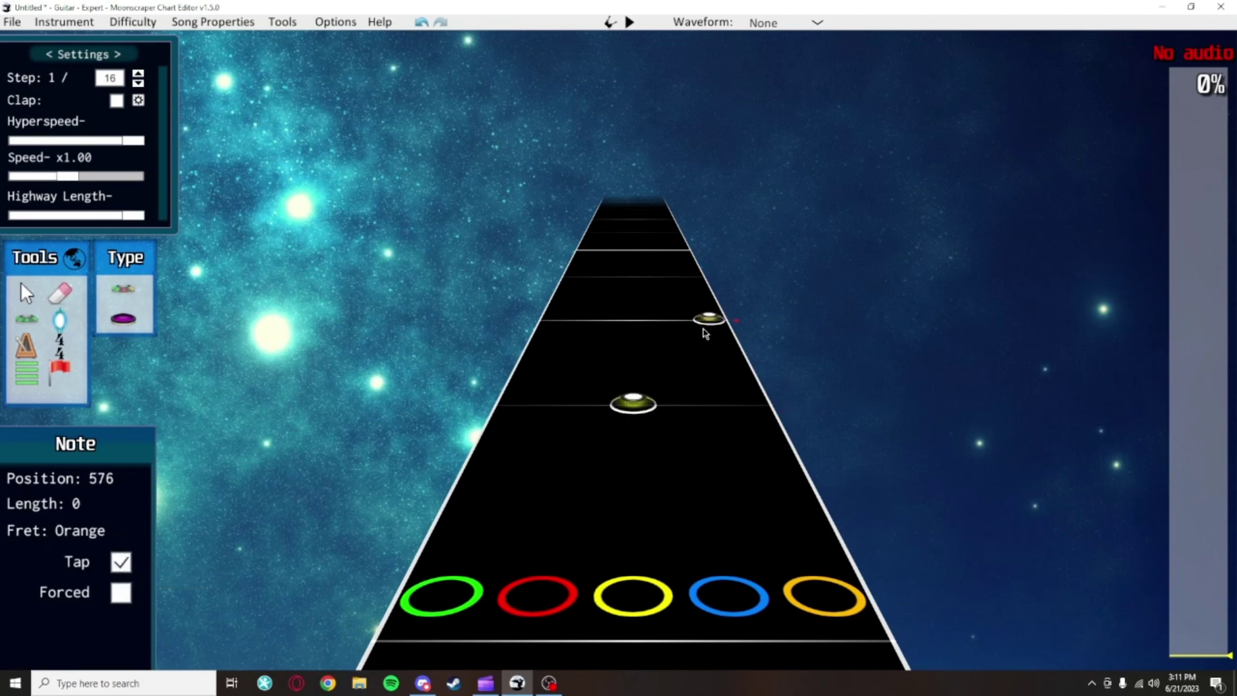
pyautogui.click(705, 333)
pyautogui.scroll(1, 709, 348)
pyautogui.click(679, 368)
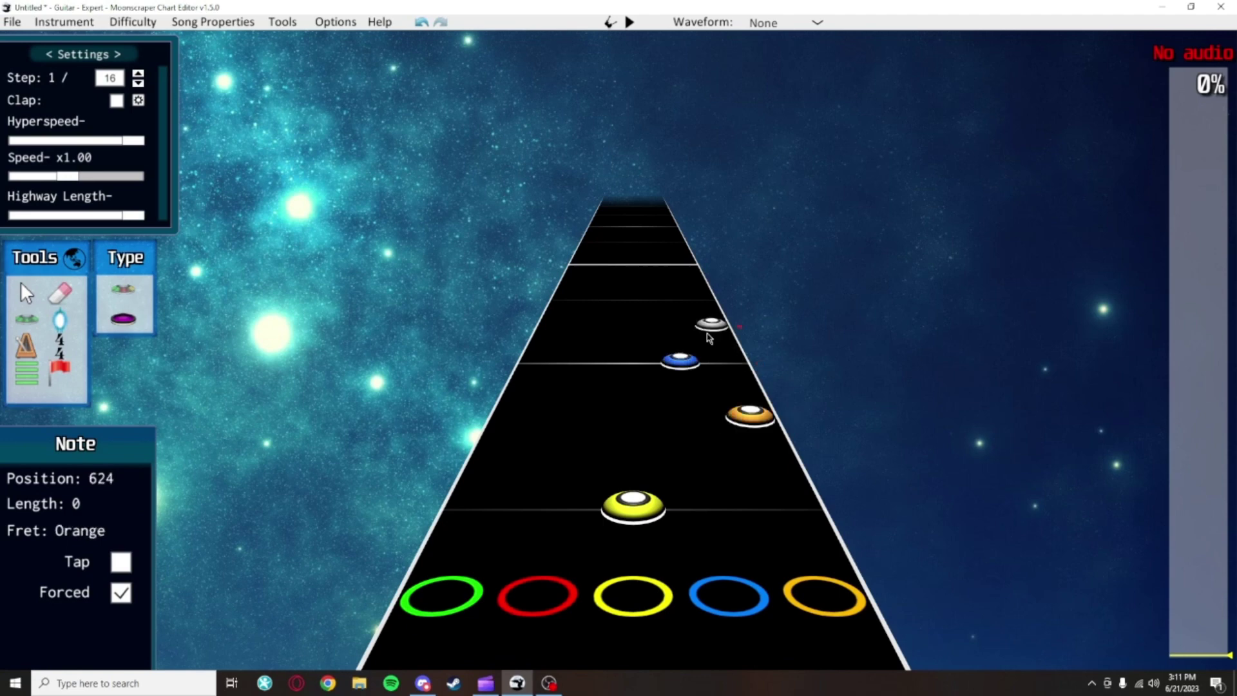
pyautogui.hotkey('ctrl', 'z')
pyautogui.hotkey('ctrl', 'z')
pyautogui.hotkey('ctrl', 'z')
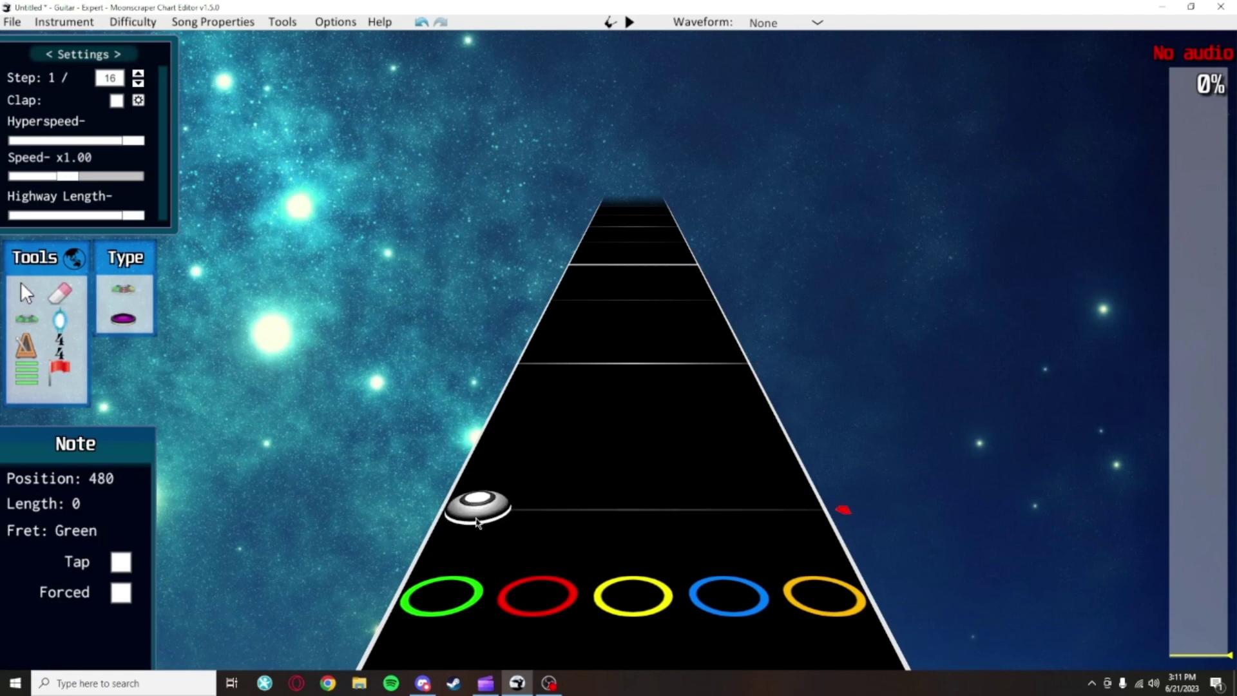
# Place a five-note chord and an open note, undoing each with Ctrl+Z
pyautogui.click(477, 519)
pyautogui.click(554, 512)
pyautogui.click(632, 512)
pyautogui.click(710, 511)
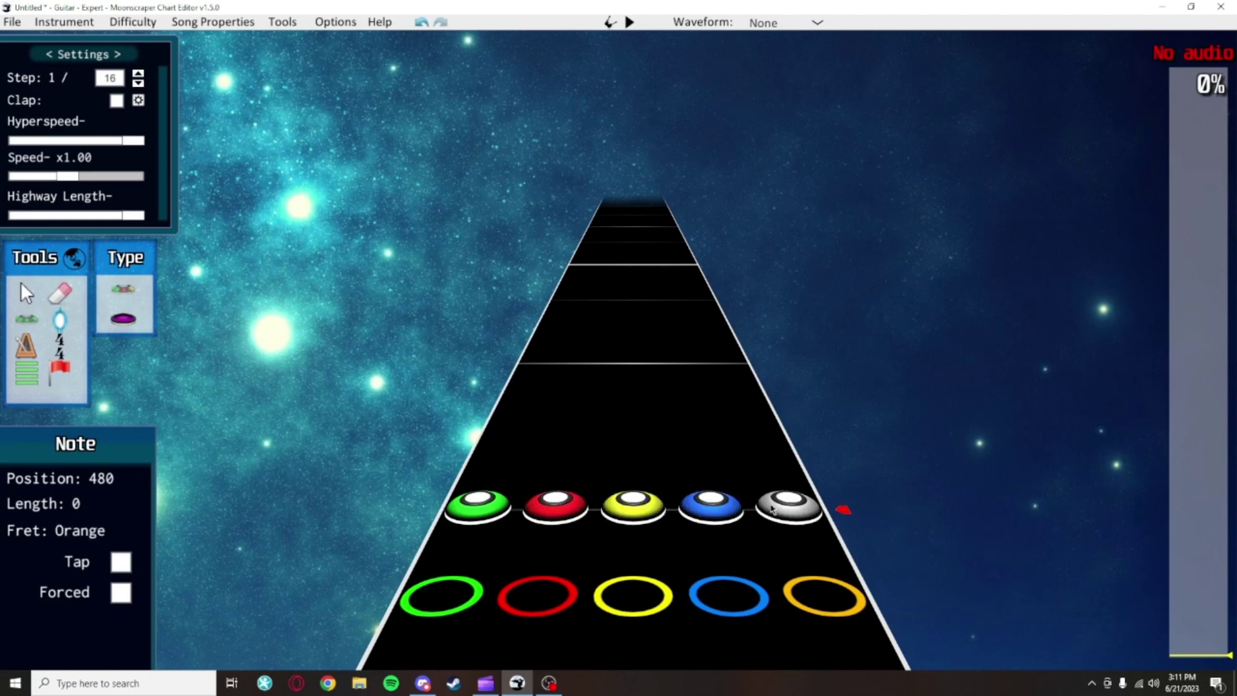
pyautogui.click(772, 509)
pyautogui.hotkey('ctrl', 'z')
pyautogui.hotkey('ctrl', 'z')
pyautogui.hotkey('ctrl', 'z')
pyautogui.hotkey('ctrl', 'z')
pyautogui.hotkey('ctrl', 'z')
pyautogui.click(123, 318)
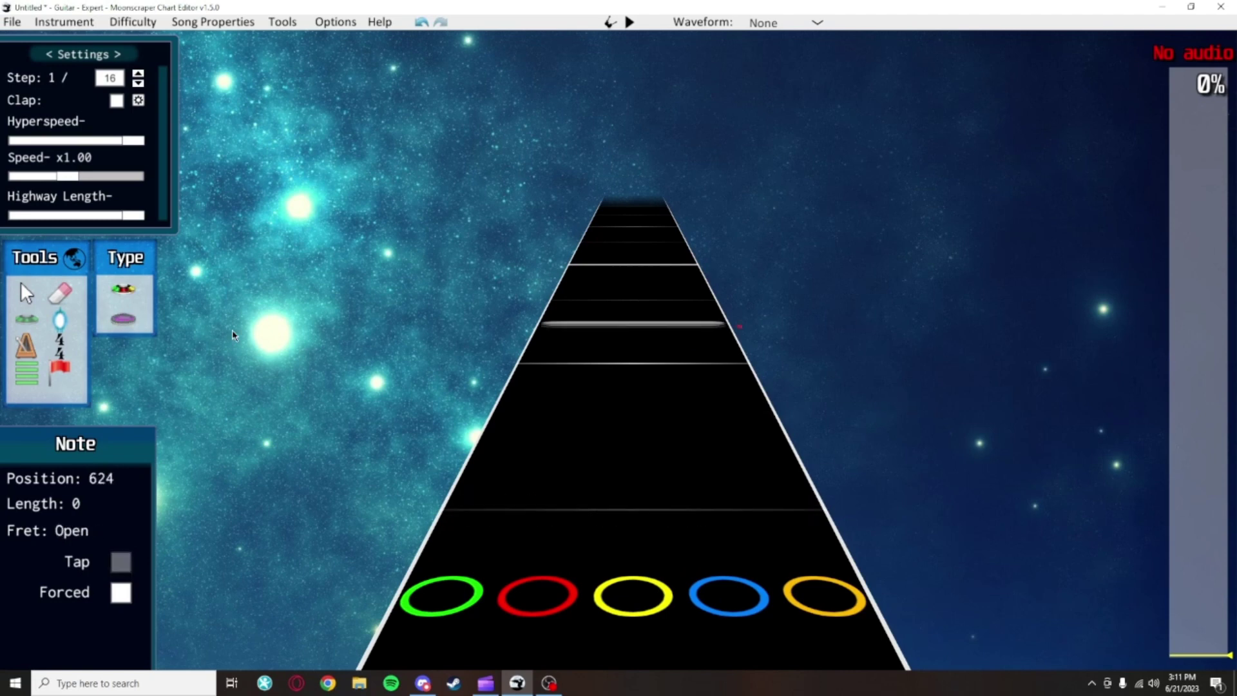
pyautogui.click(671, 360)
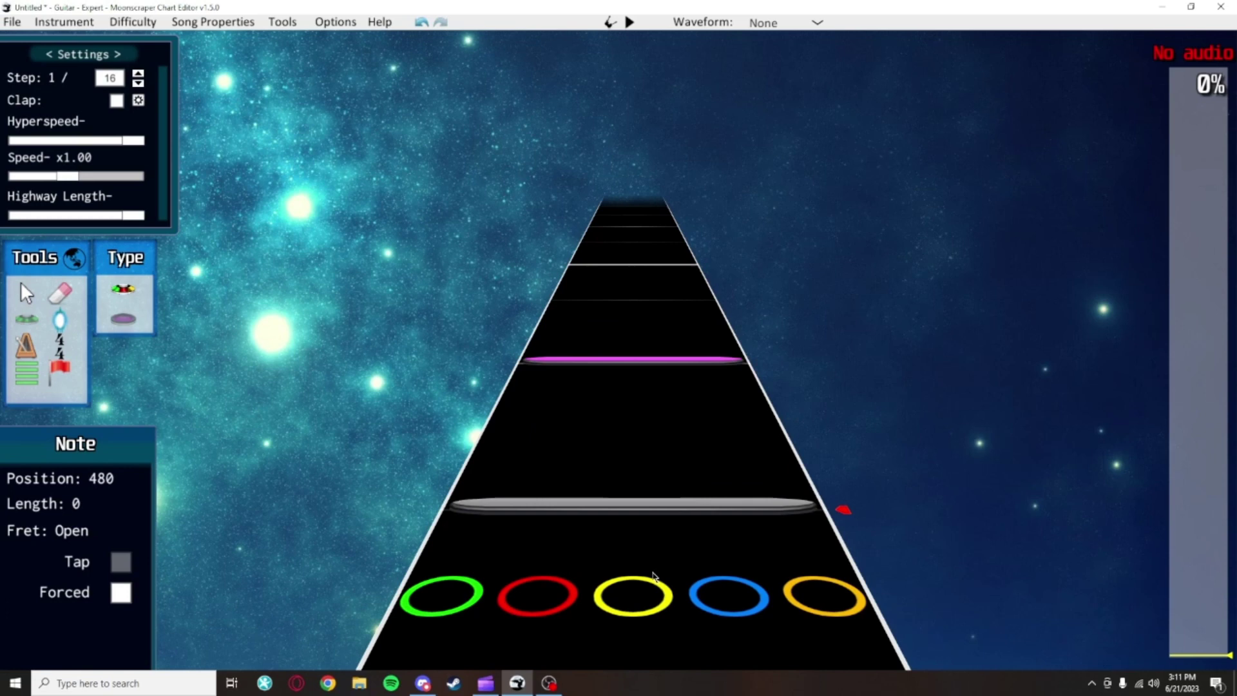
pyautogui.hotkey('ctrl', 'z')
# Drag a yellow note upward into a long sustain and lengthen its tail
pyautogui.scroll(2, 580, 509)
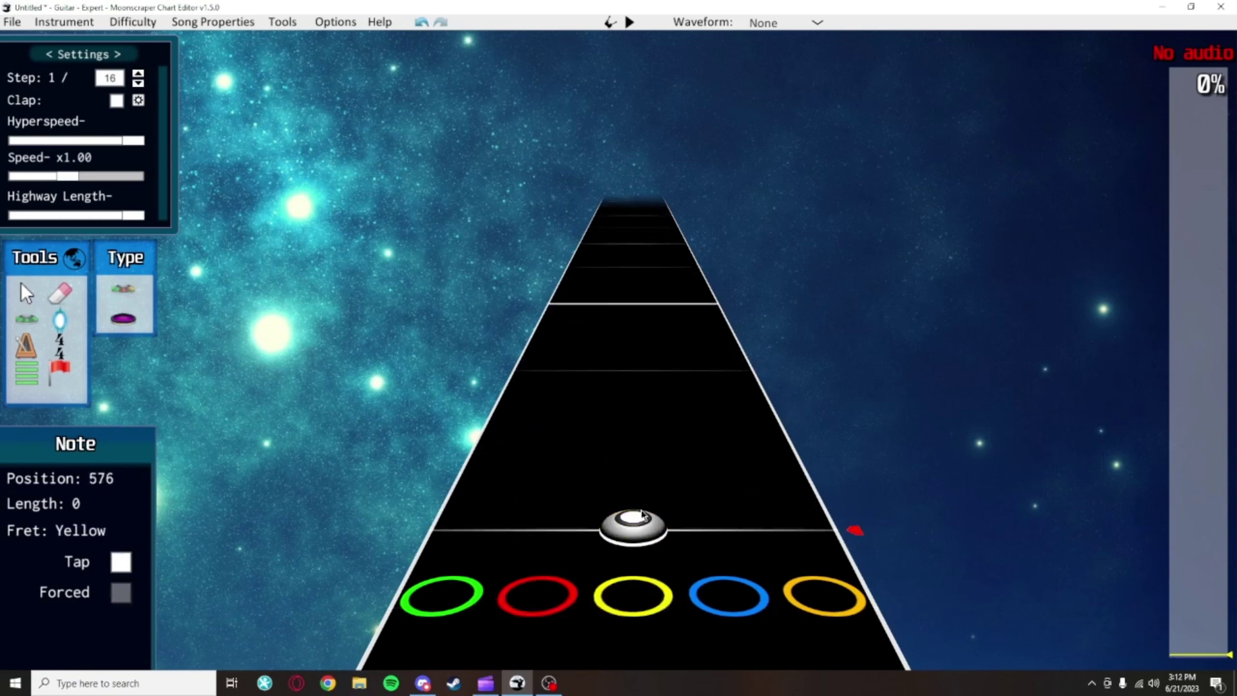
pyautogui.moveTo(641, 513); pyautogui.dragTo(632, 354)
pyautogui.click(717, 621)
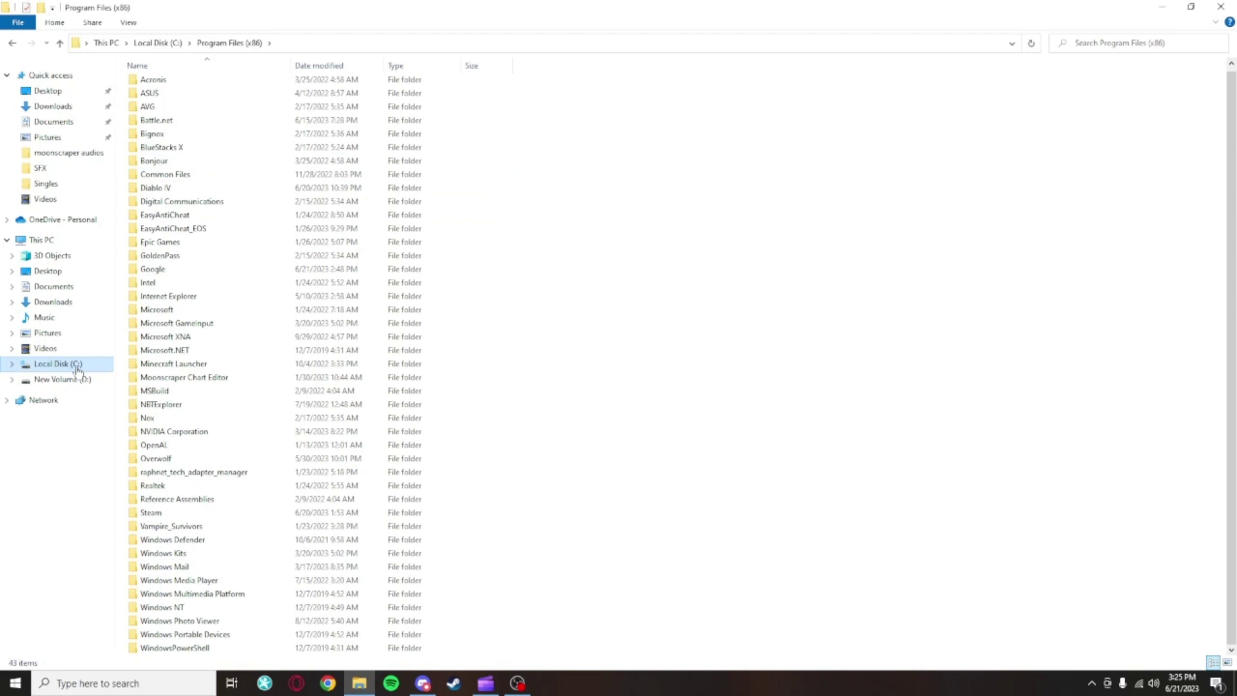
# Browse to C:\Program Files (x86)\Moonscraper Chart Editor\...\StreamingAssets\SFX and select clap.wav
pyautogui.click(69, 369)
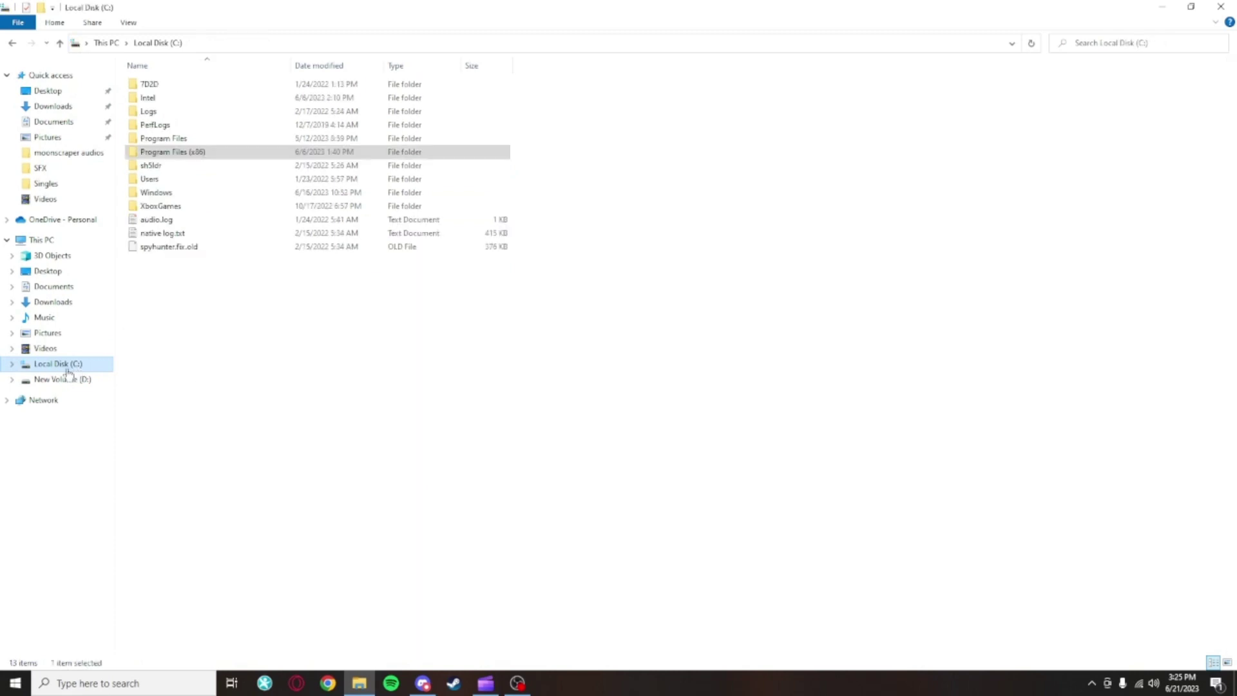
pyautogui.doubleClick(227, 154)
pyautogui.scroll(-1, 227, 157)
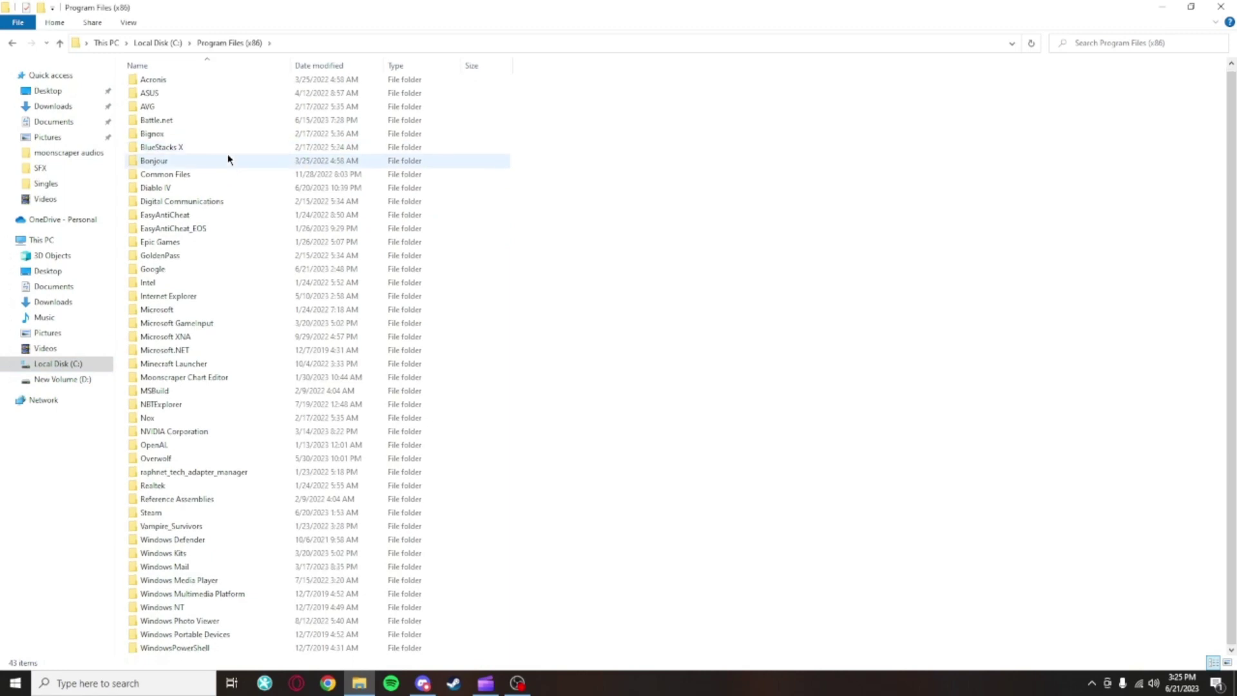
pyautogui.doubleClick(255, 383)
pyautogui.doubleClick(261, 141)
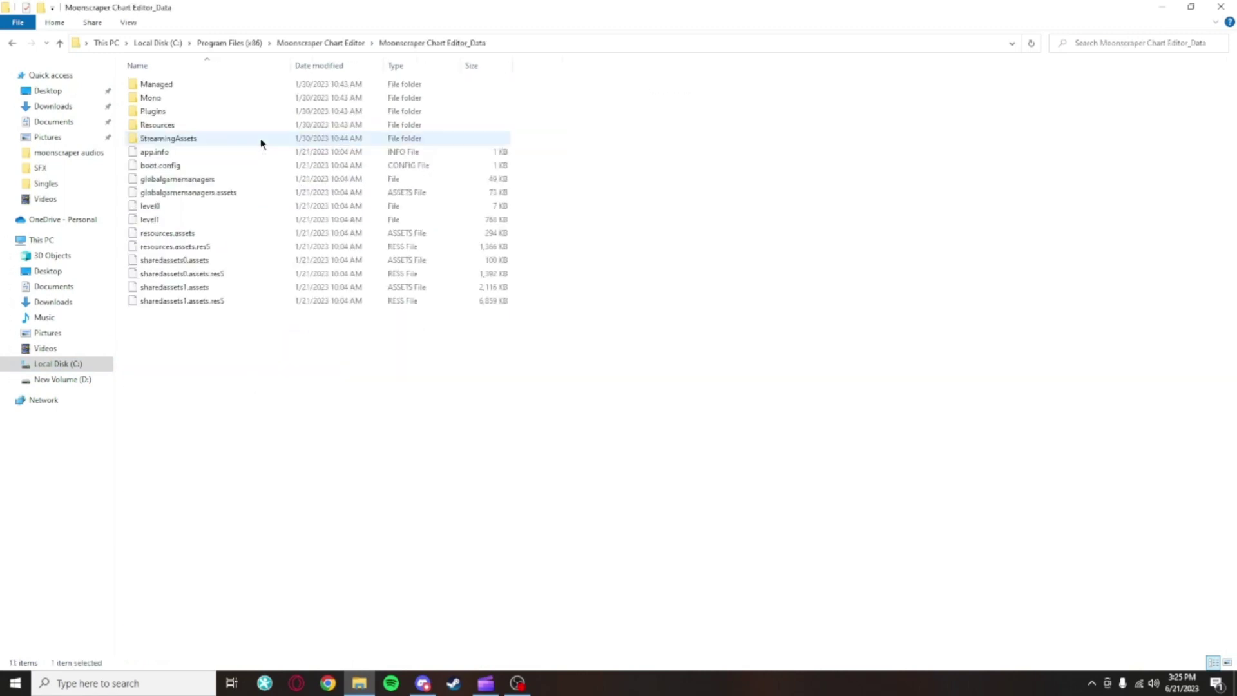
pyautogui.doubleClick(261, 140)
pyautogui.doubleClick(238, 90)
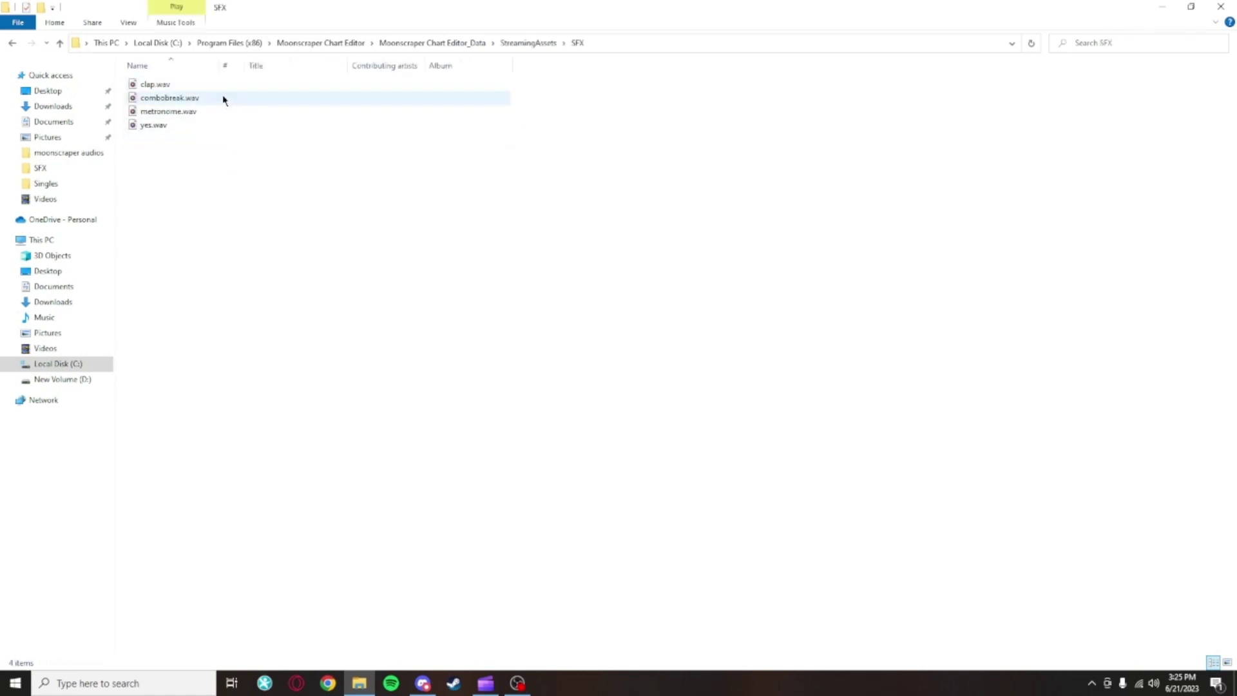
pyautogui.click(221, 88)
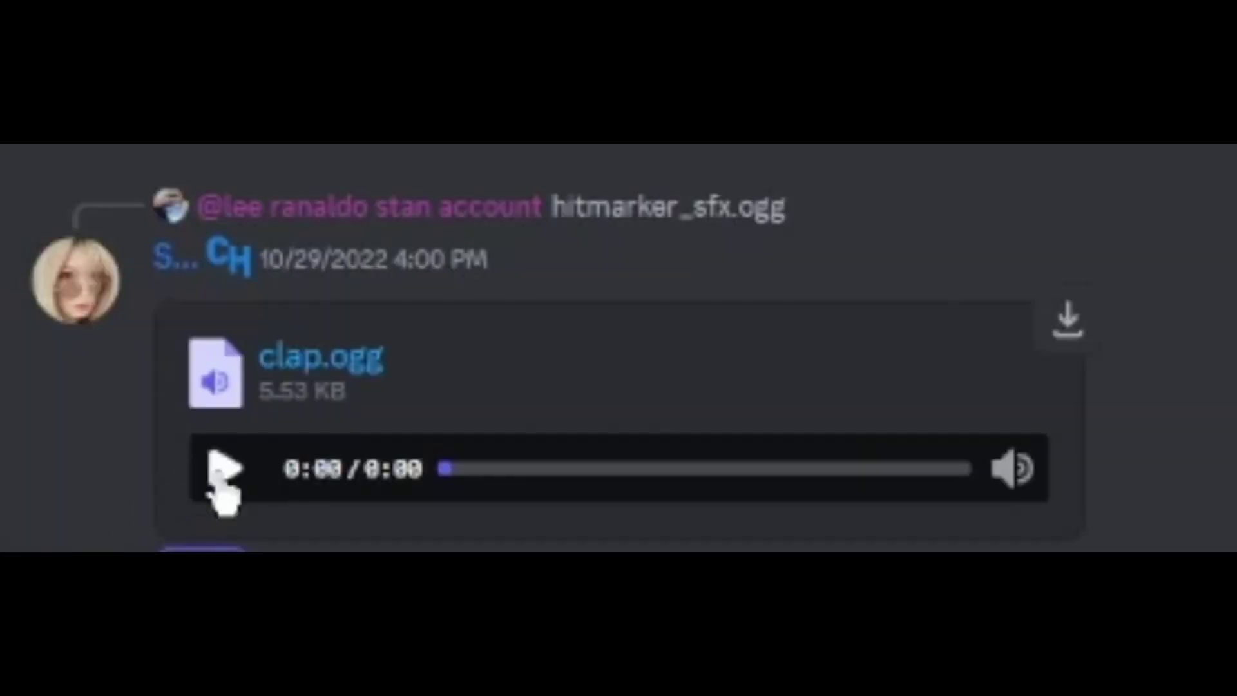
# Preview the clap.ogg and sound_note_tick.wav clips shared in Discord
pyautogui.click(215, 486)
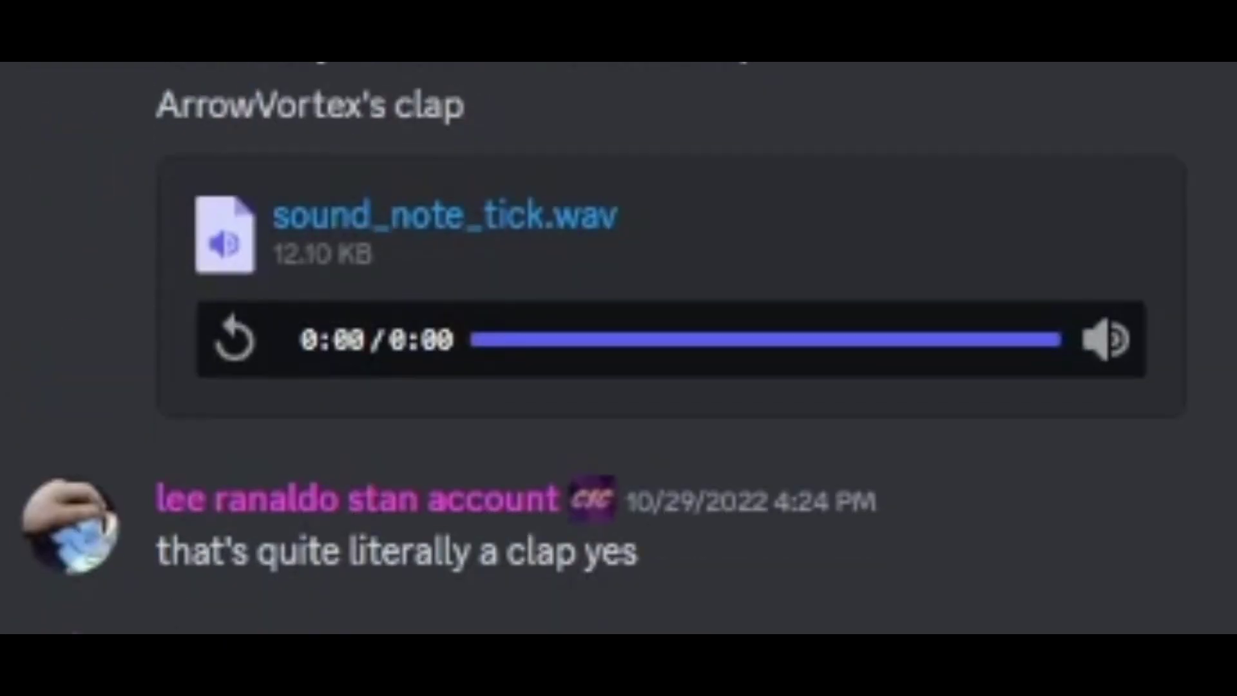
pyautogui.click(239, 336)
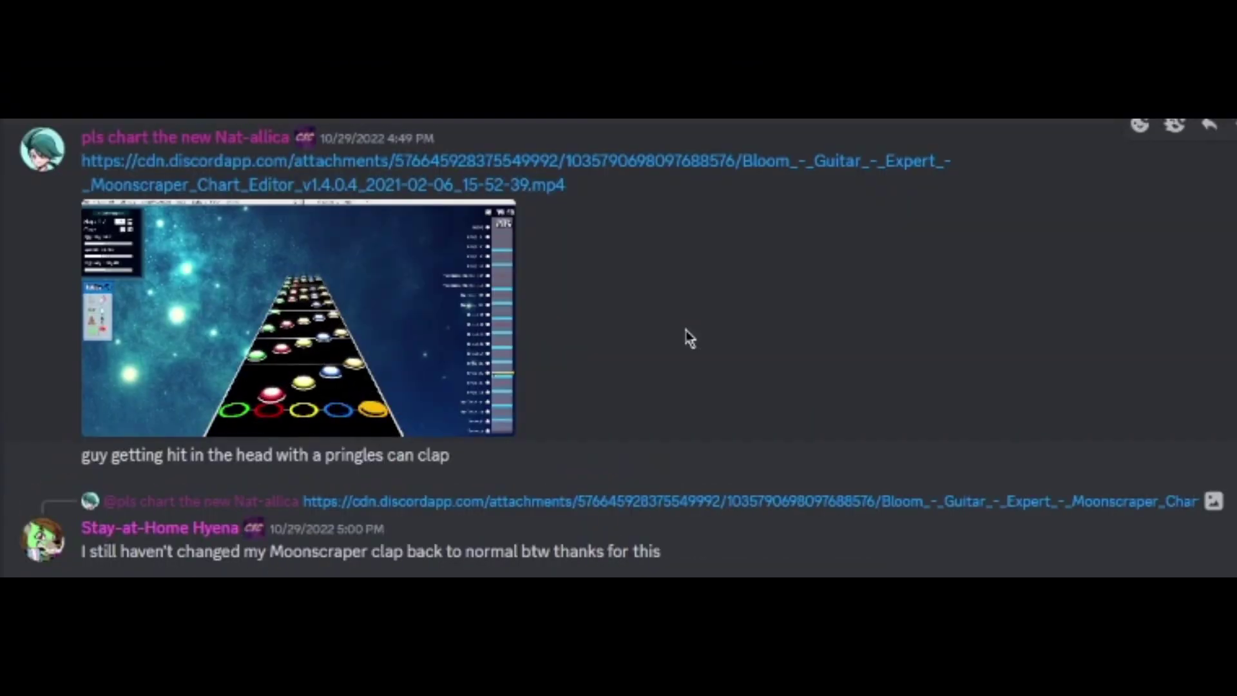
pyautogui.click(126, 425)
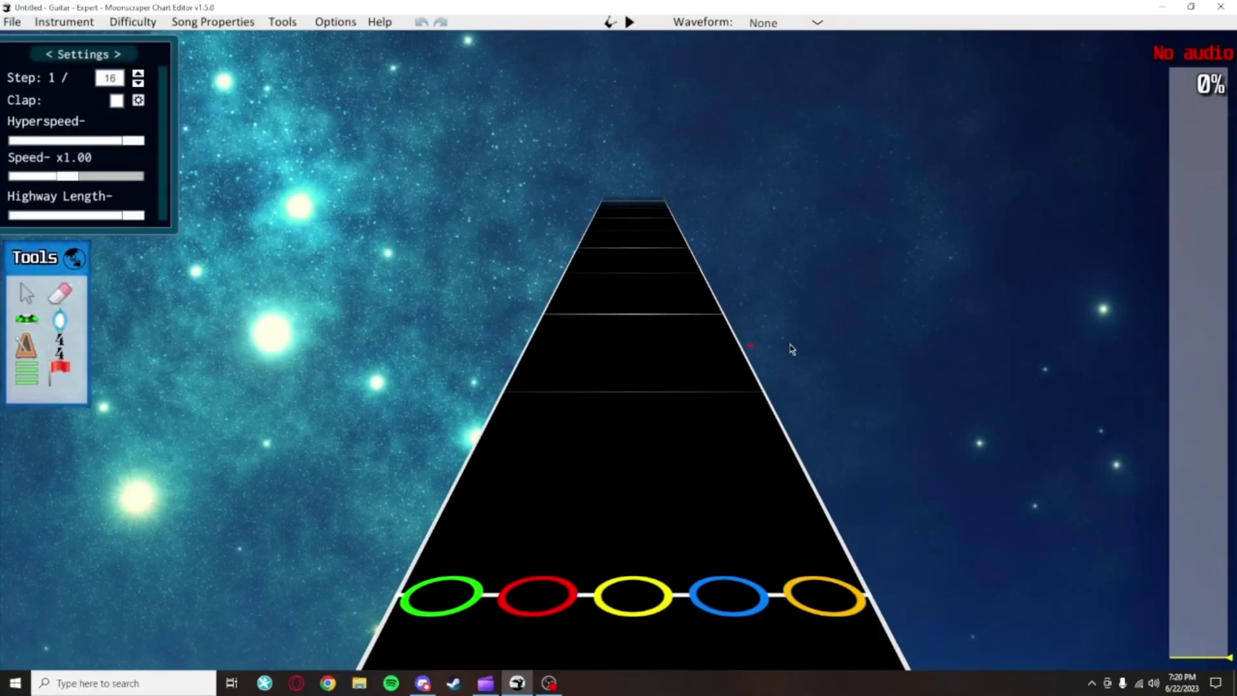
# Turn on Lefty Flip in the editor settings
pyautogui.click(335, 22)
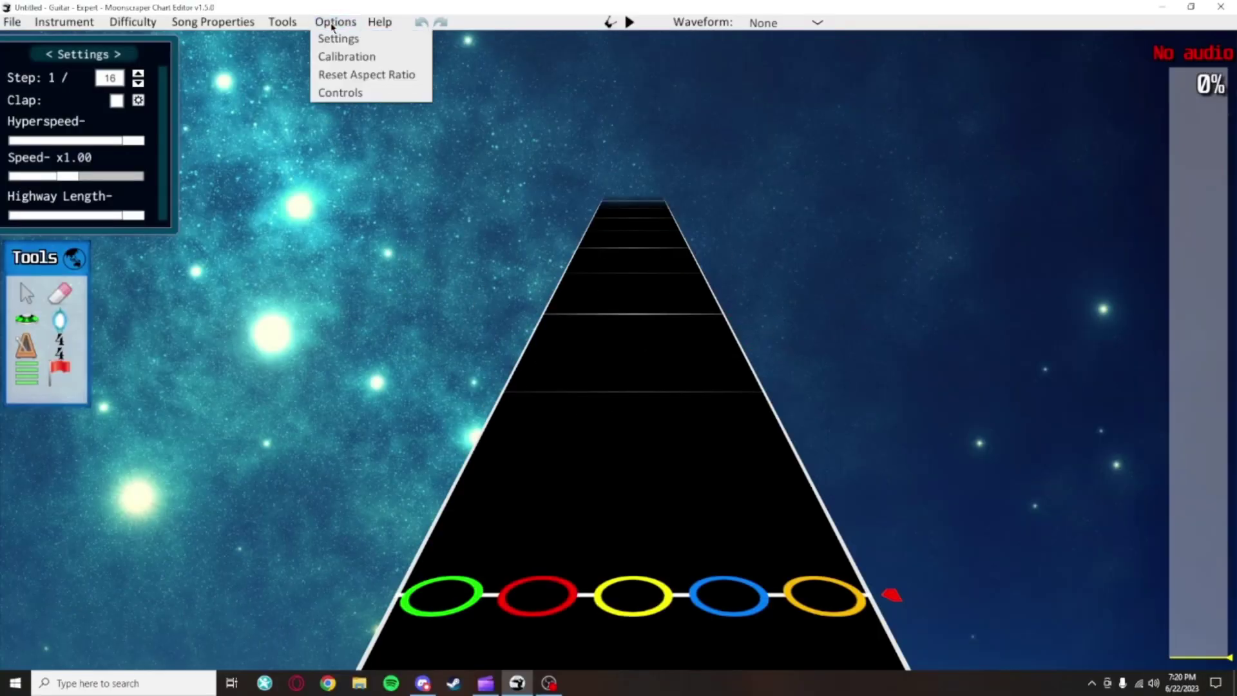
pyautogui.click(339, 39)
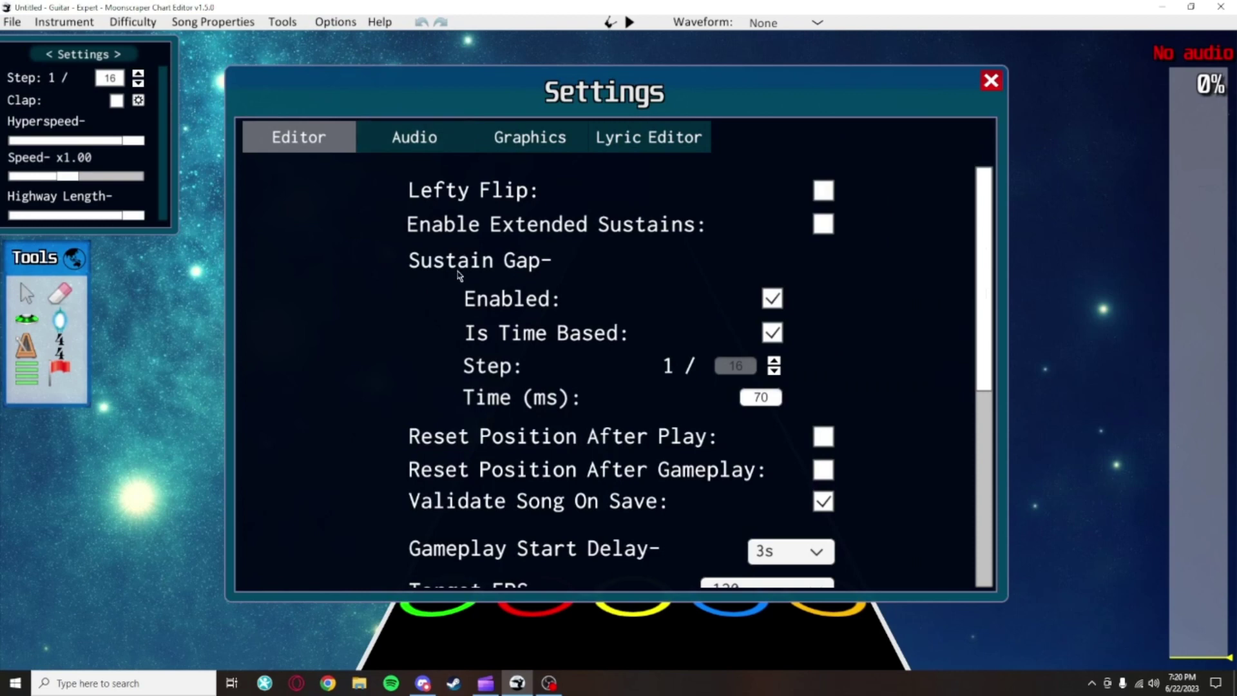
pyautogui.click(823, 190)
pyautogui.click(991, 80)
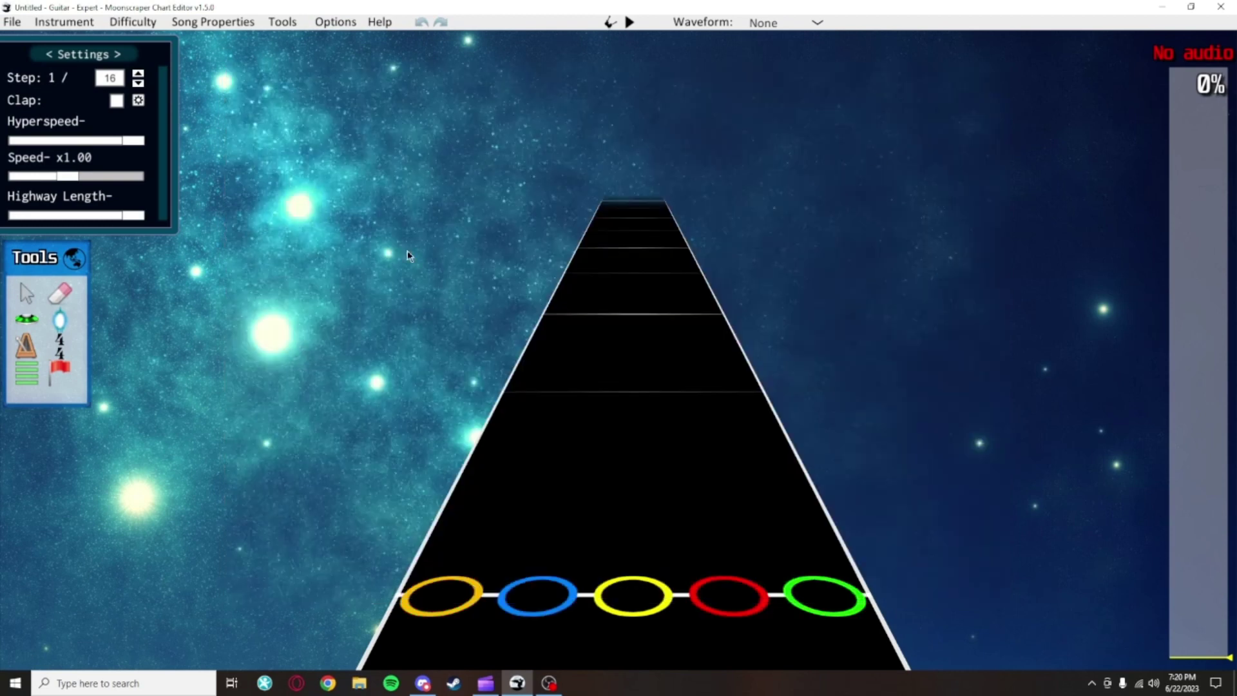
# Place a row of five notes on the mirrored highway and delete three of them
pyautogui.click(27, 318)
pyautogui.moveTo(497, 460); pyautogui.dragTo(770, 460)
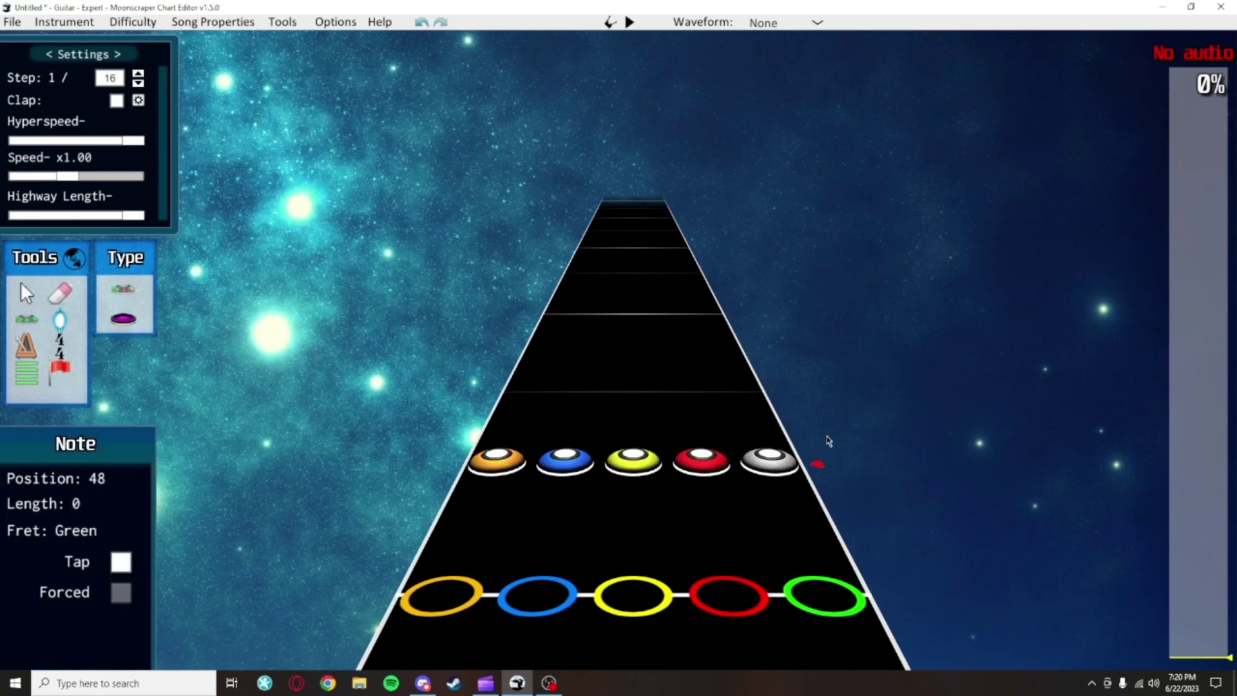
pyautogui.rightClick(770, 460)
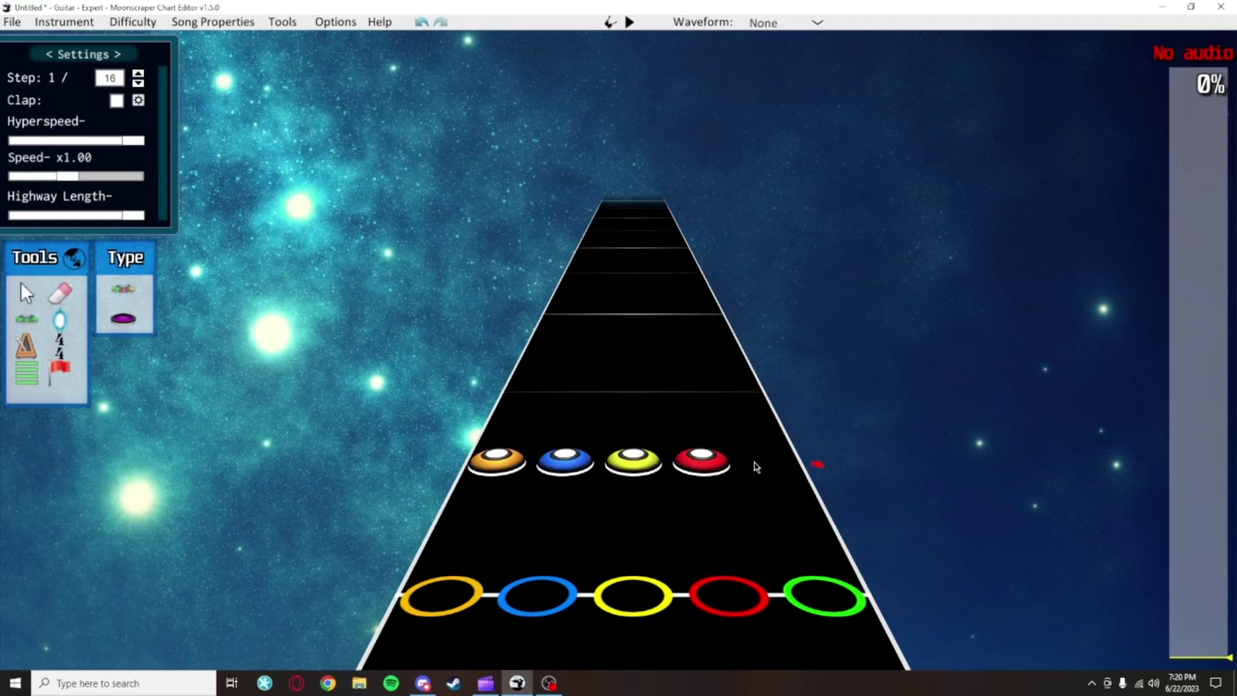
pyautogui.rightClick(701, 460)
pyautogui.rightClick(633, 460)
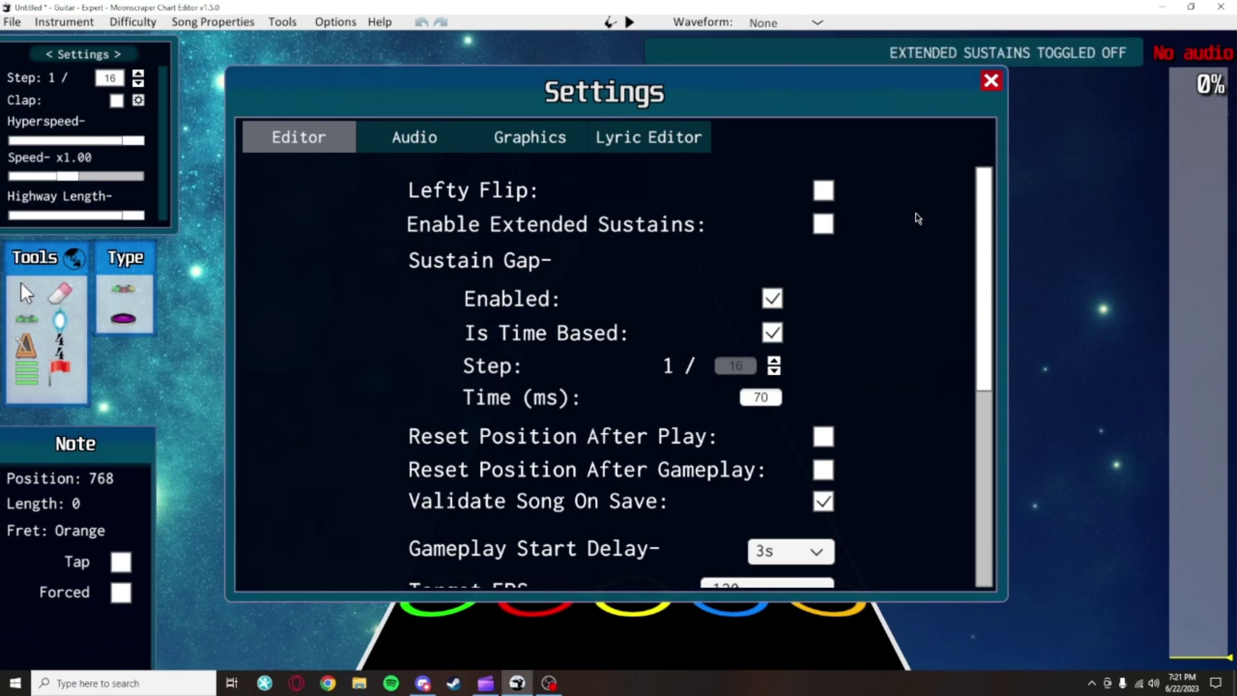
# Set the sustain gap time to 70 ms, toggling the sustain gap off and back on
pyautogui.click(773, 302)
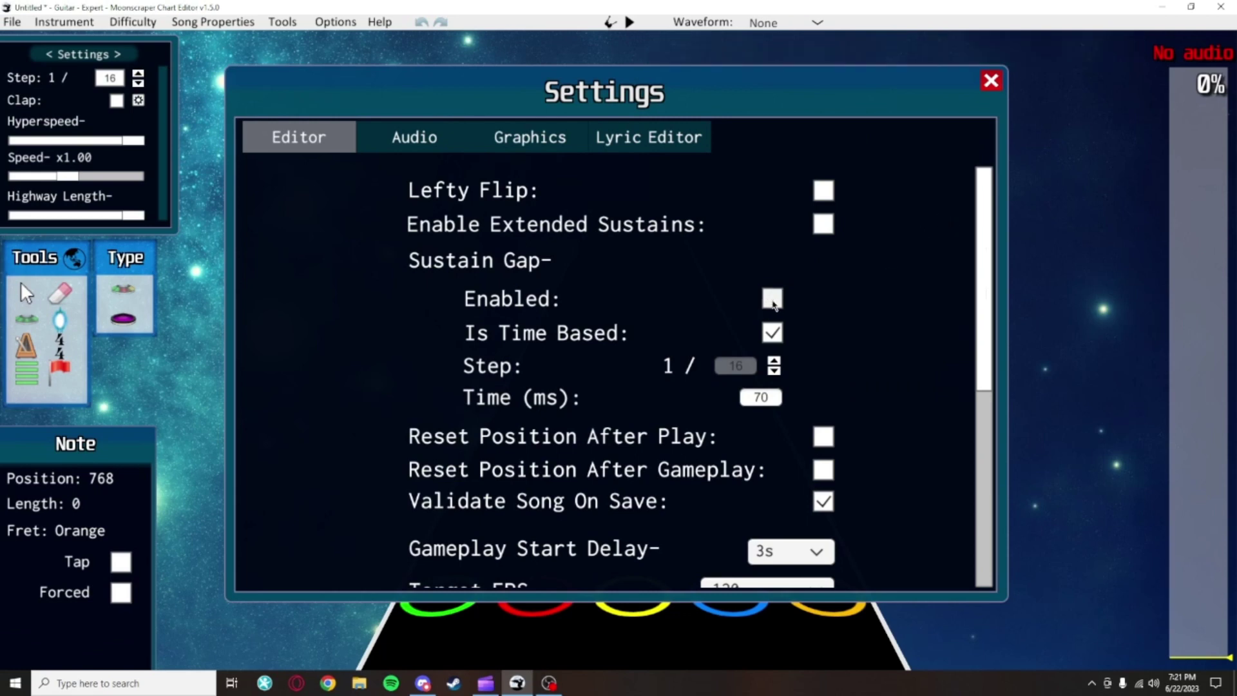
pyautogui.click(773, 303)
pyautogui.click(775, 398)
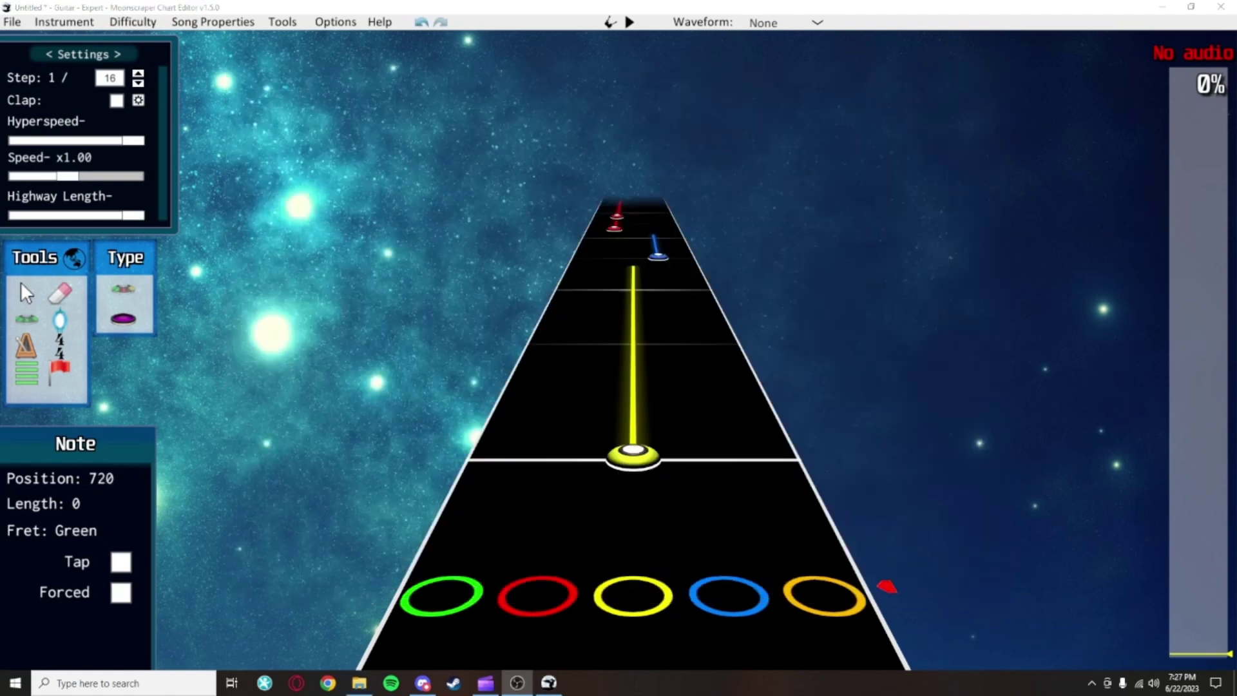
# Scroll the highway and switch from the note tool to the Cursor tool
pyautogui.press('3')
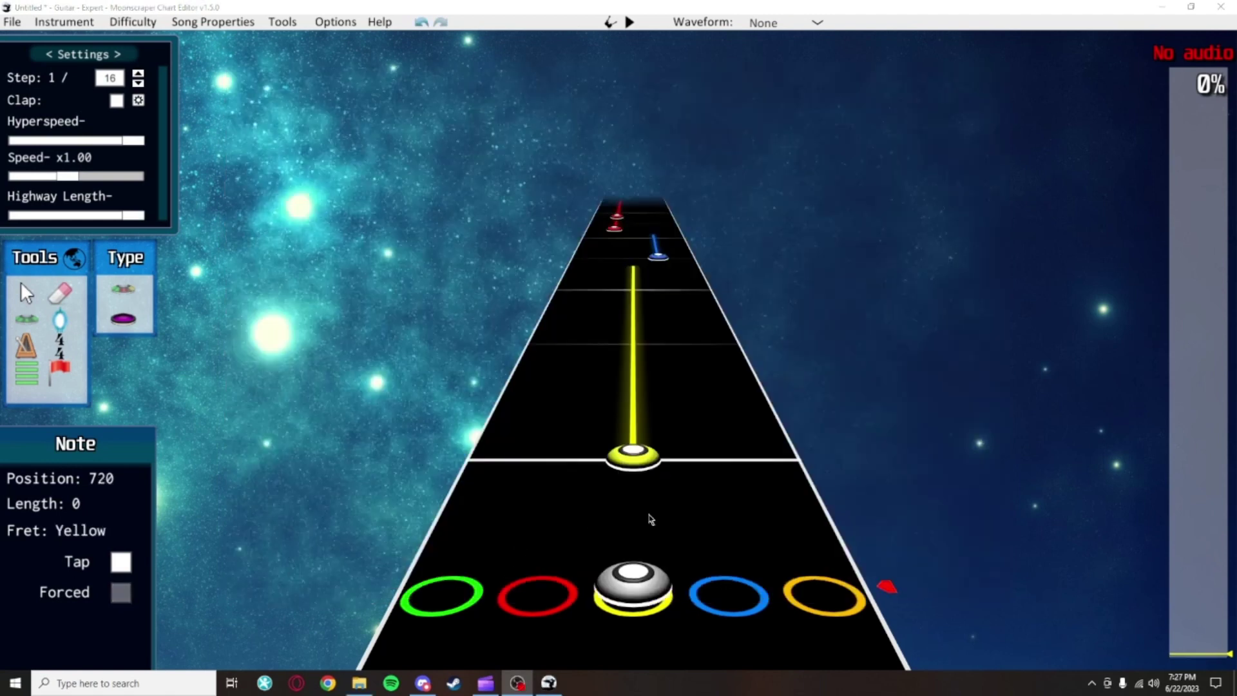
pyautogui.scroll(9, 740, 475)
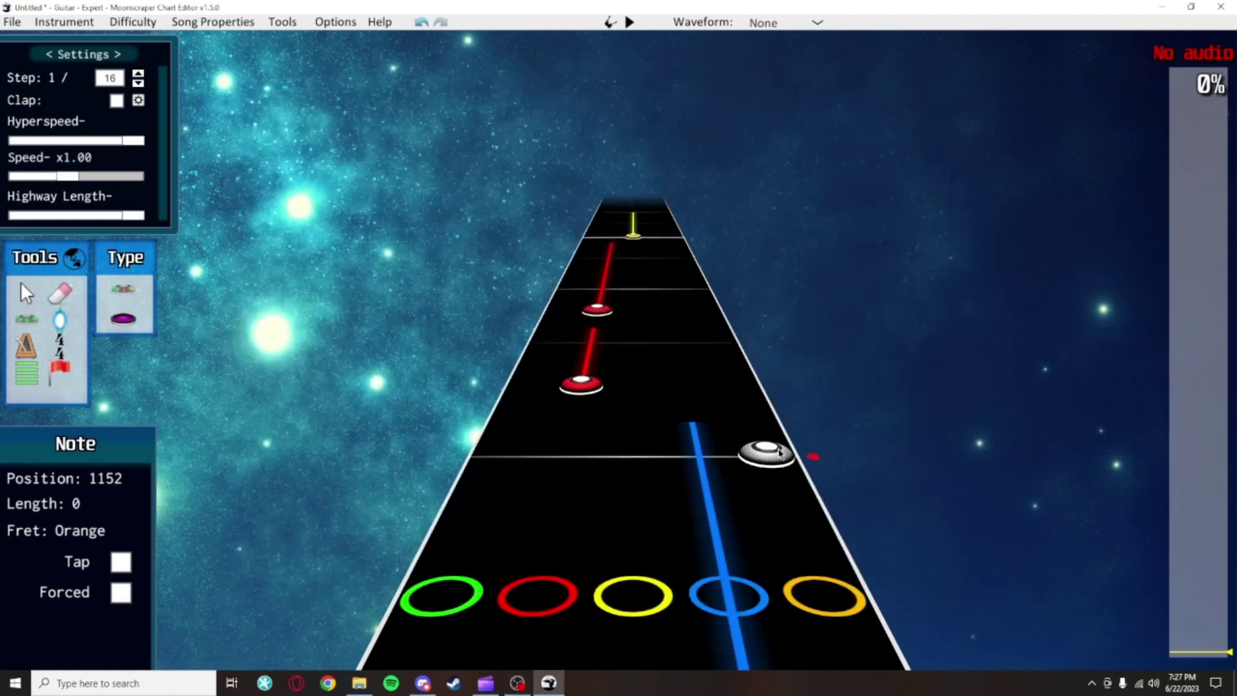
pyautogui.scroll(4, 780, 453)
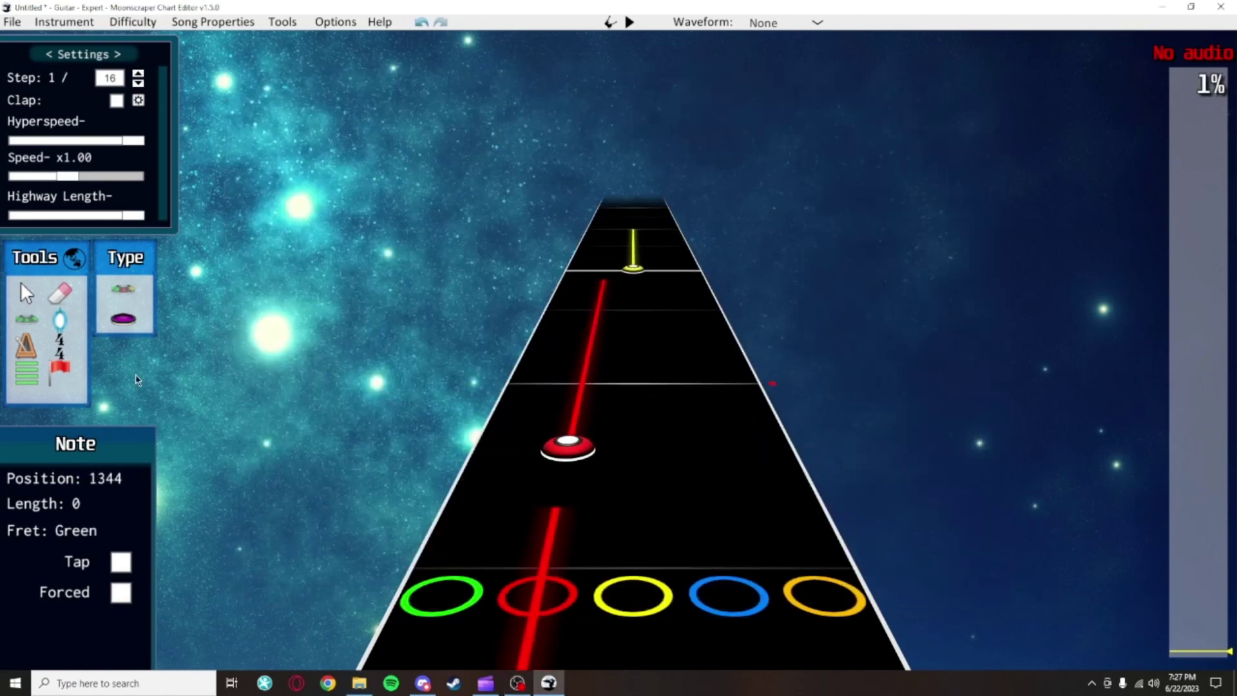
pyautogui.press('j')
pyautogui.scroll(-2, 707, 500)
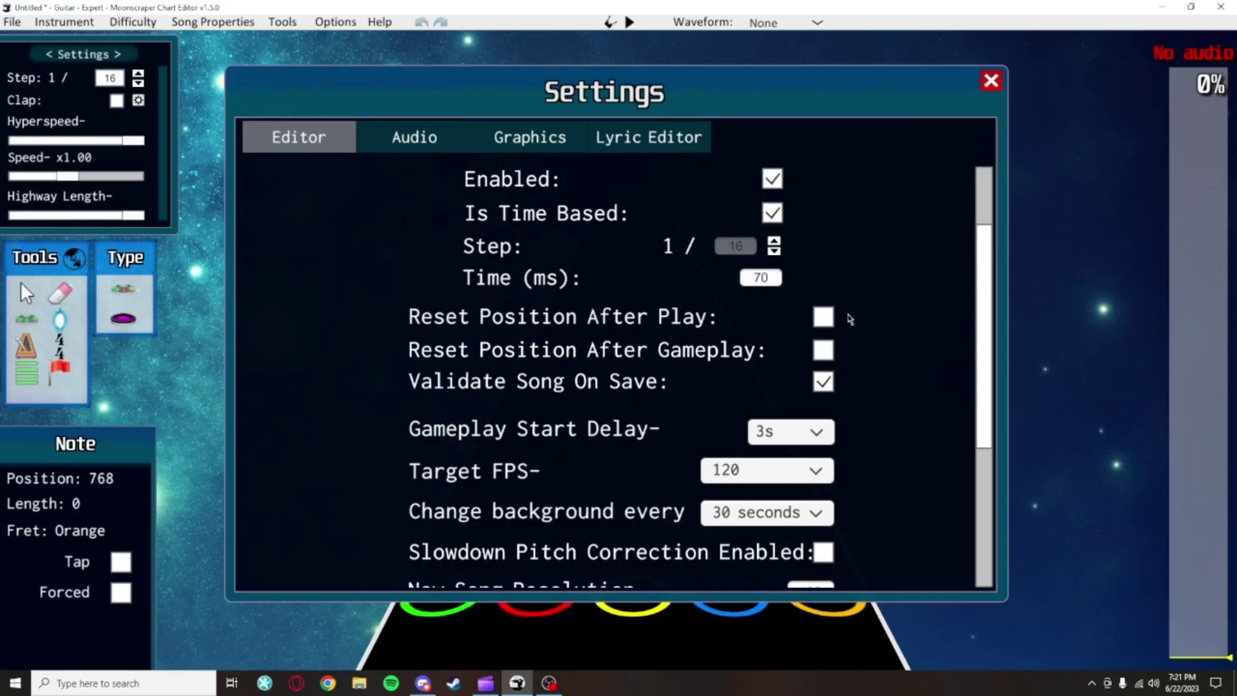
# Tick Validate Song On Save, leaving start delay at 3s and target FPS at 120
pyautogui.click(824, 317)
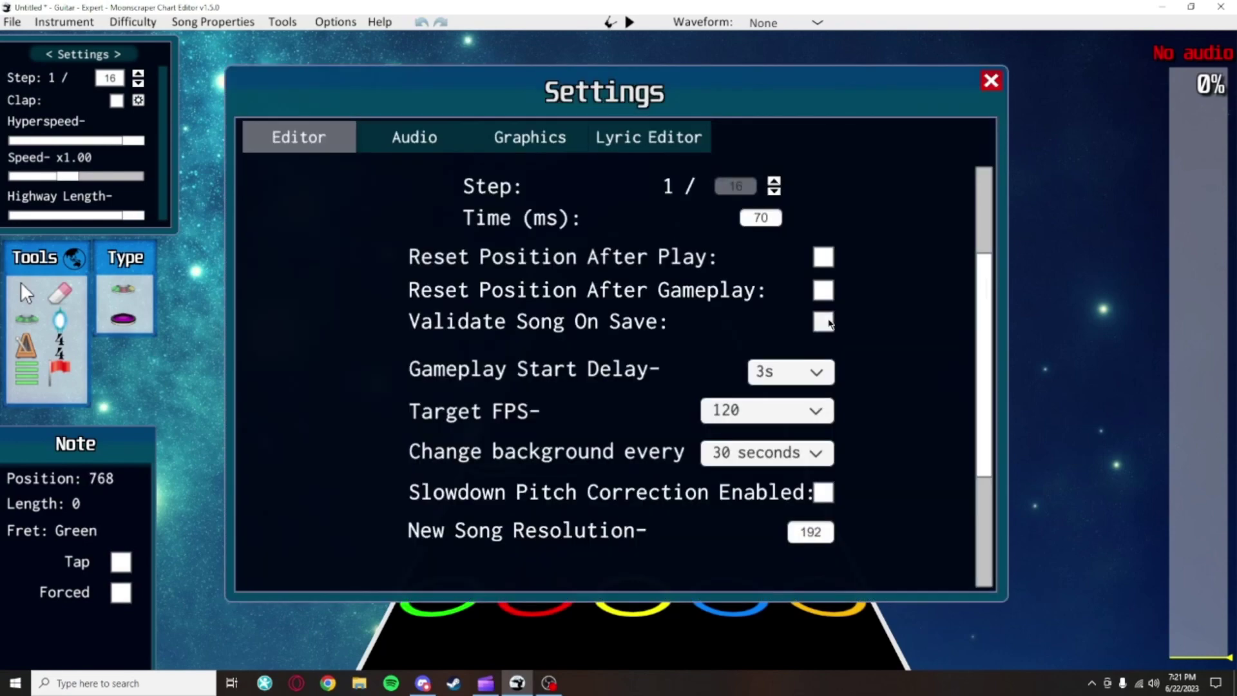
pyautogui.click(831, 324)
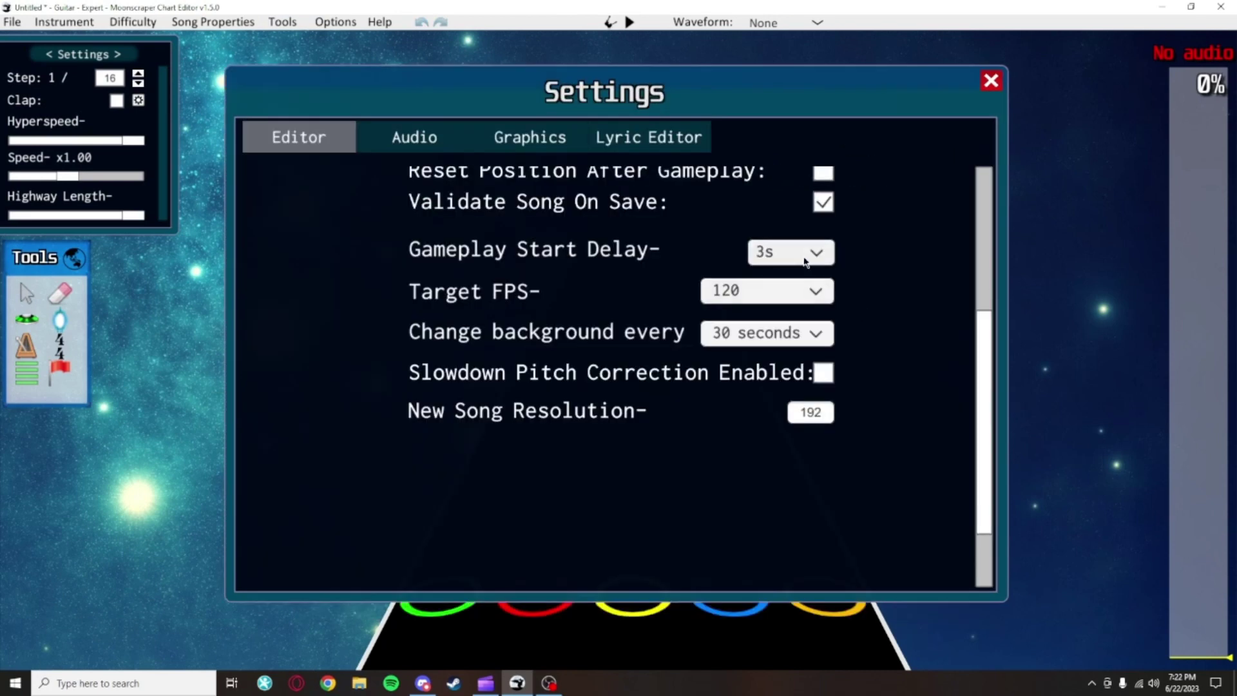
pyautogui.click(817, 252)
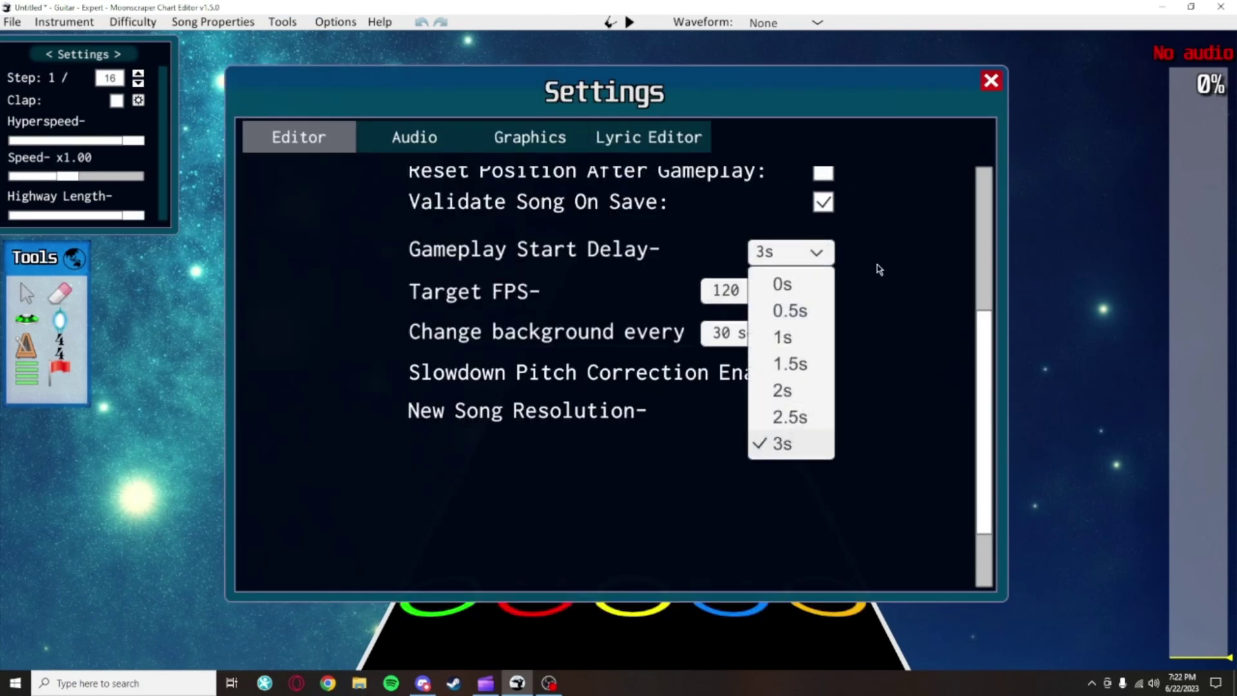
pyautogui.click(880, 270)
pyautogui.click(816, 290)
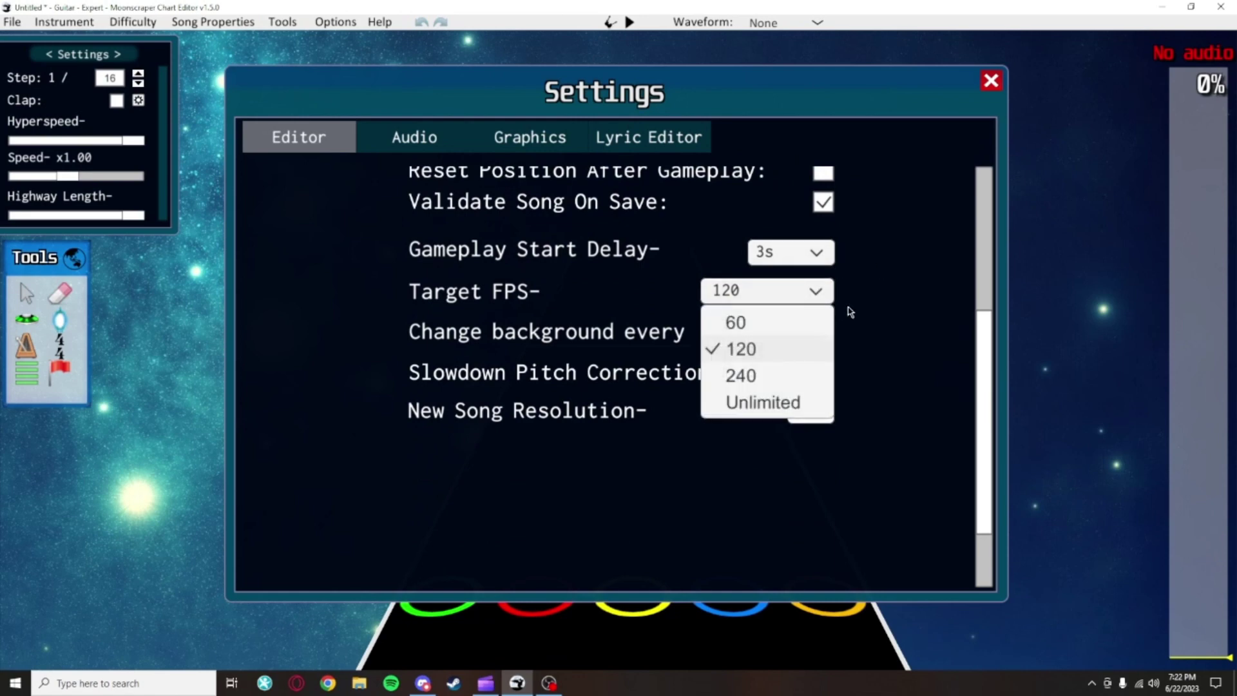
pyautogui.click(888, 326)
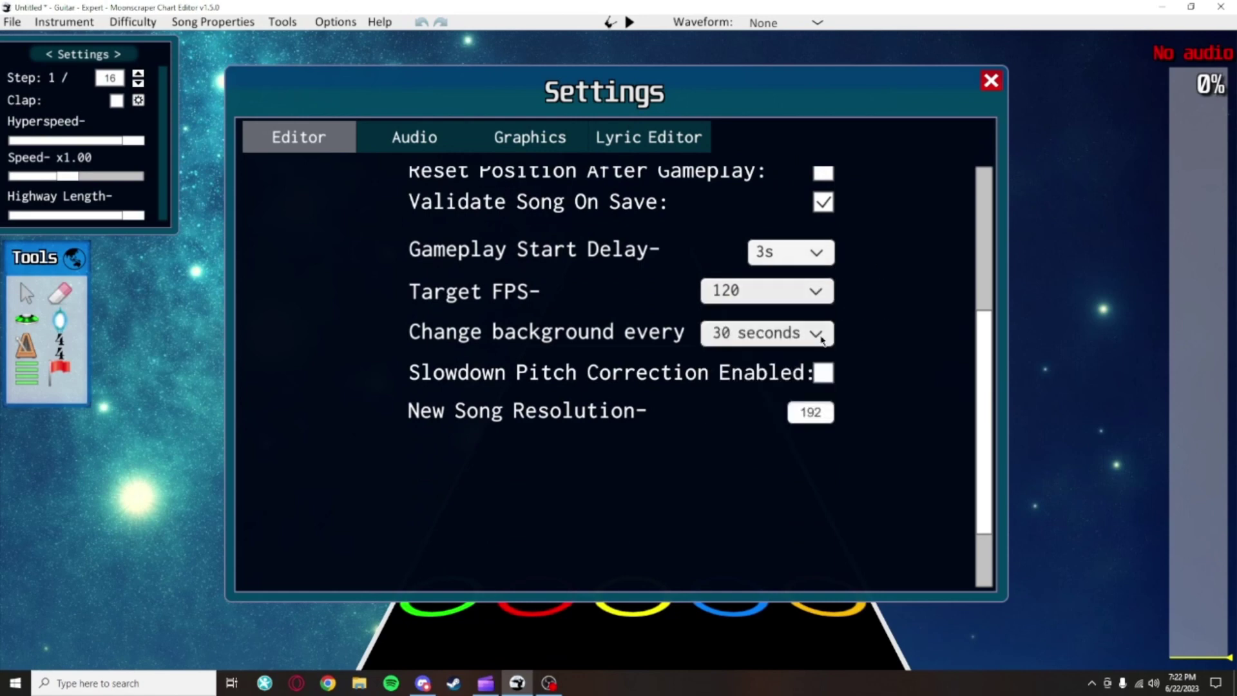
# Keep backgrounds changing every 30 seconds and leave Slowdown Pitch Correction off
pyautogui.click(822, 340)
pyautogui.click(879, 334)
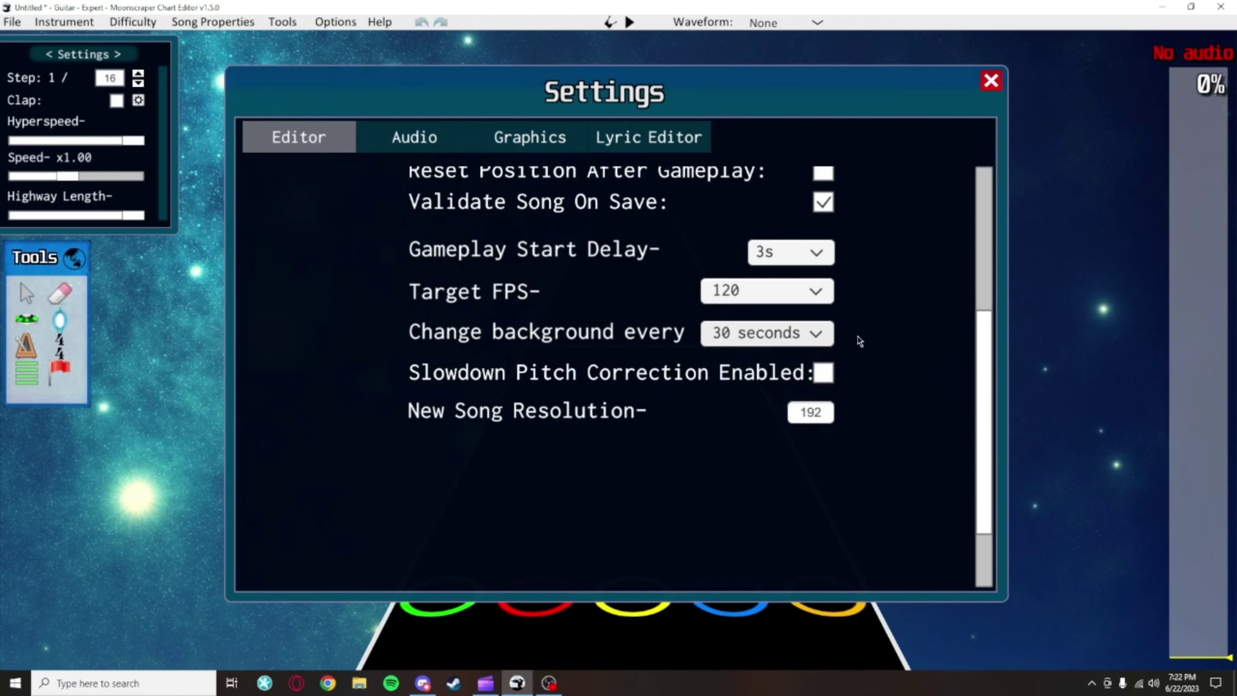
pyautogui.click(830, 342)
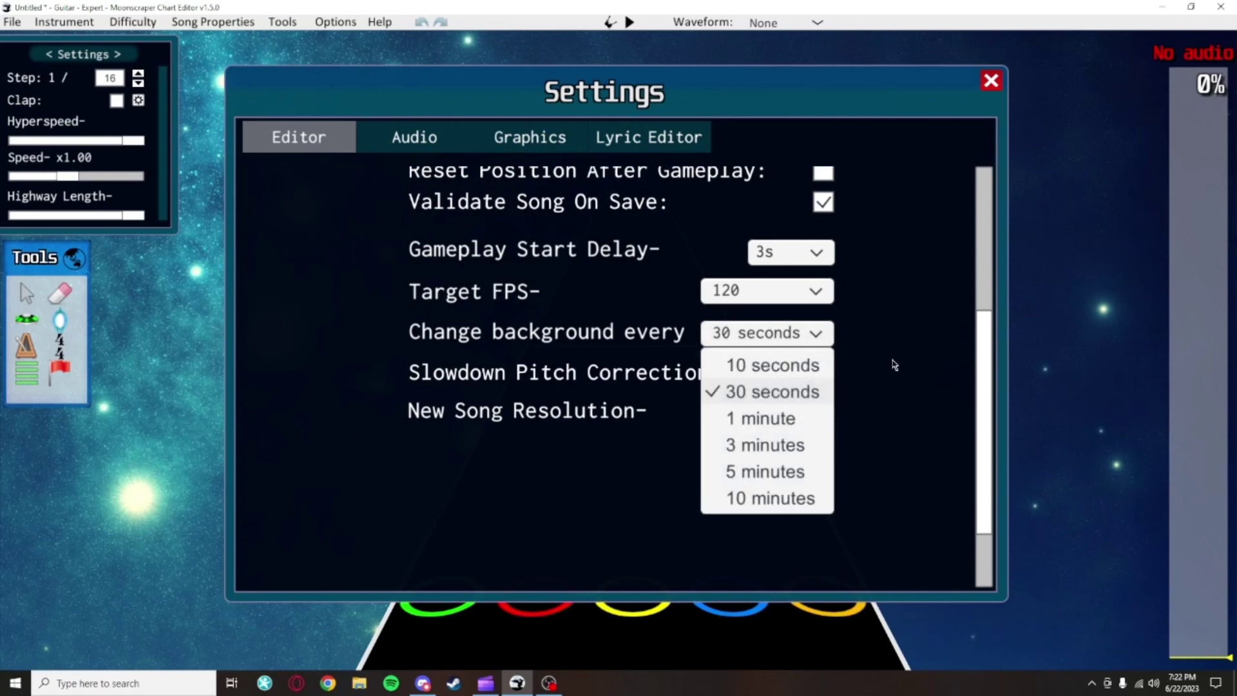
pyautogui.click(894, 365)
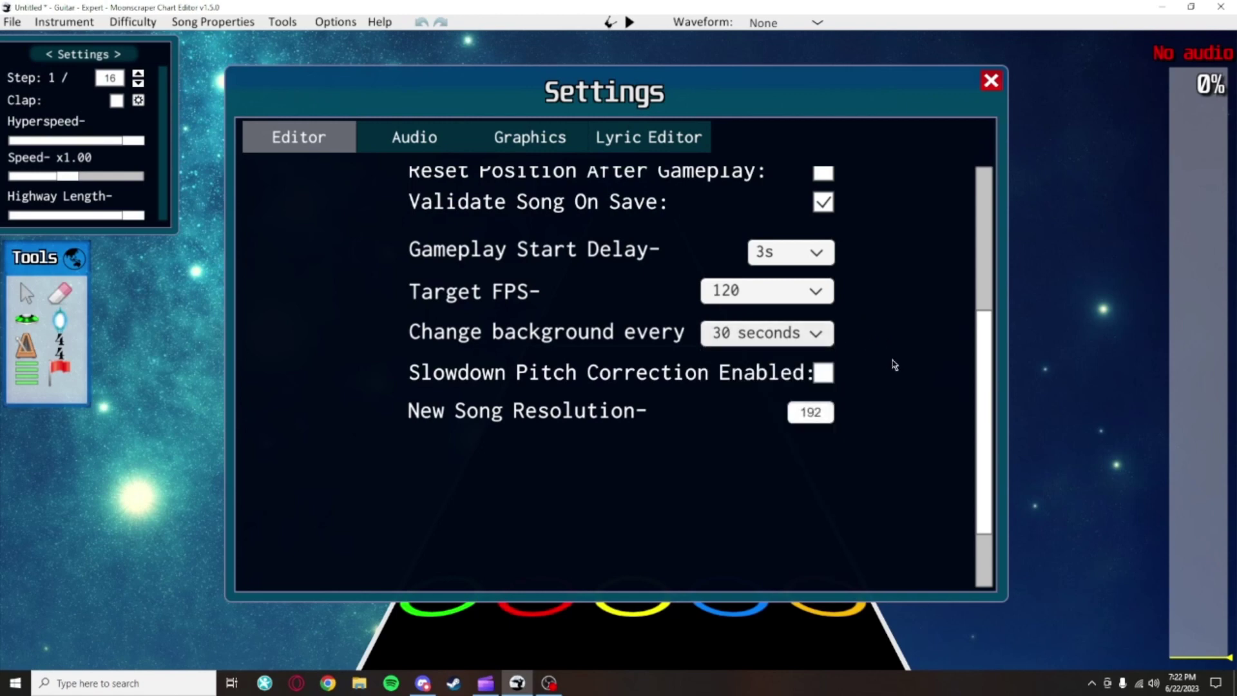
pyautogui.click(826, 379)
pyautogui.click(824, 377)
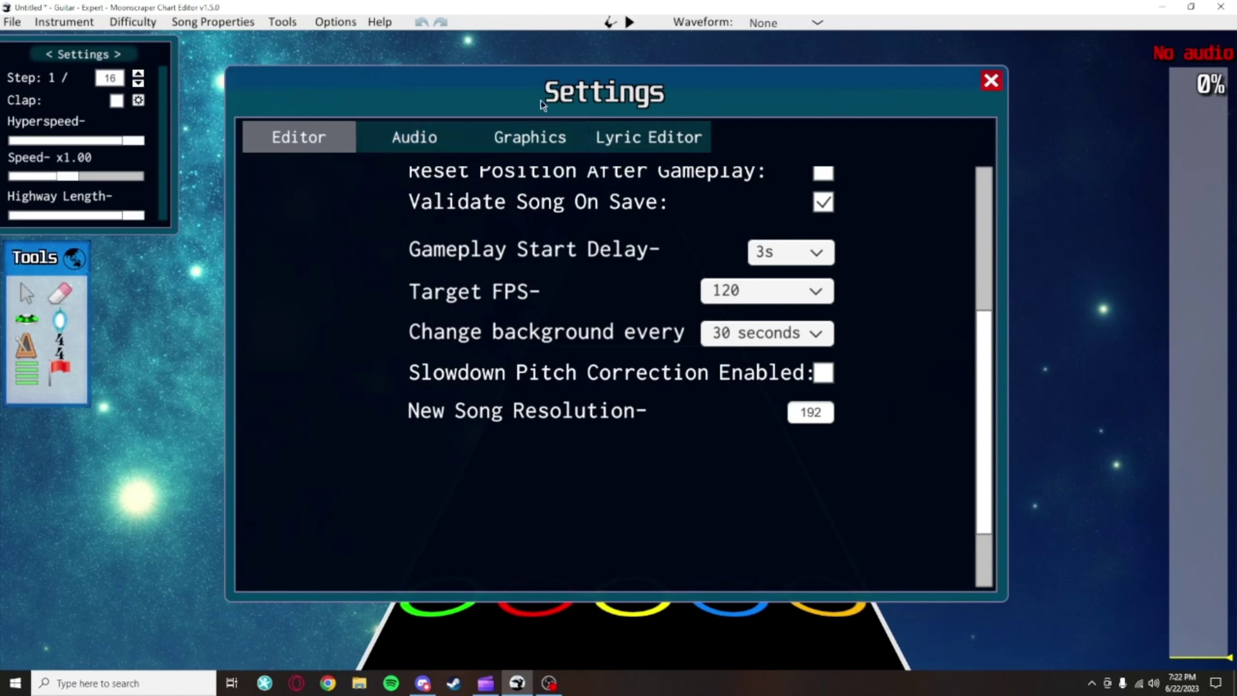
# Look through the Settings' Audio volumes, Graphics options and Lyric Editor settings in turn
pyautogui.click(461, 134)
pyautogui.scroll(3, 921, 256)
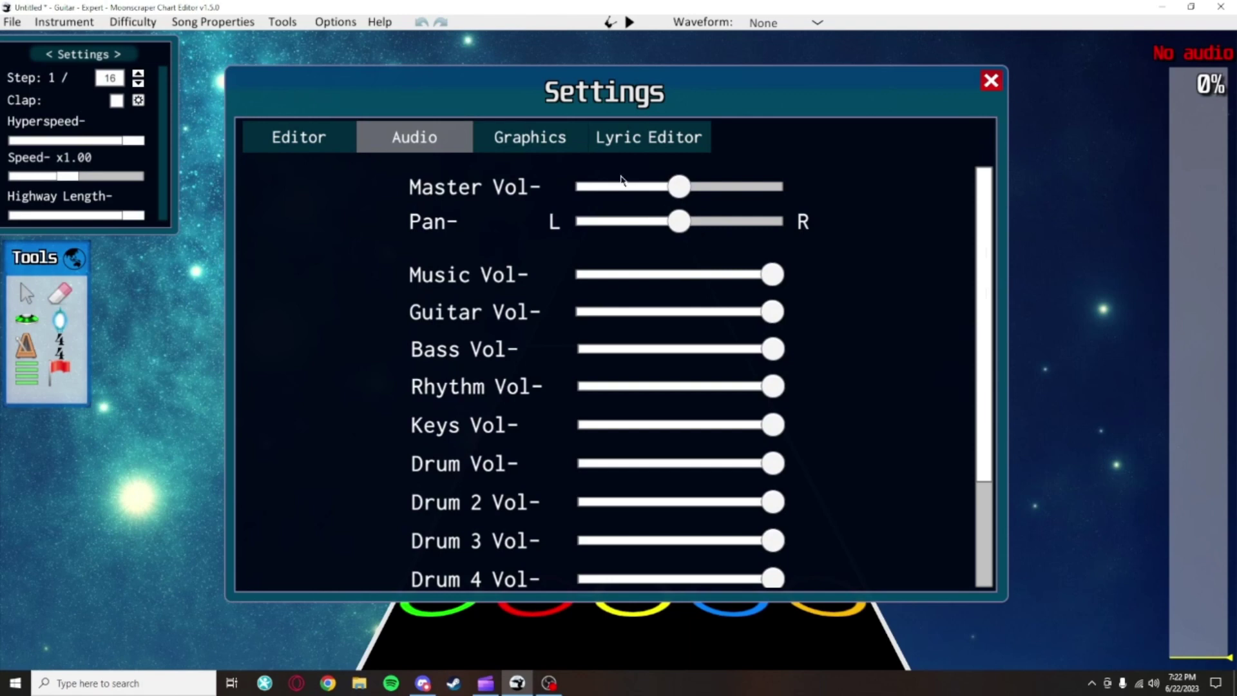
pyautogui.click(565, 134)
pyautogui.click(635, 132)
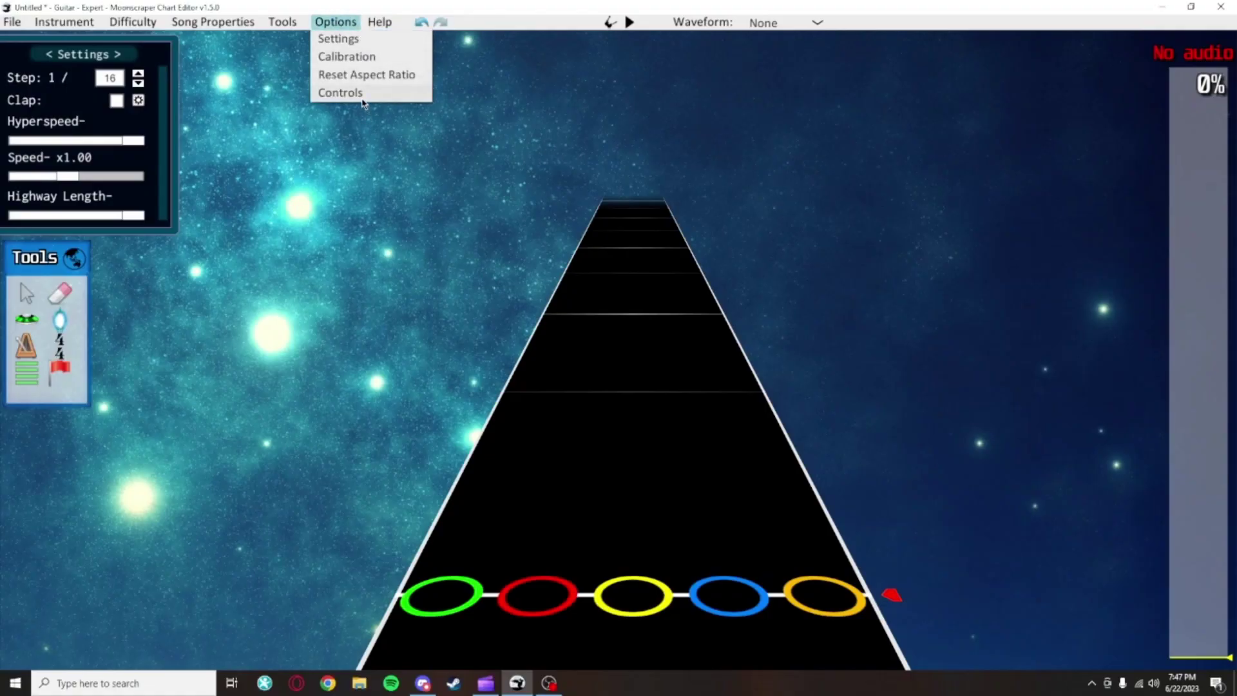
# Show the Gameplay - Guitar bindings for the connected guitar controller in Controls
pyautogui.click(362, 96)
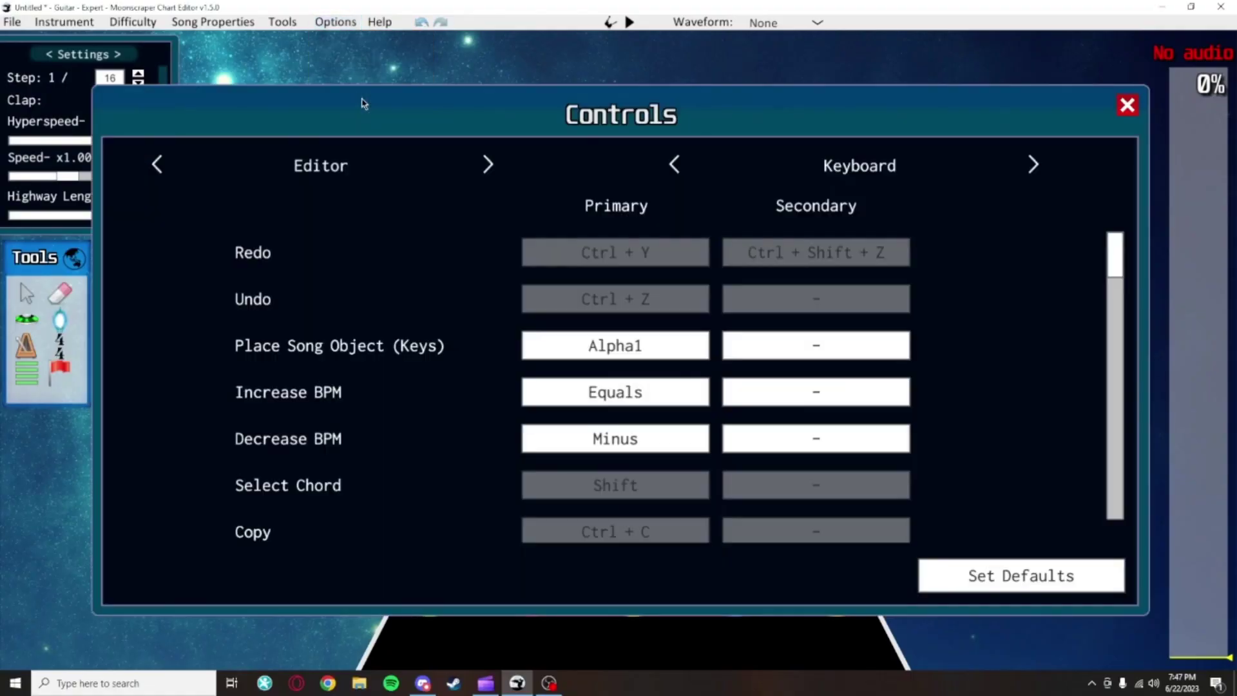
pyautogui.click(485, 171)
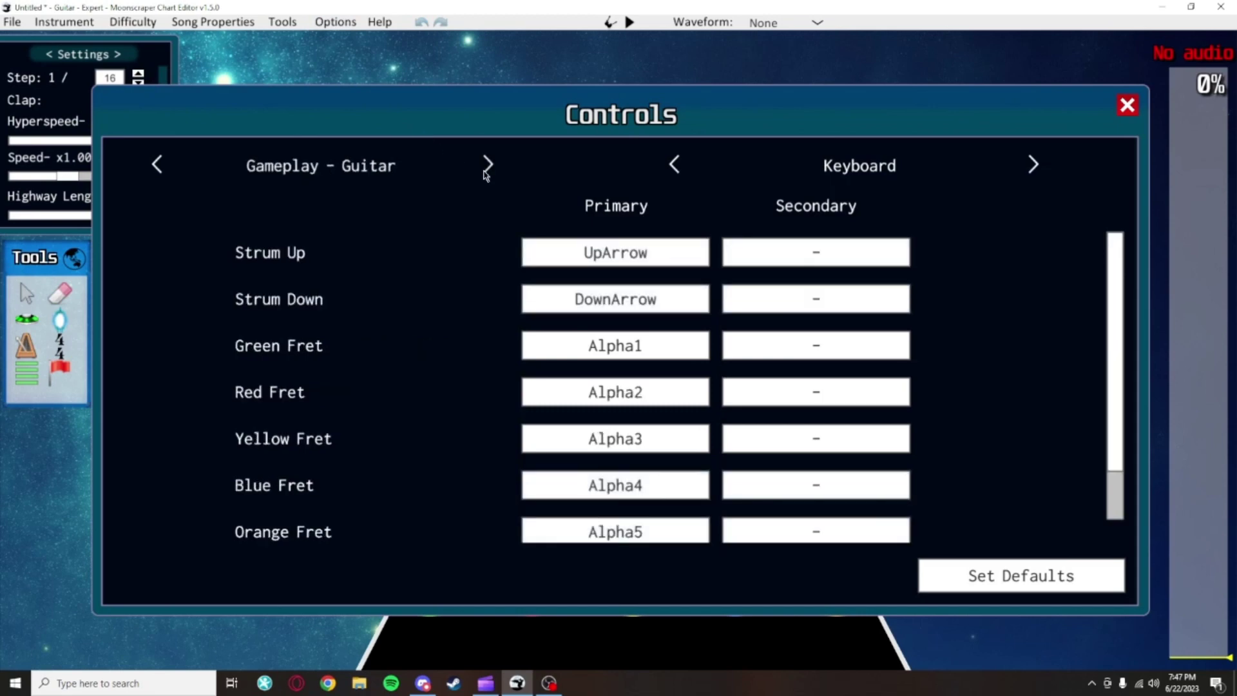
pyautogui.scroll(-1, 949, 279)
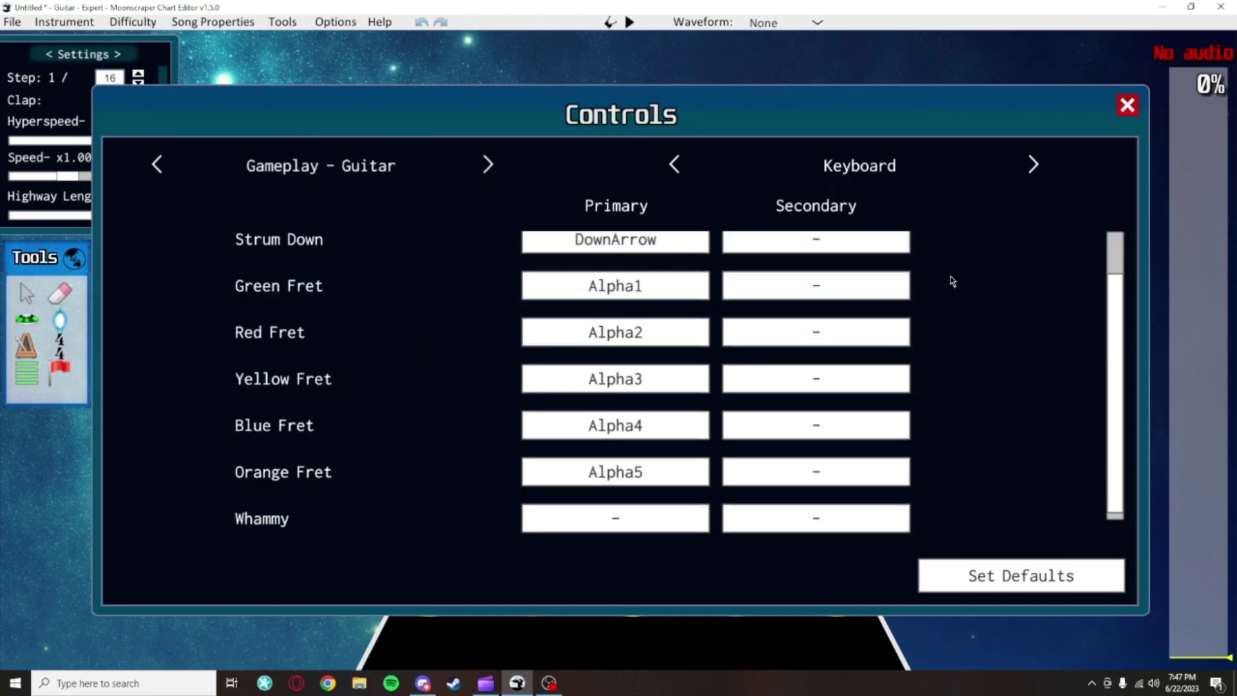
pyautogui.scroll(1, 1005, 234)
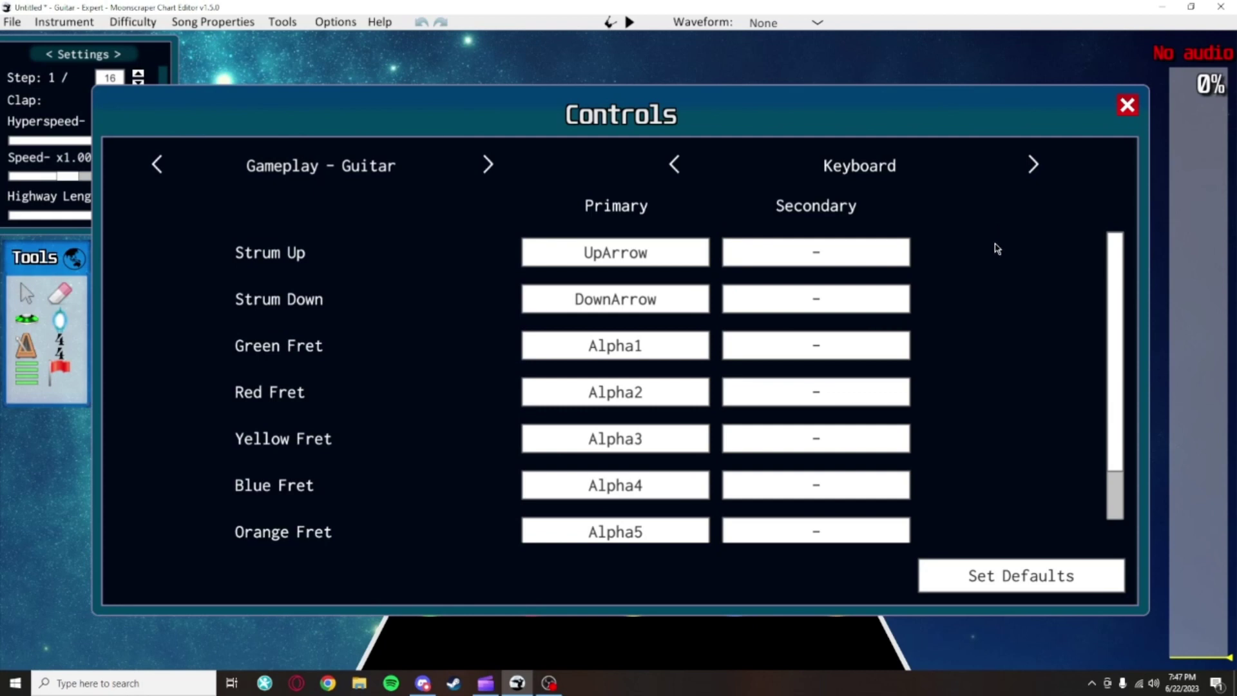
pyautogui.click(1034, 165)
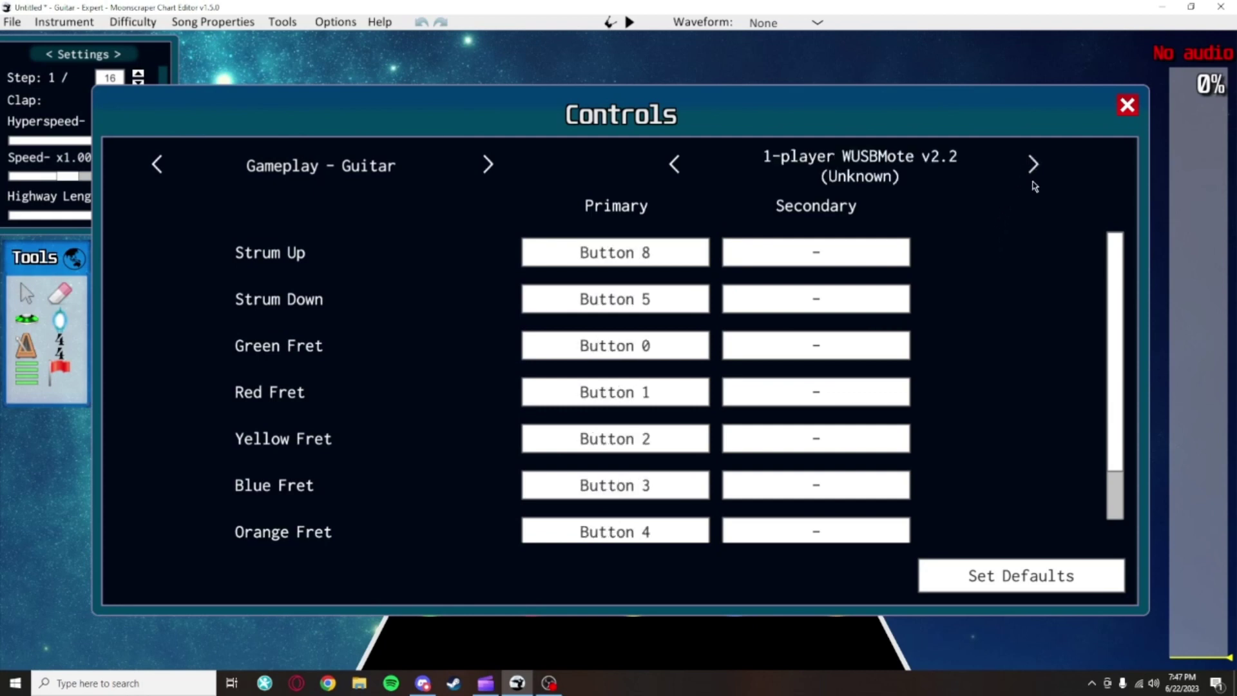
pyautogui.scroll(-1, 1011, 356)
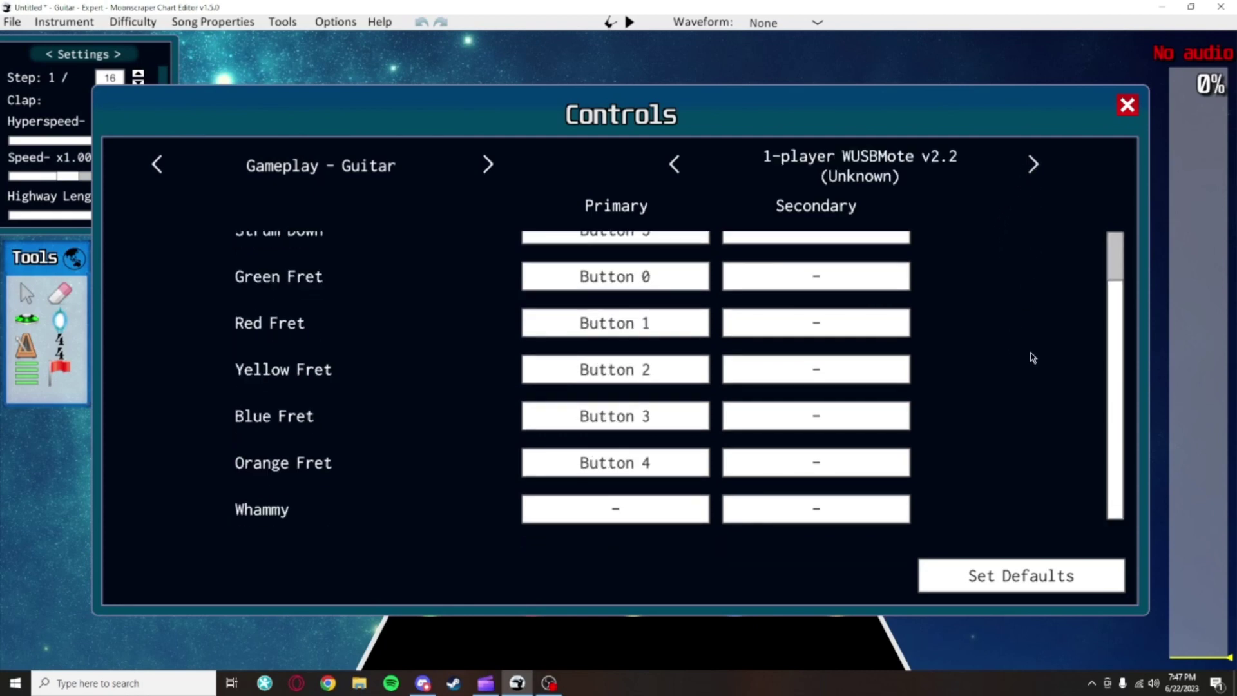
pyautogui.scroll(1, 1031, 355)
pyautogui.scroll(-1, 1031, 355)
pyautogui.scroll(1, 1032, 354)
# Remap Strum Up to Button 8 and Strum Down to Button 5, then play to test
pyautogui.click(638, 257)
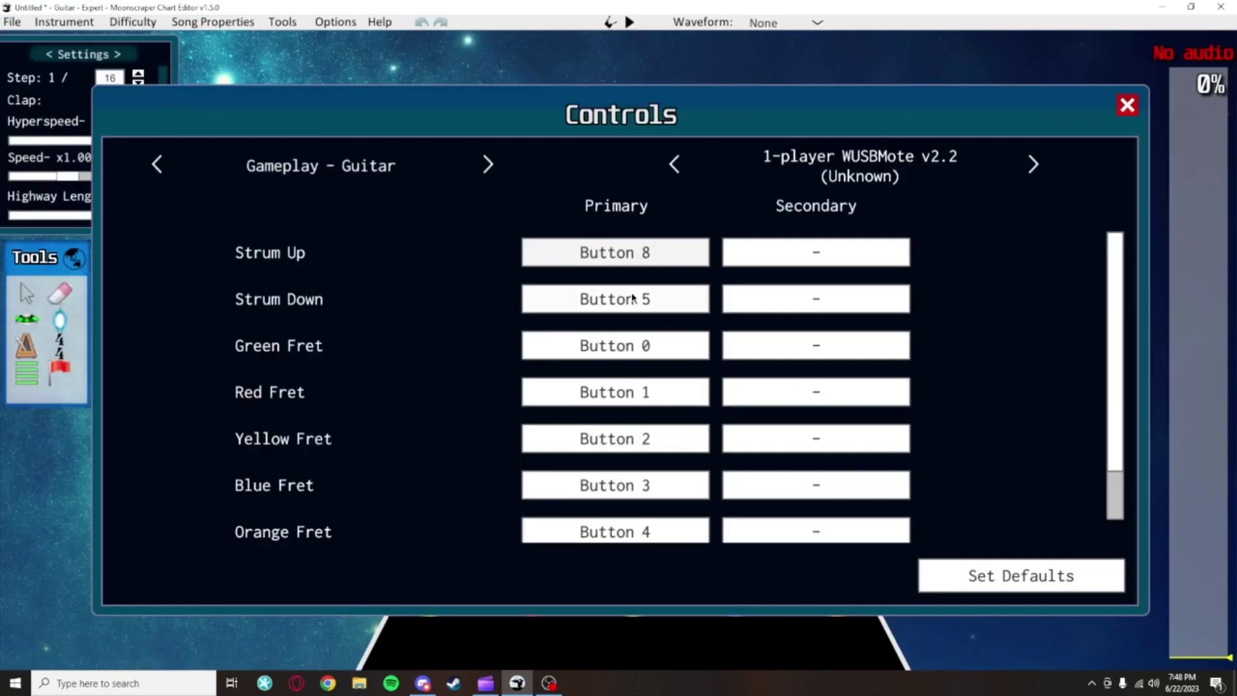
pyautogui.click(632, 301)
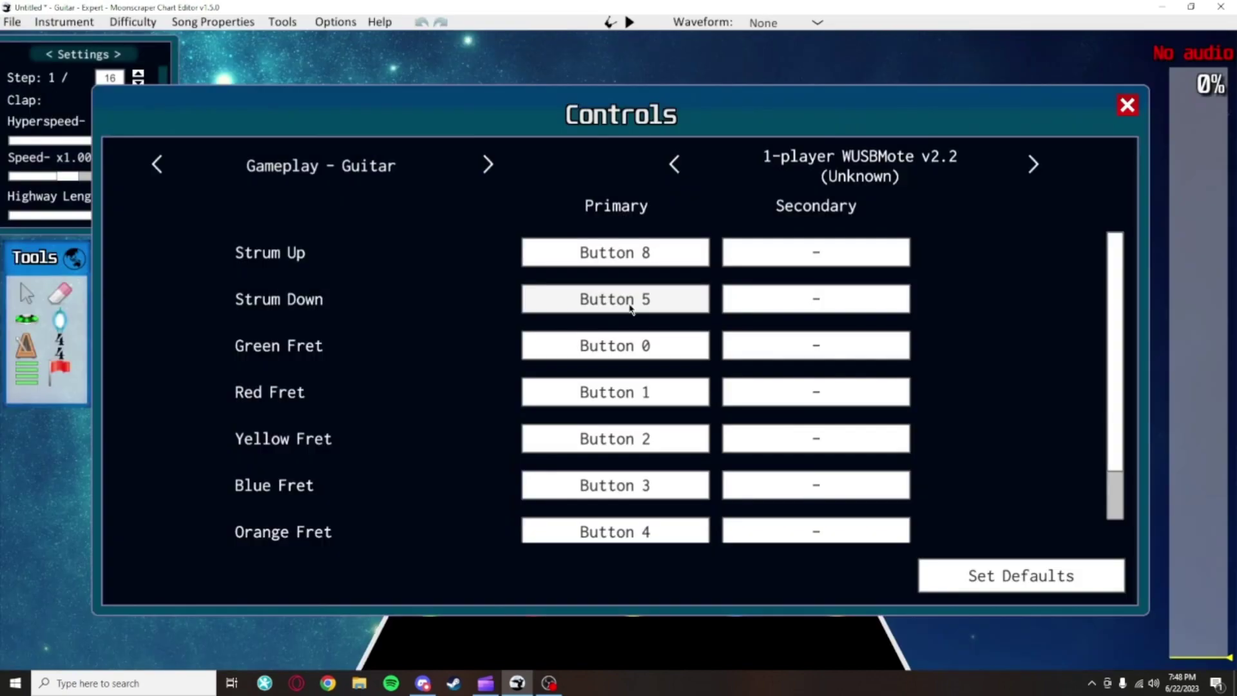
pyautogui.press('Escape')
pyautogui.press('space')
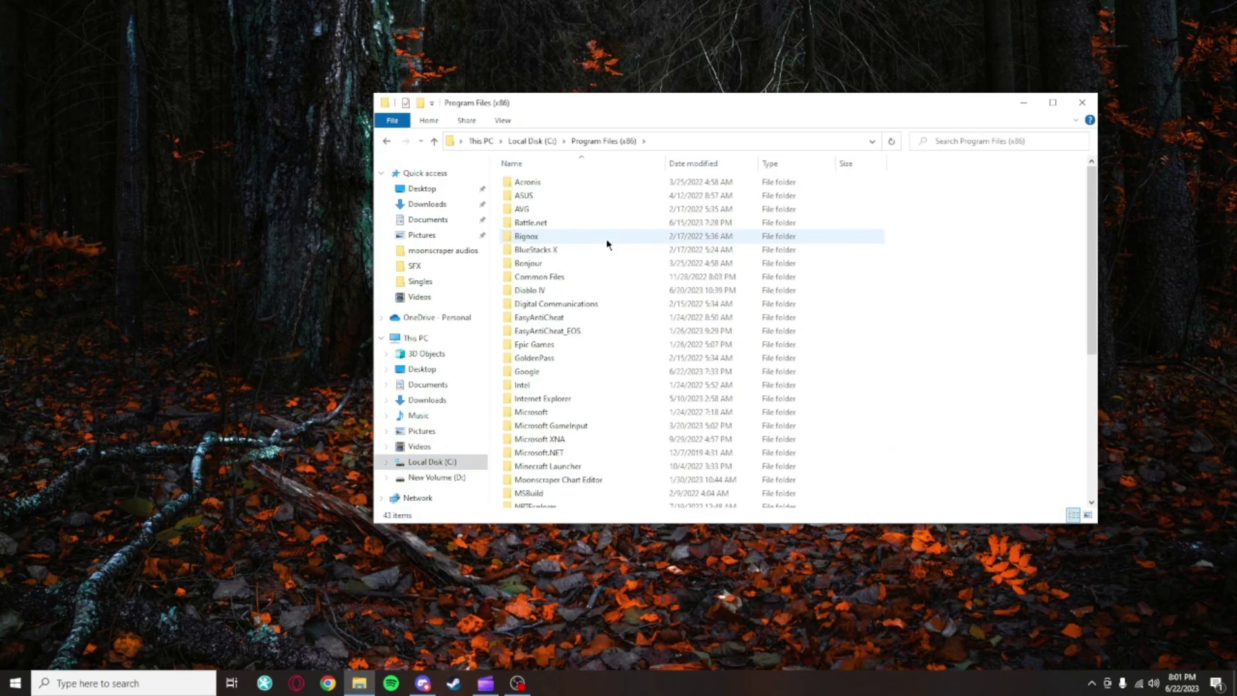
# Go into Program Files (x86) > Moonscraper Chart Editor > Custom Resources for background-0.jpg
pyautogui.scroll(-2, 607, 243)
pyautogui.scroll(-2, 608, 245)
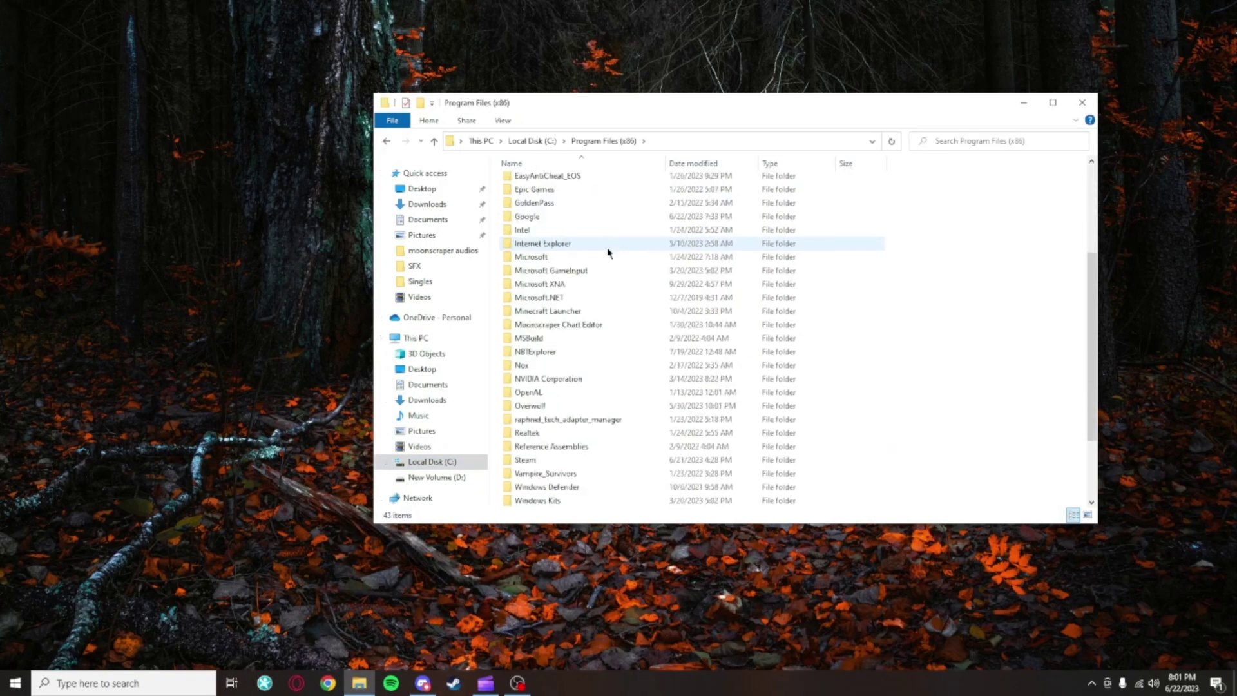
pyautogui.click(613, 330)
pyautogui.doubleClick(613, 329)
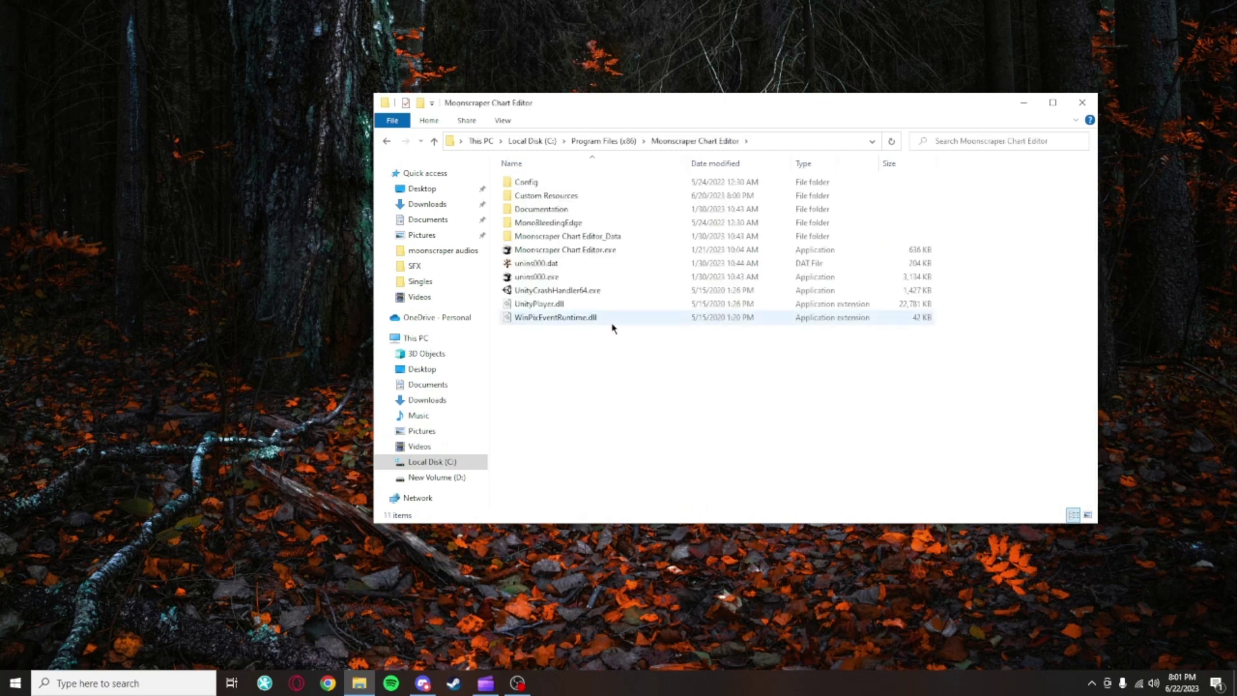
pyautogui.doubleClick(609, 197)
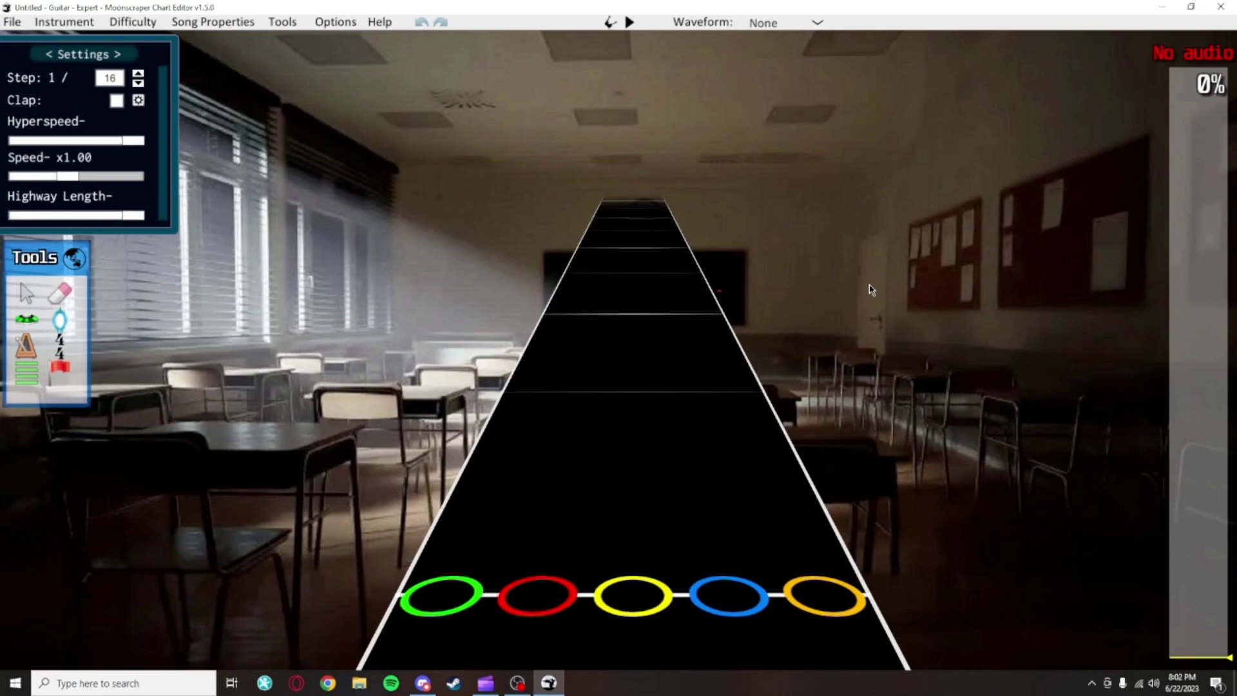
pyautogui.scroll(3, 858, 466)
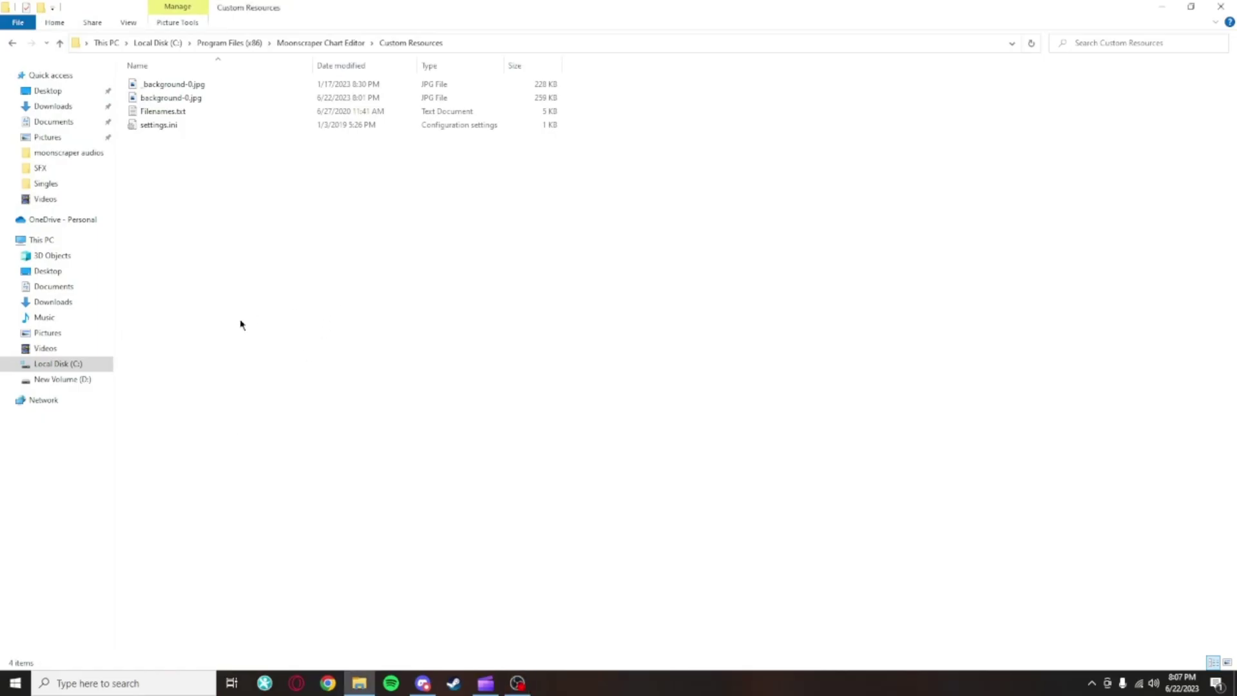
# Open Filenames.txt in Notepad, moved up and maximized, and scroll through the resource names
pyautogui.doubleClick(213, 112)
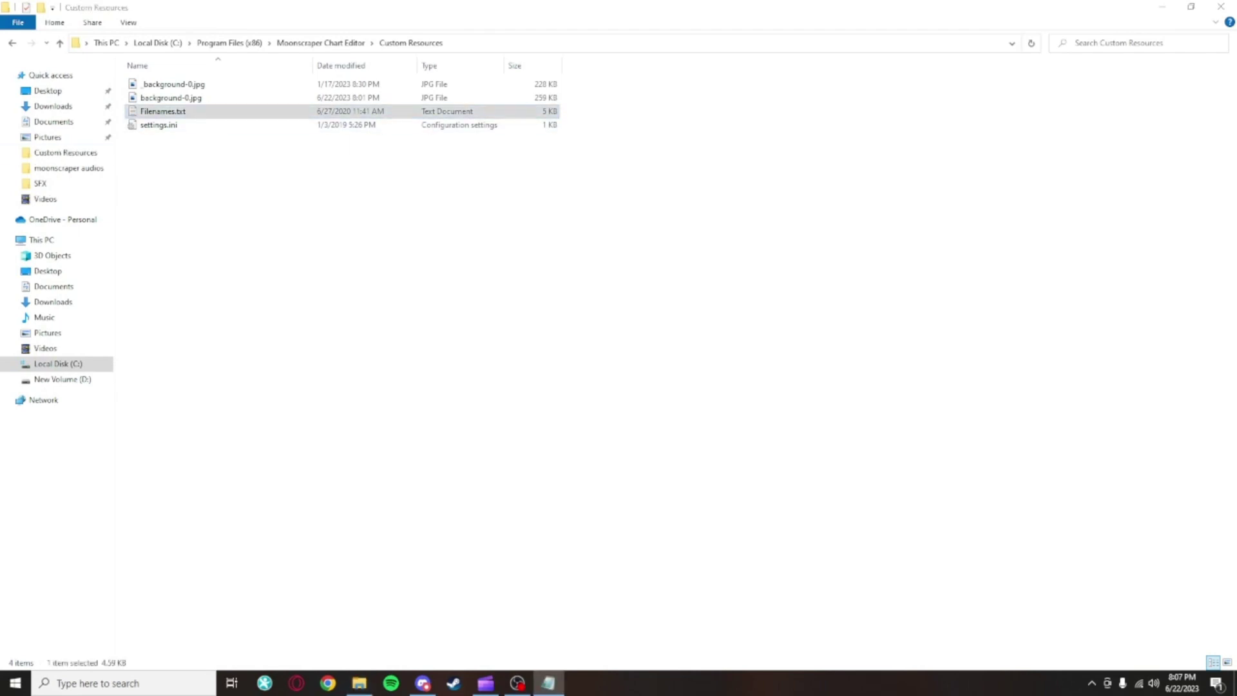
pyautogui.moveTo(759, 125); pyautogui.dragTo(857, 8)
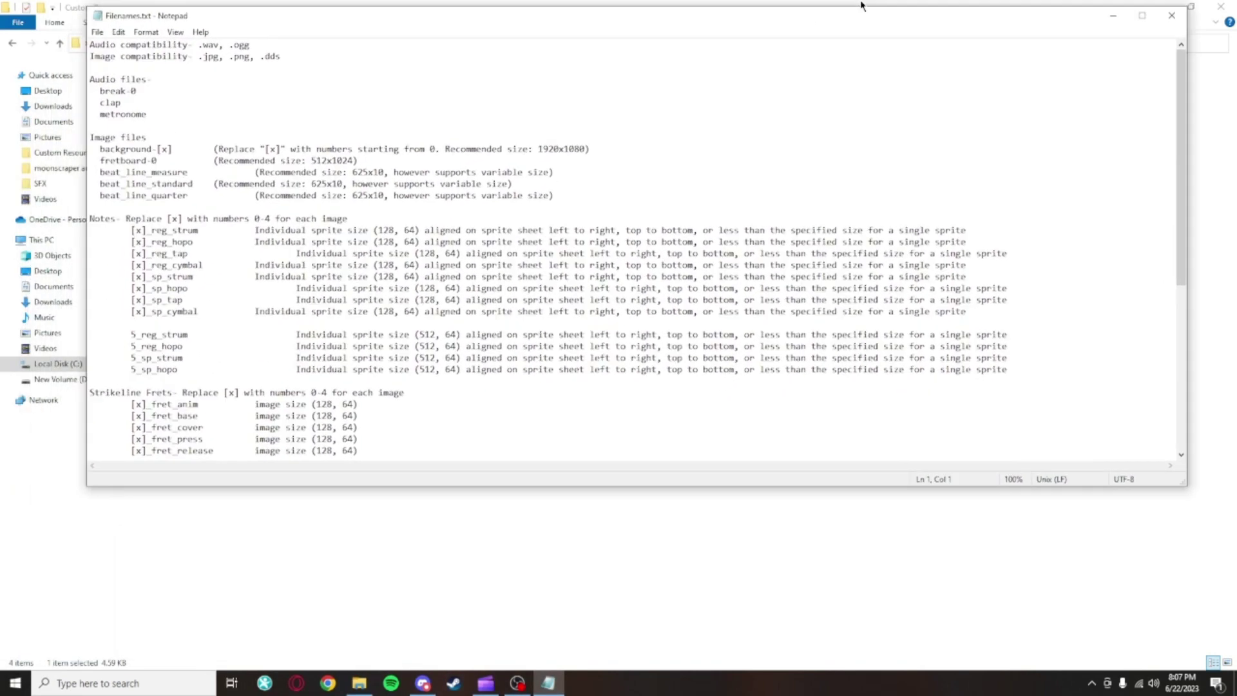
pyautogui.doubleClick(806, 15)
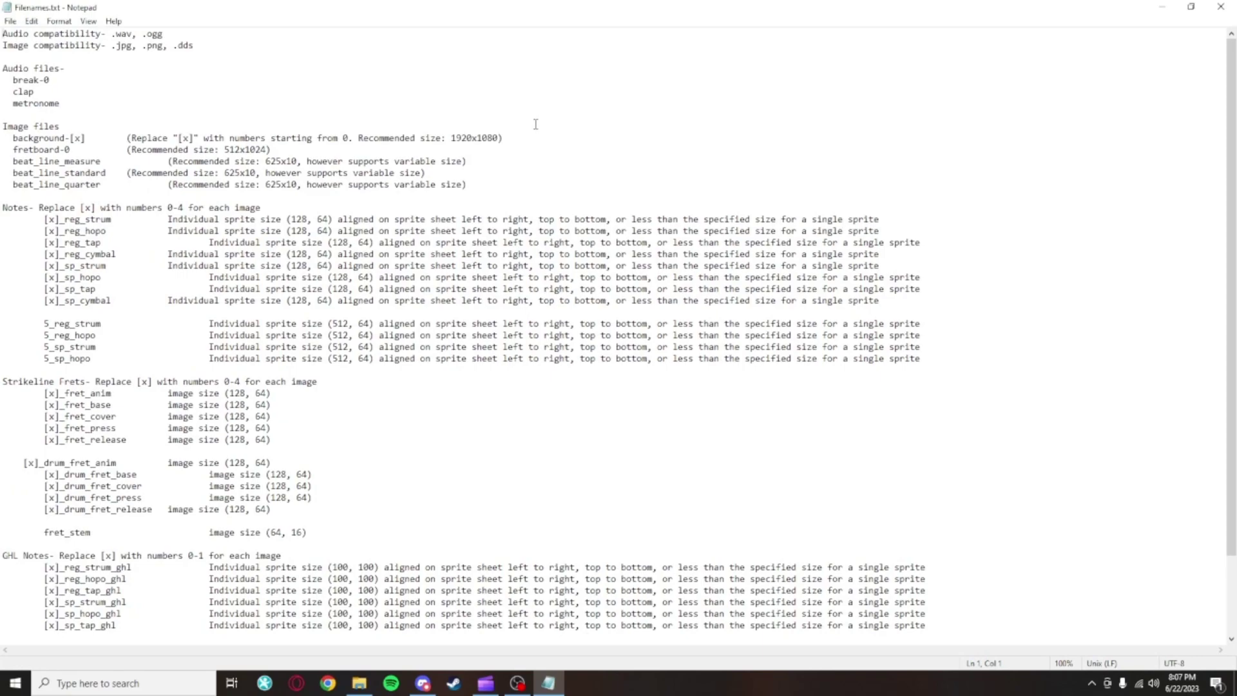
pyautogui.scroll(-1, 622, 103)
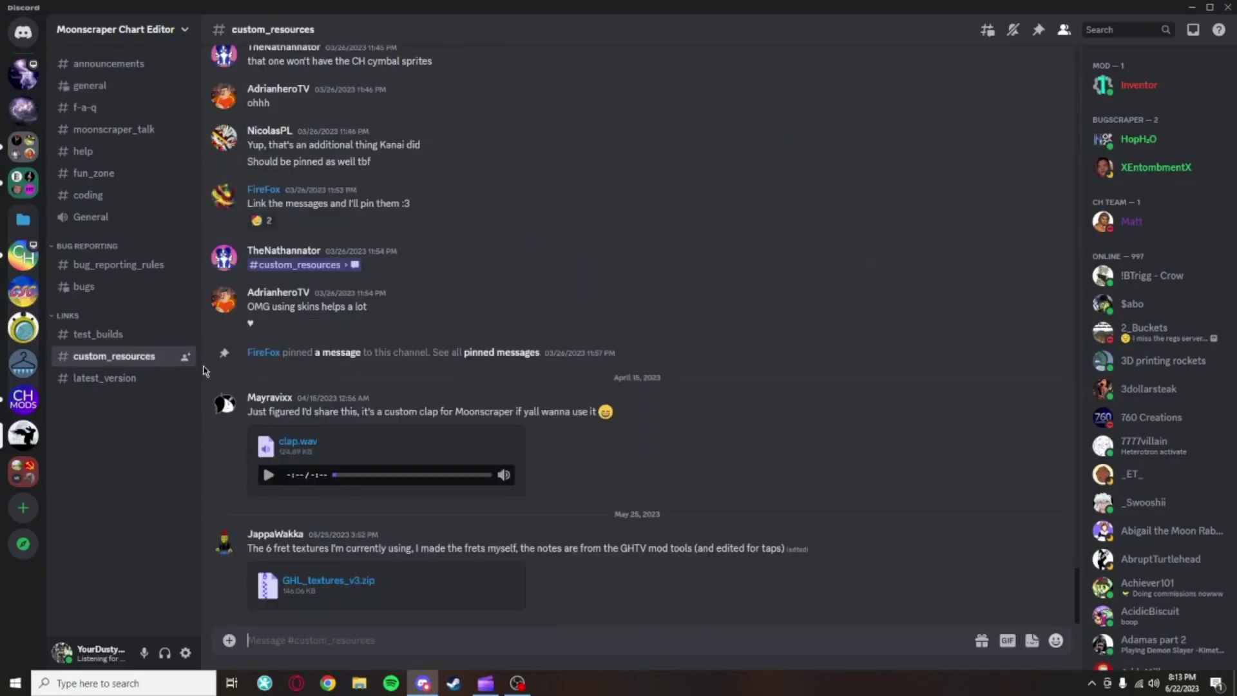
# Show the custom_resources channel's pinned messages
pyautogui.click(1037, 31)
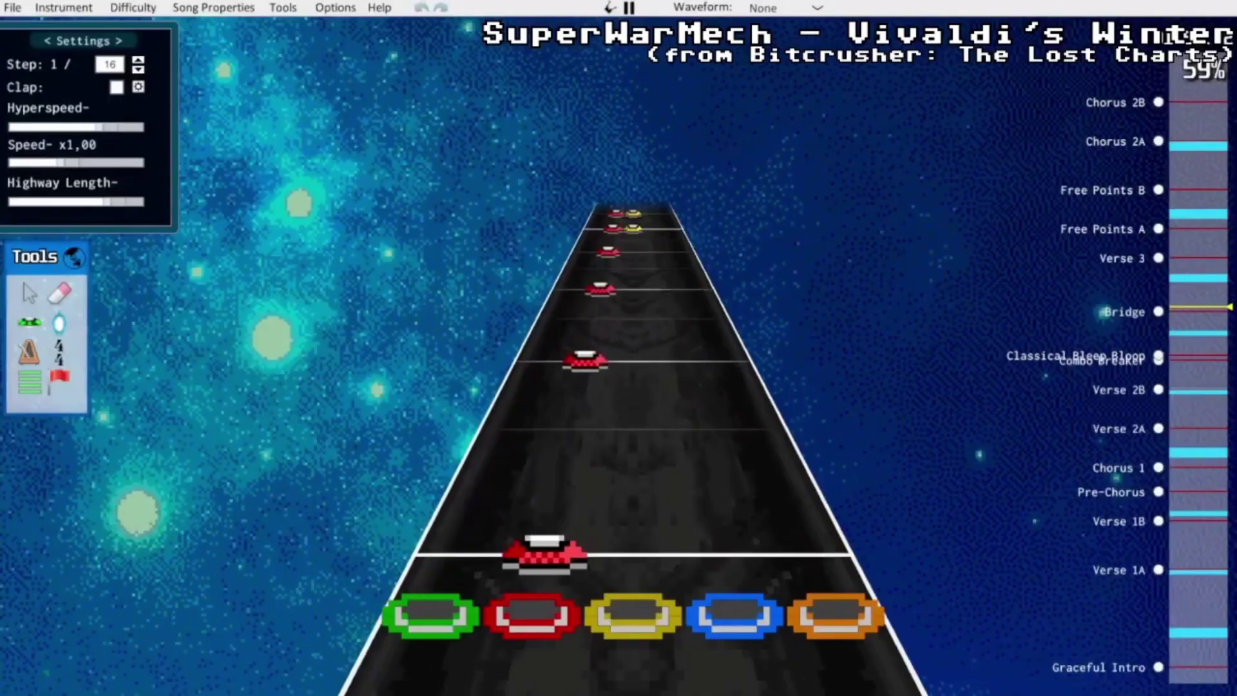